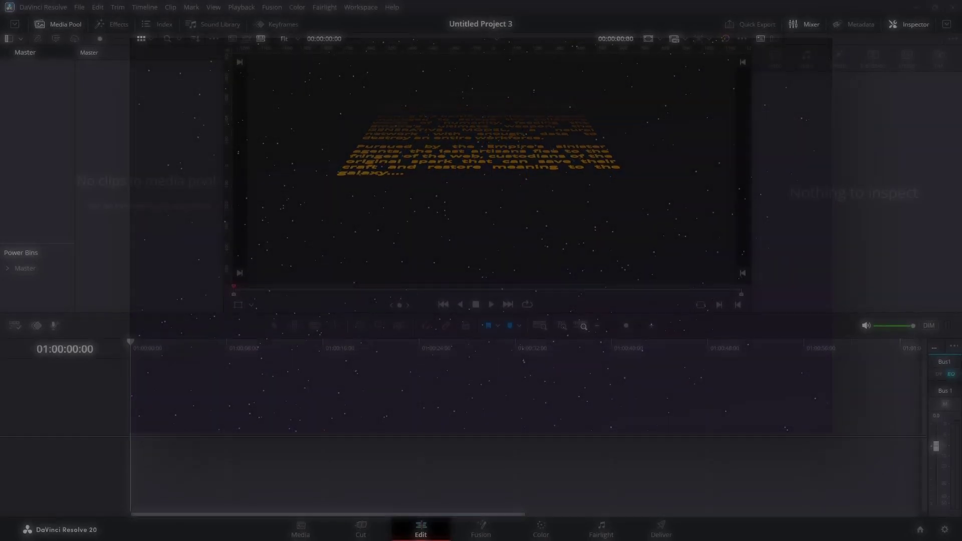
# Create a new timeline with custom settings, keeping the 1920 x 1080 HD resolution and 24 fps frame rate.
pyautogui.rightClick(137, 172)
pyautogui.click(227, 194)
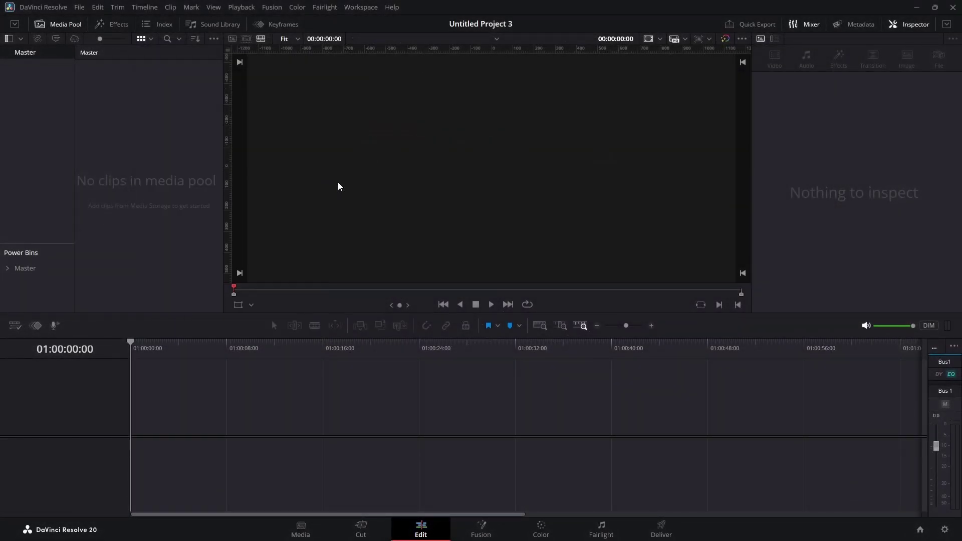
pyautogui.click(454, 315)
pyautogui.click(451, 218)
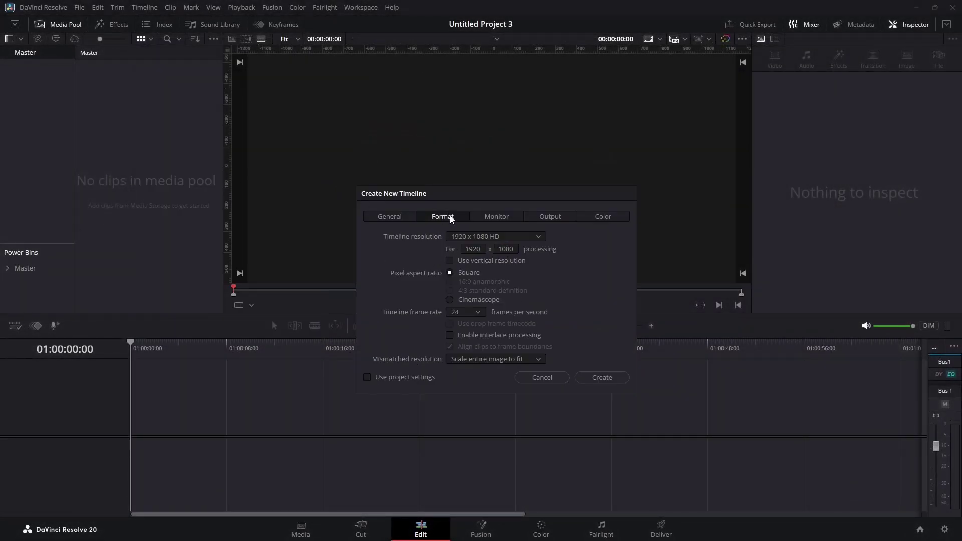
pyautogui.click(613, 379)
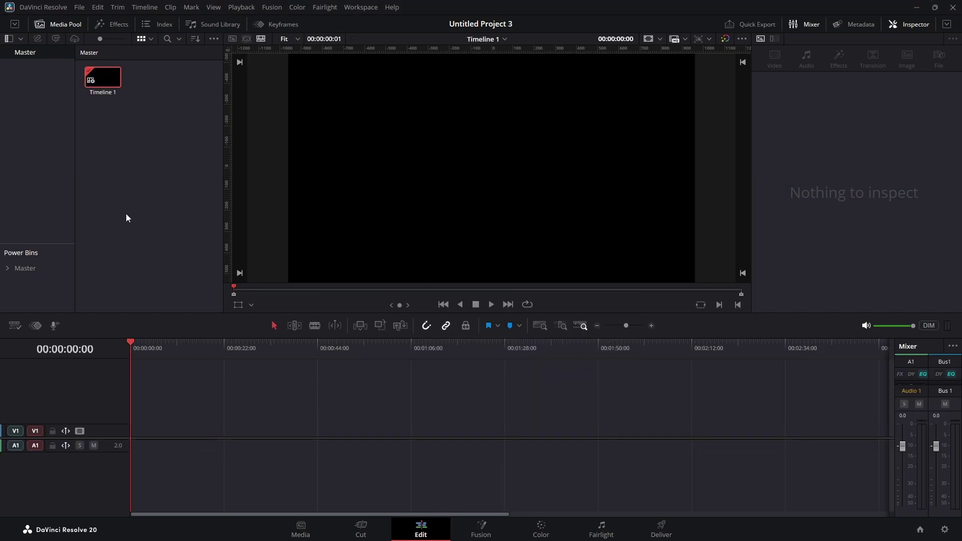
# Add a Fusion Composition at the start of the timeline's video track and open it on the Fusion page.
pyautogui.click(114, 26)
pyautogui.moveTo(135, 91); pyautogui.dragTo(140, 434)
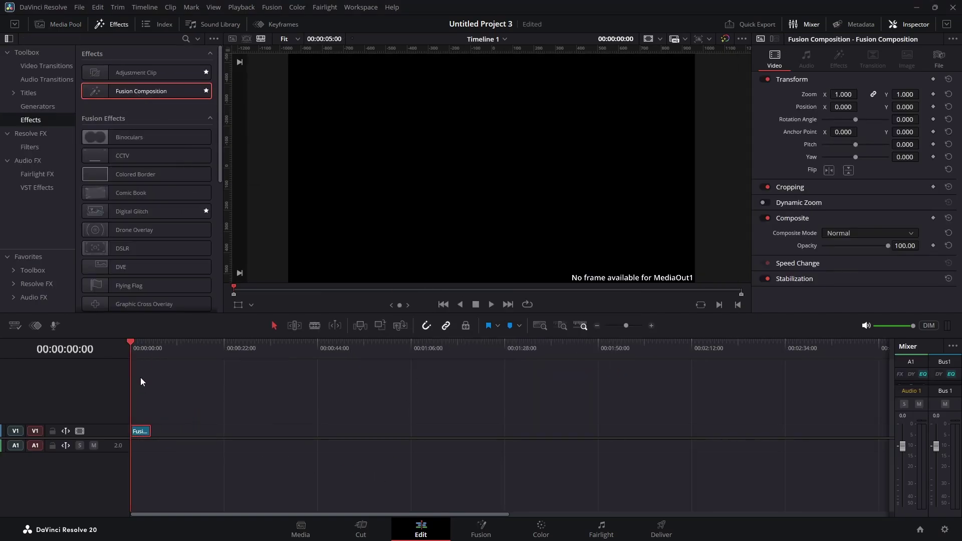
pyautogui.click(481, 529)
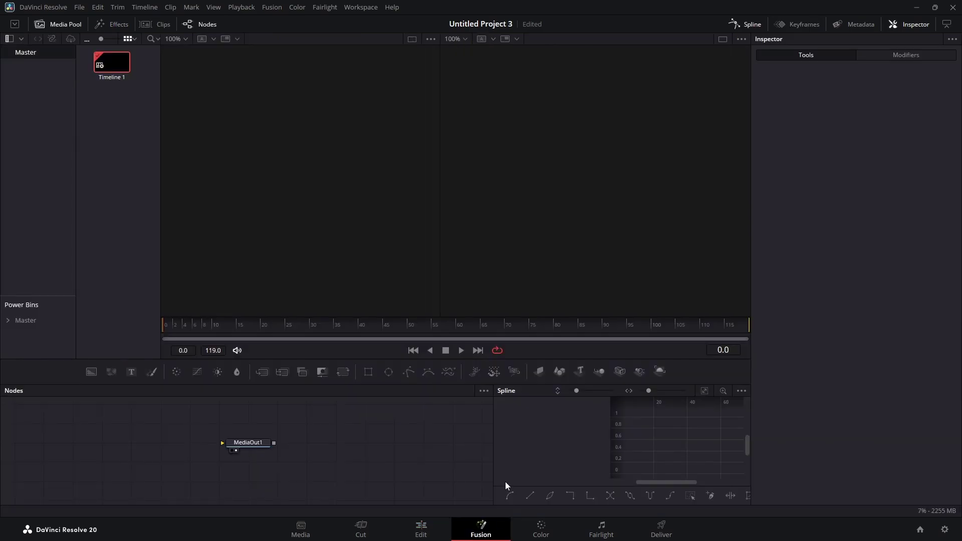
# Add a text node, connect it to MediaOut1, and paste in the Episode IV "A LOST HOPE" crawl text.
pyautogui.click(130, 374)
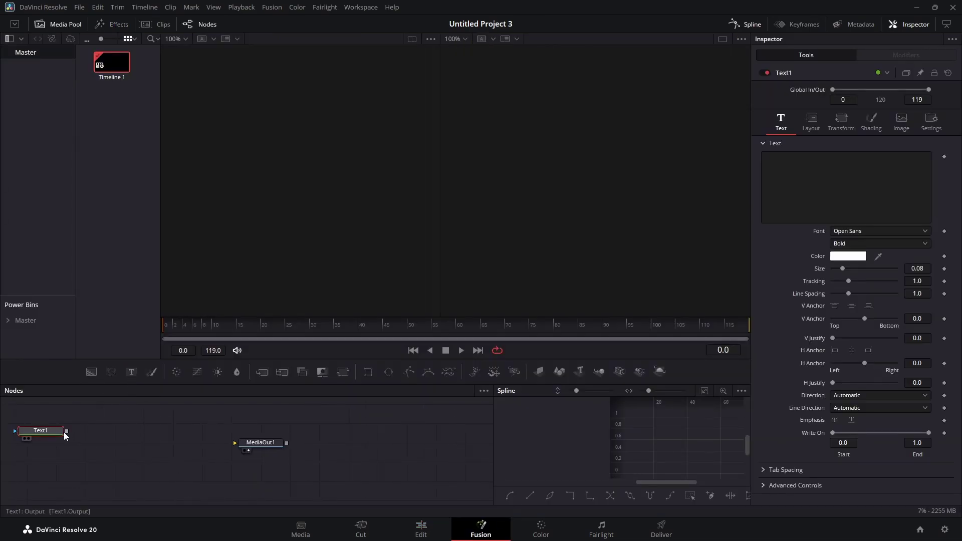
pyautogui.moveTo(66, 431); pyautogui.dragTo(251, 444)
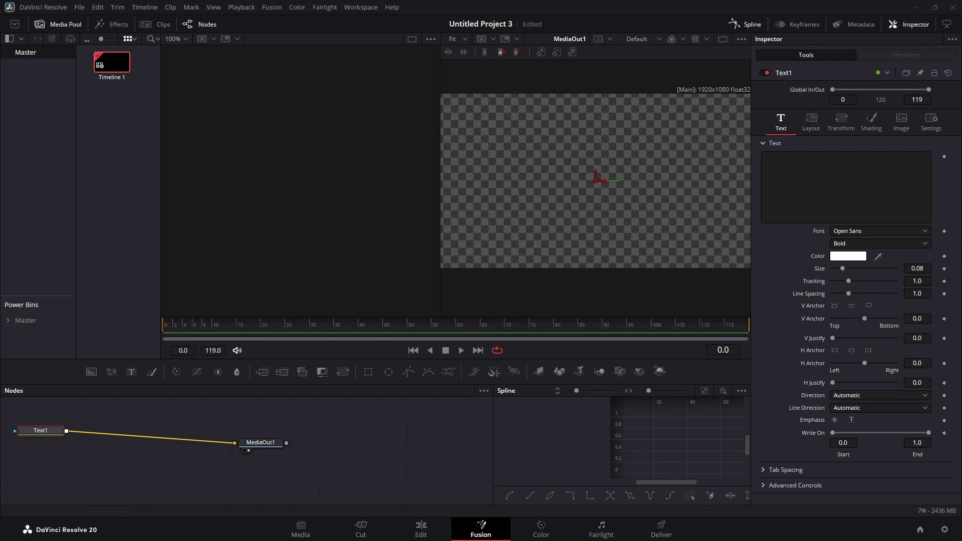
pyautogui.hotkey('ctrl', 'v')
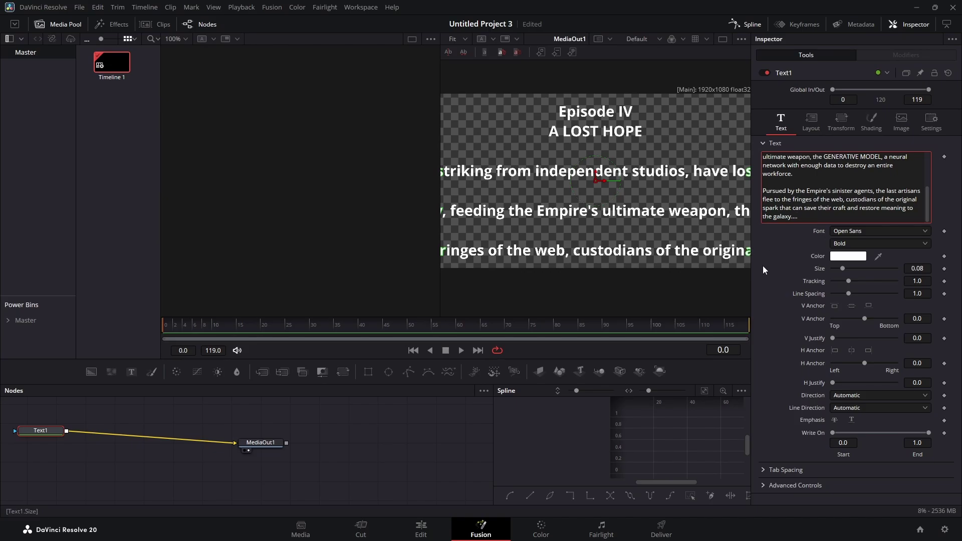
# Reduce the crawl text size to about 0.0506 and set its font style to Semibold, using a single viewer.
pyautogui.moveTo(926, 268); pyautogui.dragTo(905, 268)
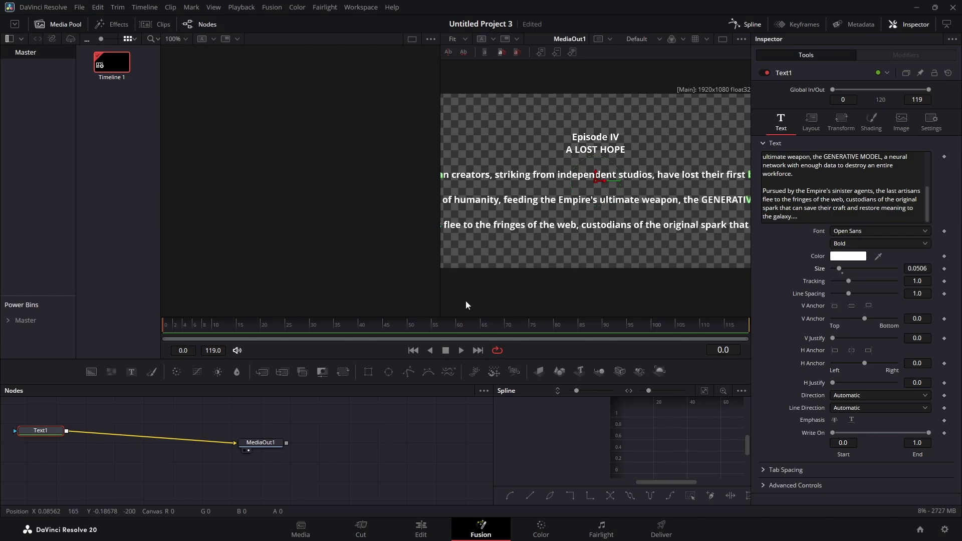
pyautogui.click(722, 39)
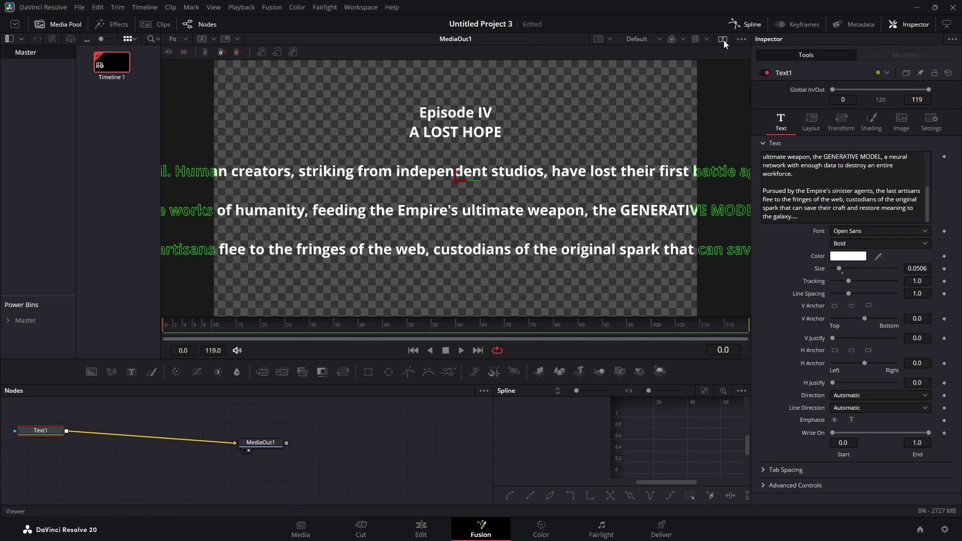
pyautogui.click(867, 245)
pyautogui.click(862, 288)
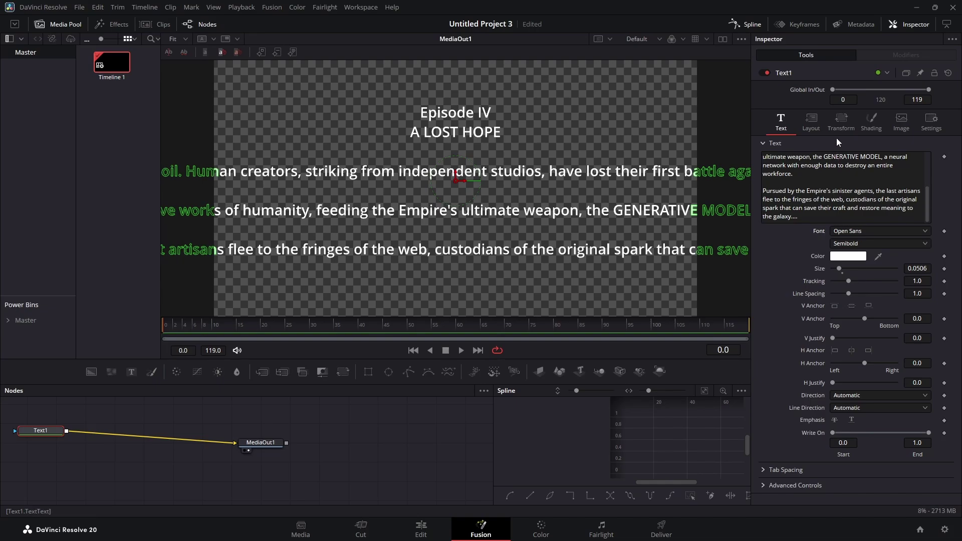
# Change the text layout to a Text Box with wrapping on and clipping off, and widen it to about 0.622.
pyautogui.click(836, 123)
pyautogui.click(809, 122)
pyautogui.click(848, 155)
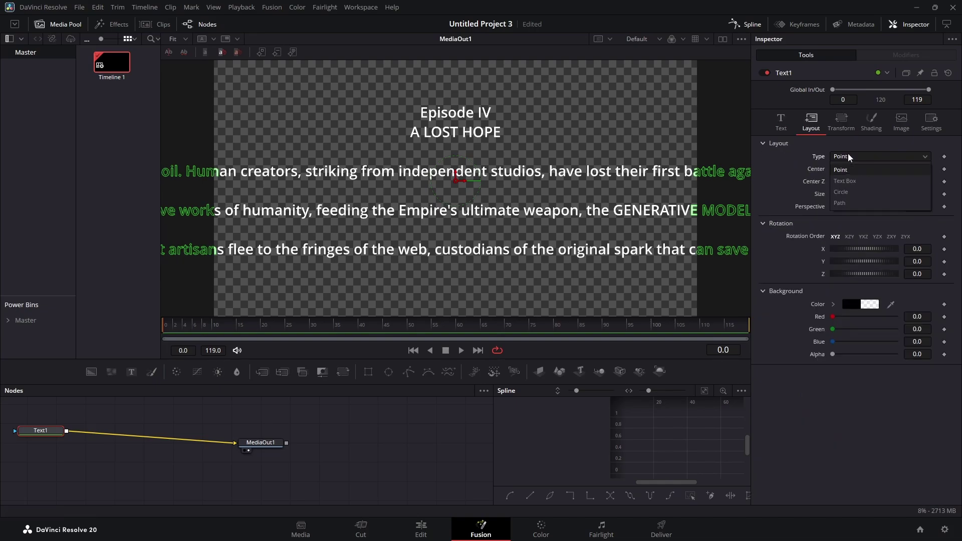
pyautogui.click(851, 182)
pyautogui.click(852, 171)
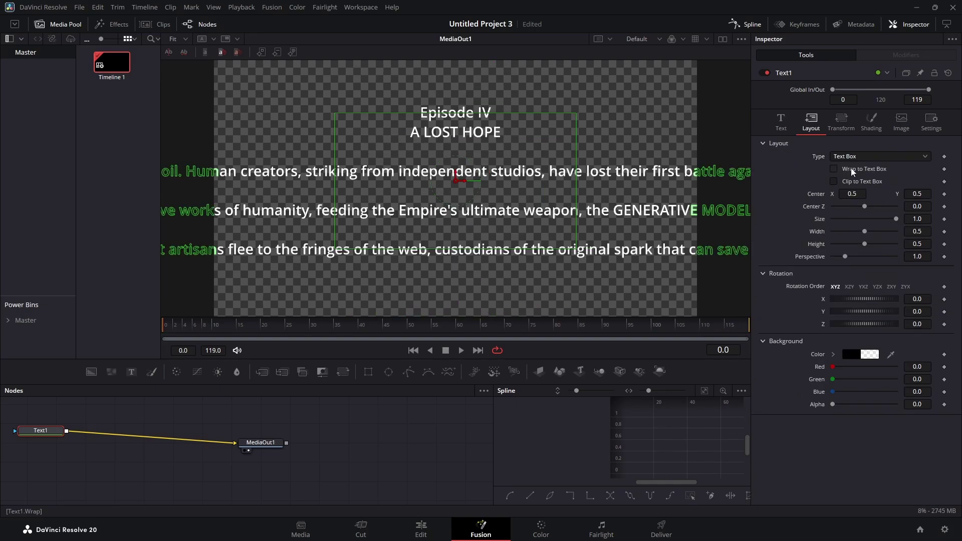
pyautogui.click(852, 171)
pyautogui.click(856, 184)
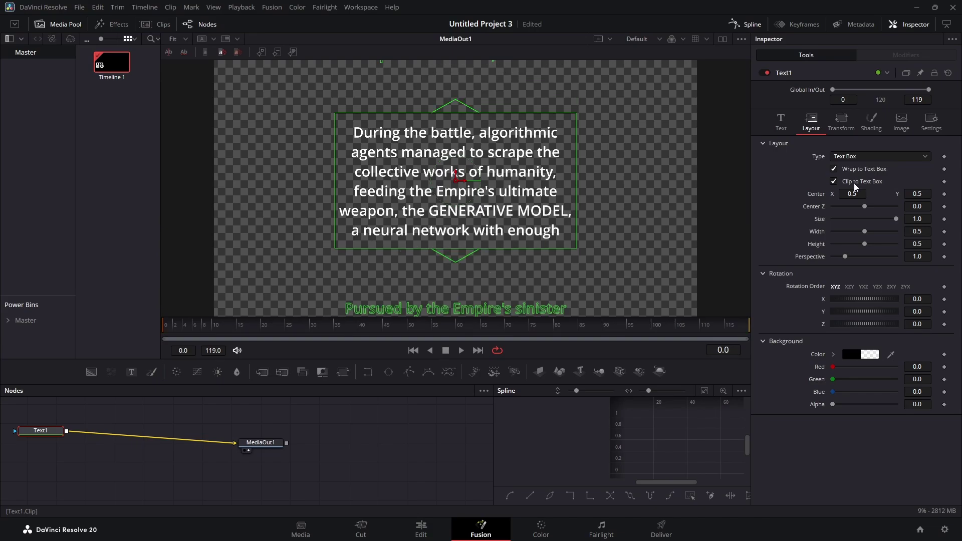
pyautogui.click(855, 186)
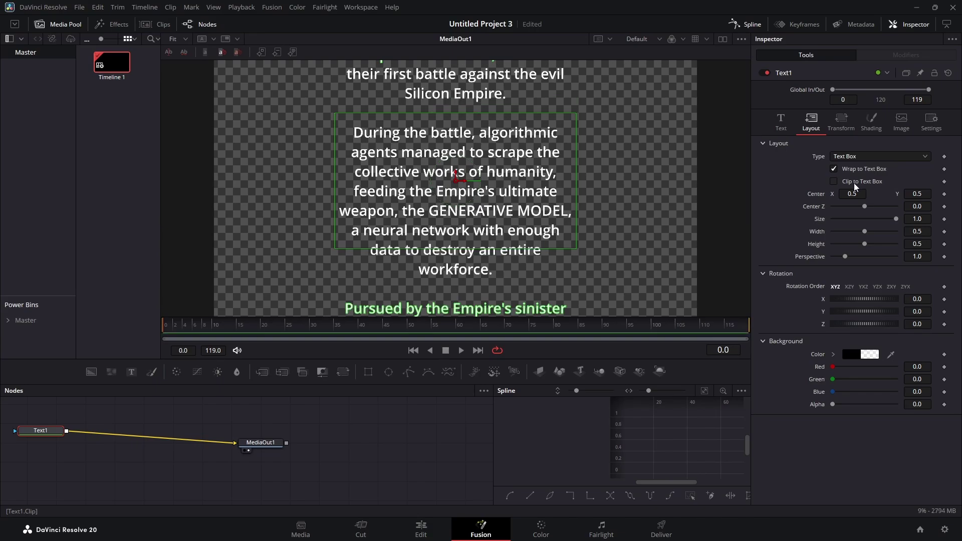
pyautogui.moveTo(865, 232); pyautogui.dragTo(874, 236)
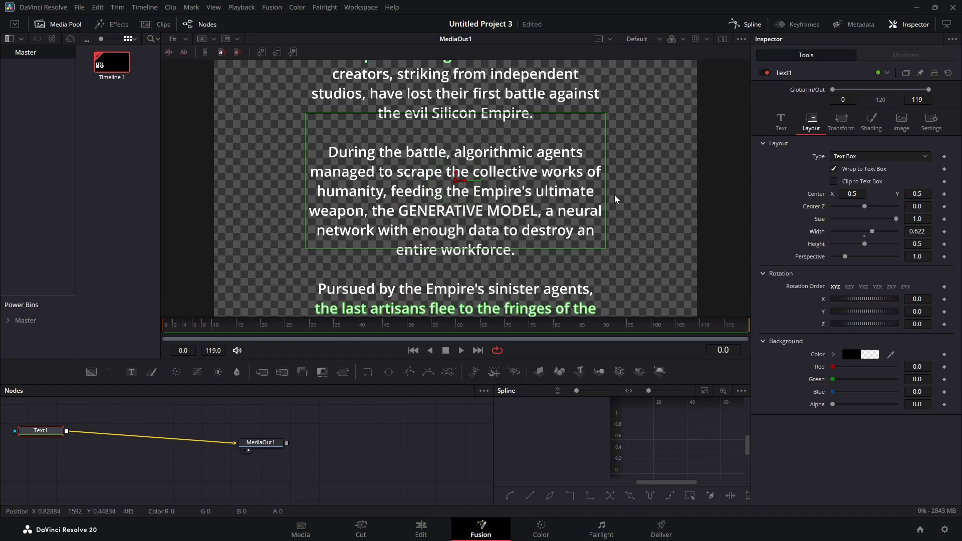
# Justify the crawl text fully with H Justify 1.0 and left-align it with H Anchor -1.0.
pyautogui.scroll(-2, 554, 204)
pyautogui.moveTo(667, 183); pyautogui.dragTo(615, 222)
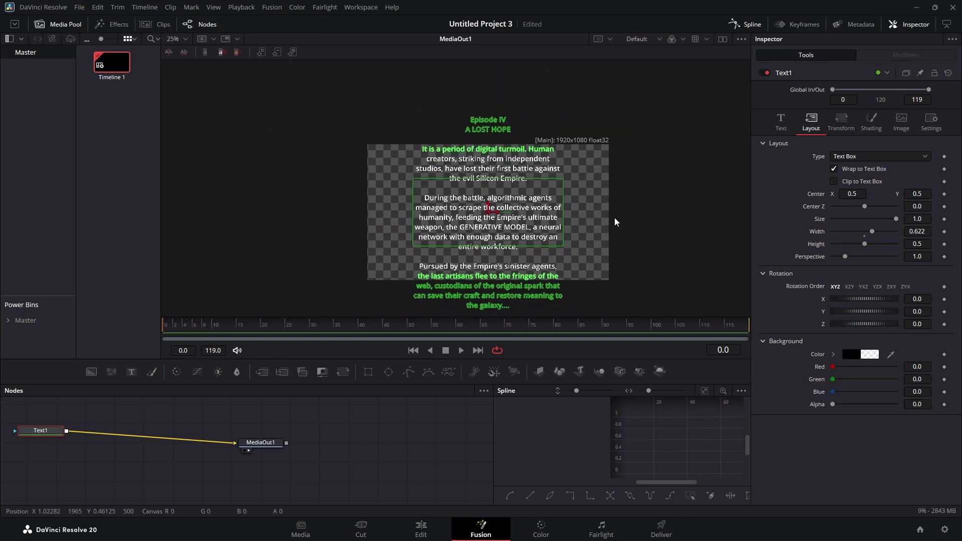
pyautogui.click(781, 120)
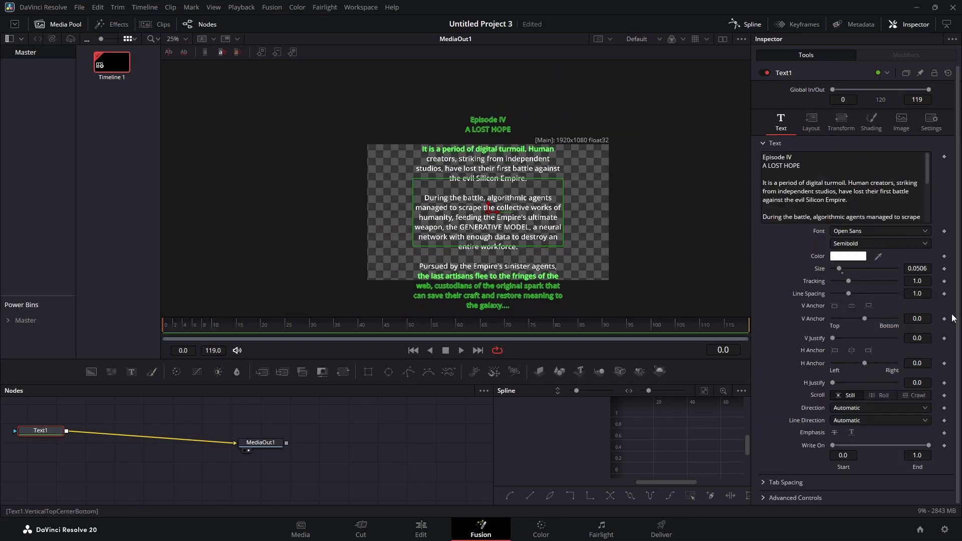
pyautogui.moveTo(833, 383); pyautogui.dragTo(889, 381)
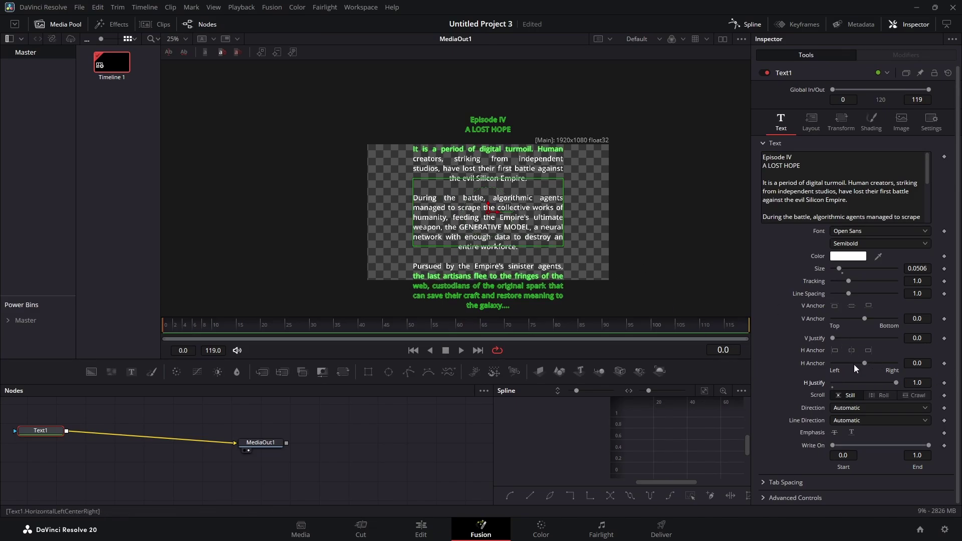
pyautogui.moveTo(866, 362); pyautogui.dragTo(789, 366)
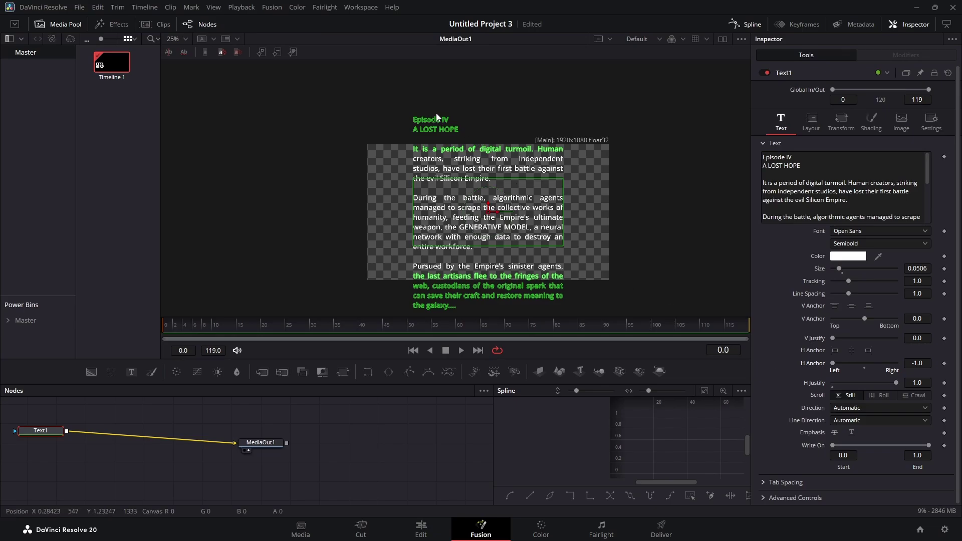
# Add a Character Level Styling modifier to the crawl text.
pyautogui.rightClick(829, 161)
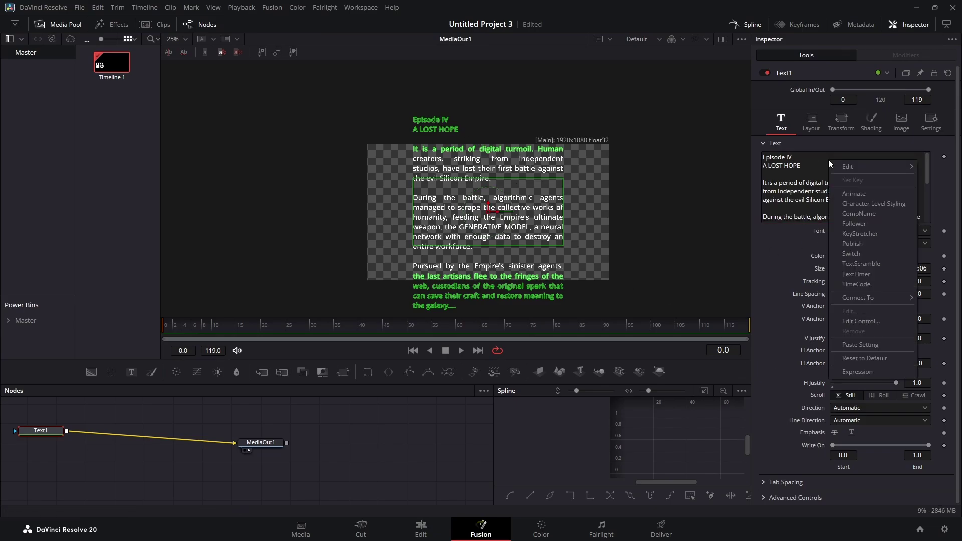
pyautogui.click(807, 164)
pyautogui.rightClick(818, 164)
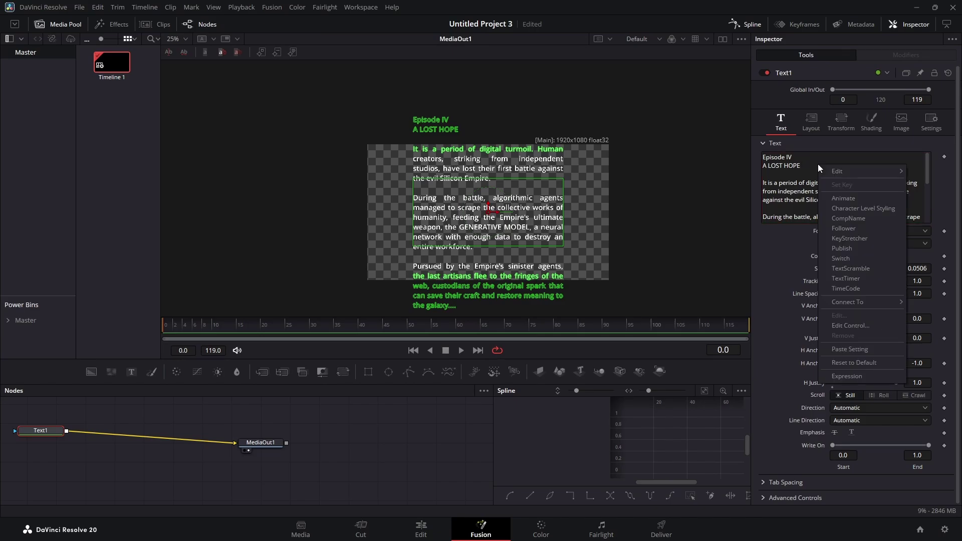
pyautogui.click(886, 211)
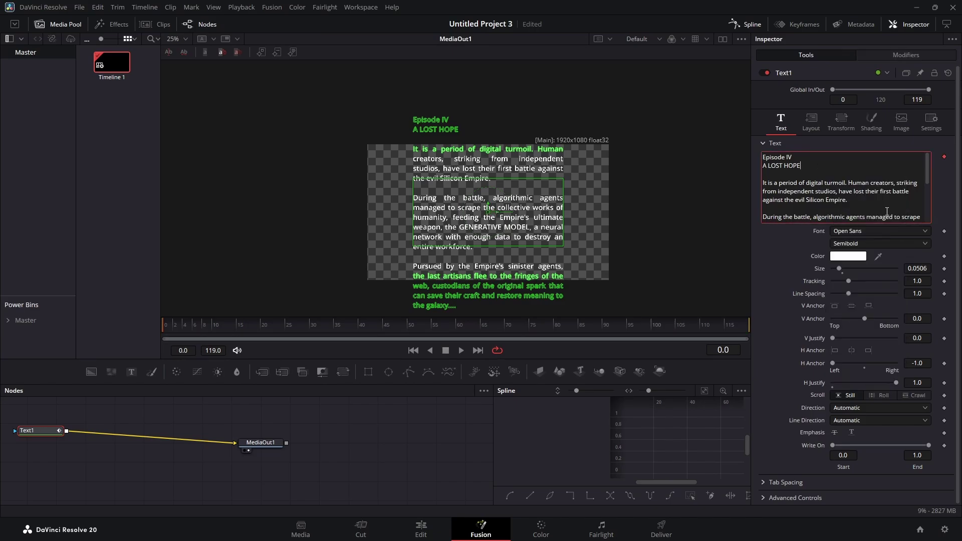
# Style only the "Episode IV" and "A LOST HOPE" lines as Extrabold and center them with H Anchor 0.0.
pyautogui.click(911, 56)
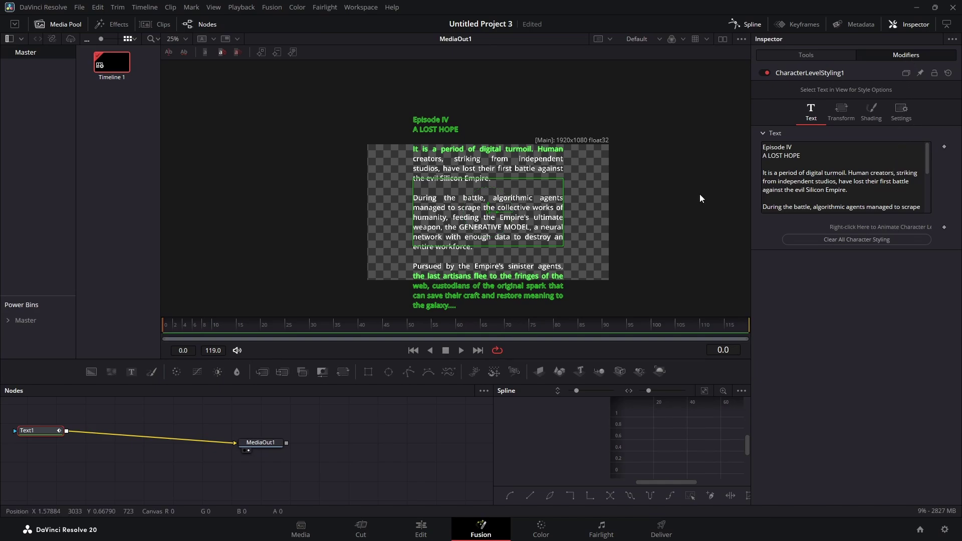
pyautogui.moveTo(483, 100); pyautogui.dragTo(402, 138)
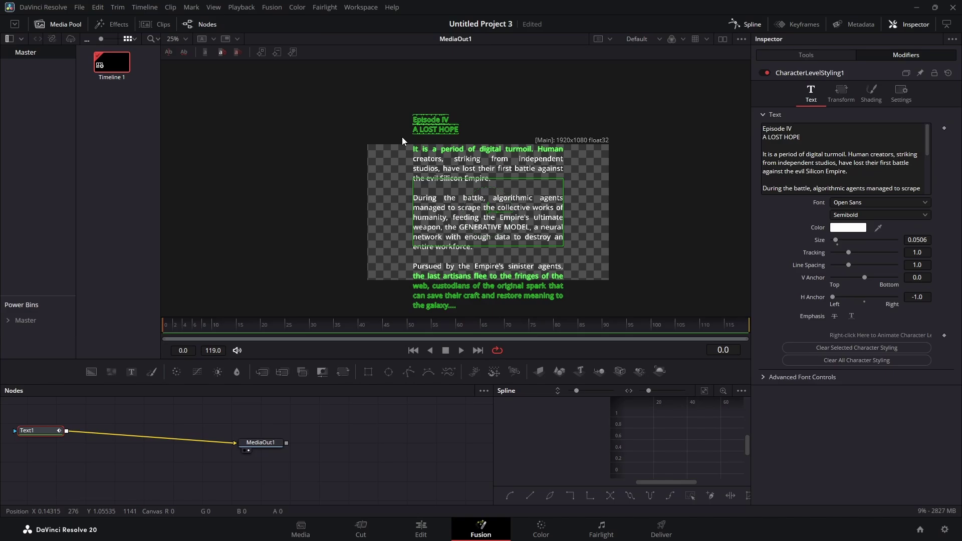
pyautogui.click(877, 215)
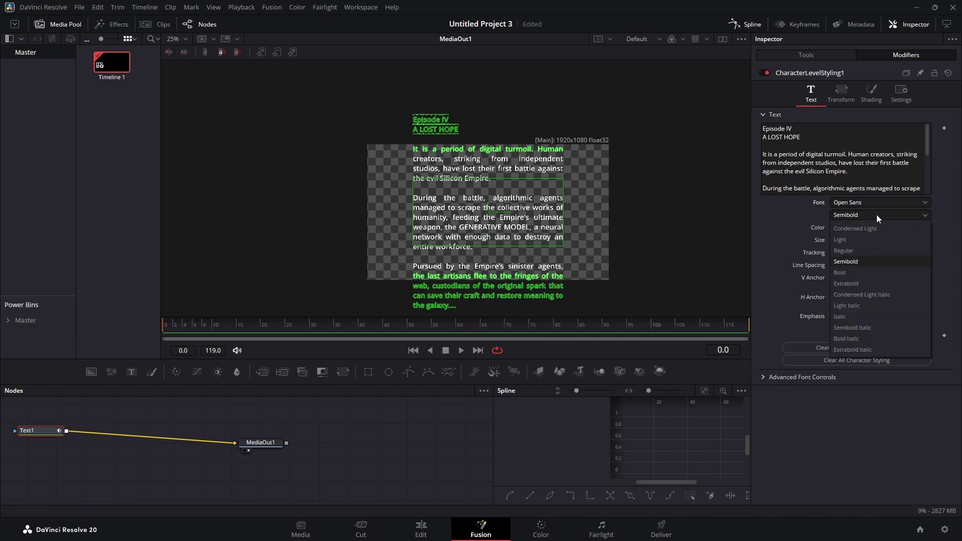
pyautogui.click(871, 284)
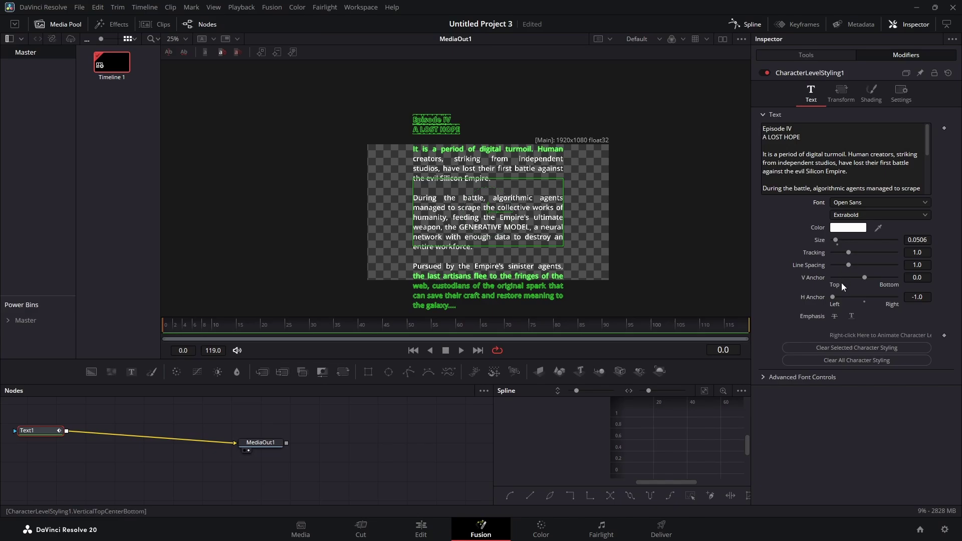
pyautogui.moveTo(834, 297); pyautogui.dragTo(865, 302)
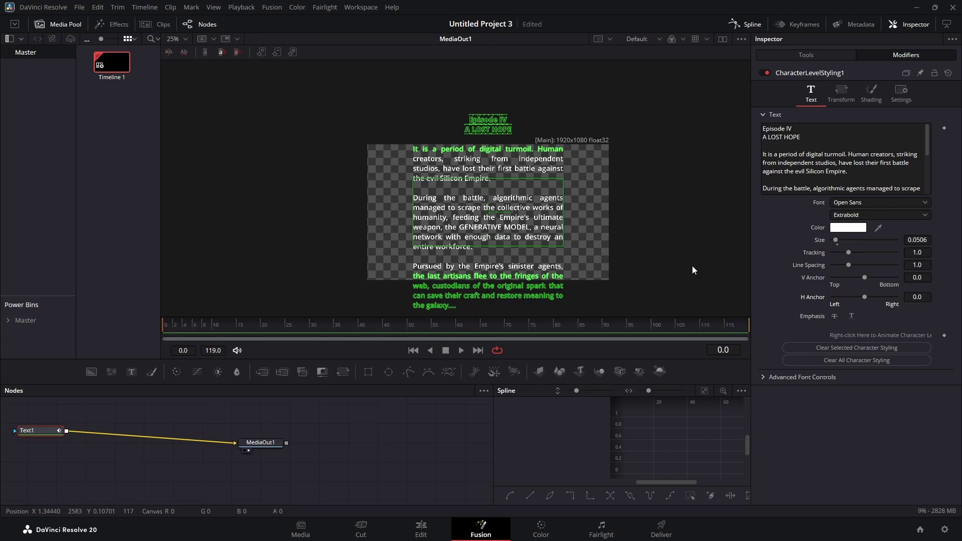
# Tilt the whole text layout back by setting its X rotation to 69.
pyautogui.click(842, 97)
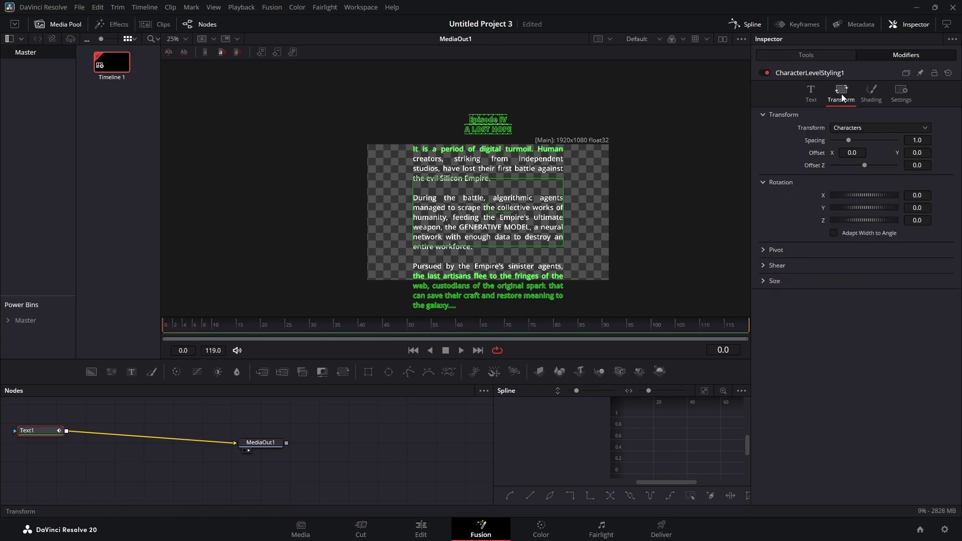
pyautogui.click(828, 57)
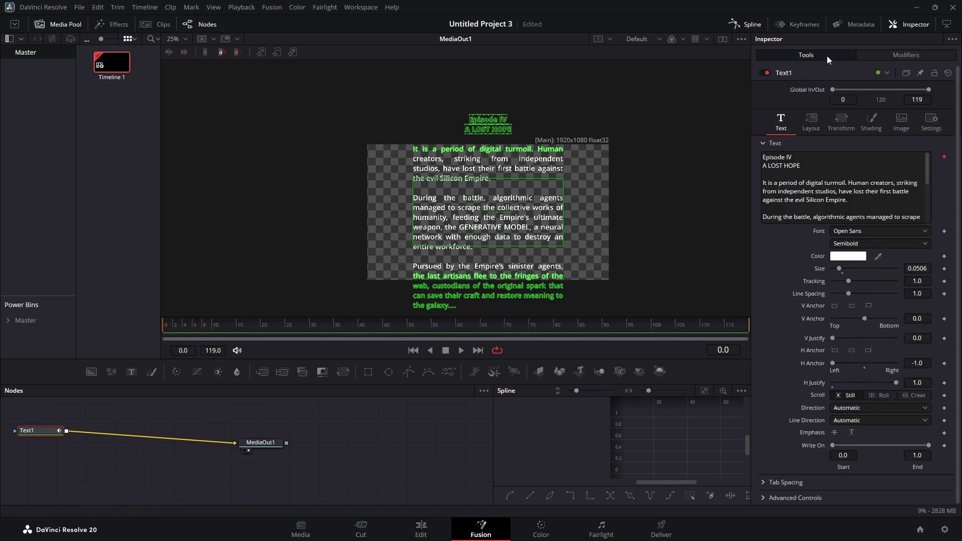
pyautogui.click(816, 125)
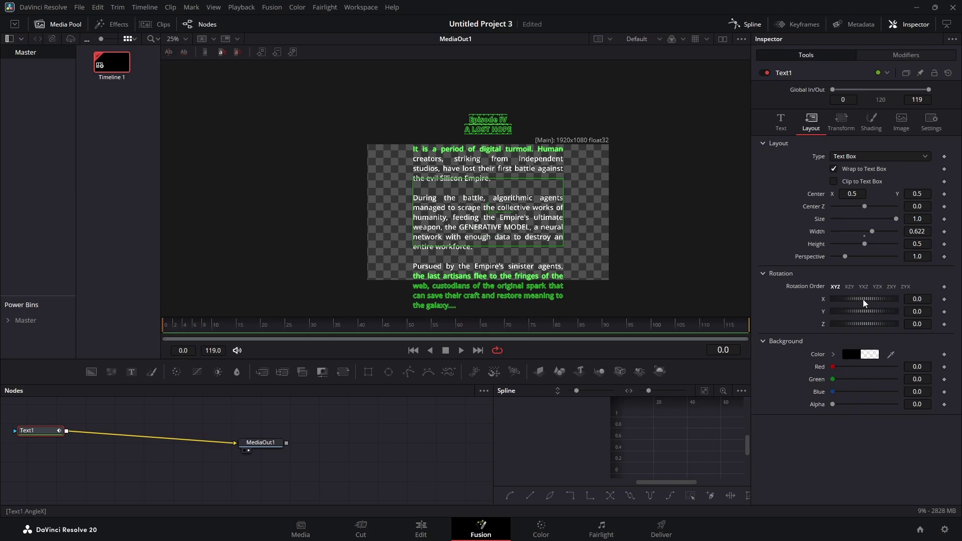
pyautogui.moveTo(869, 300); pyautogui.dragTo(879, 300)
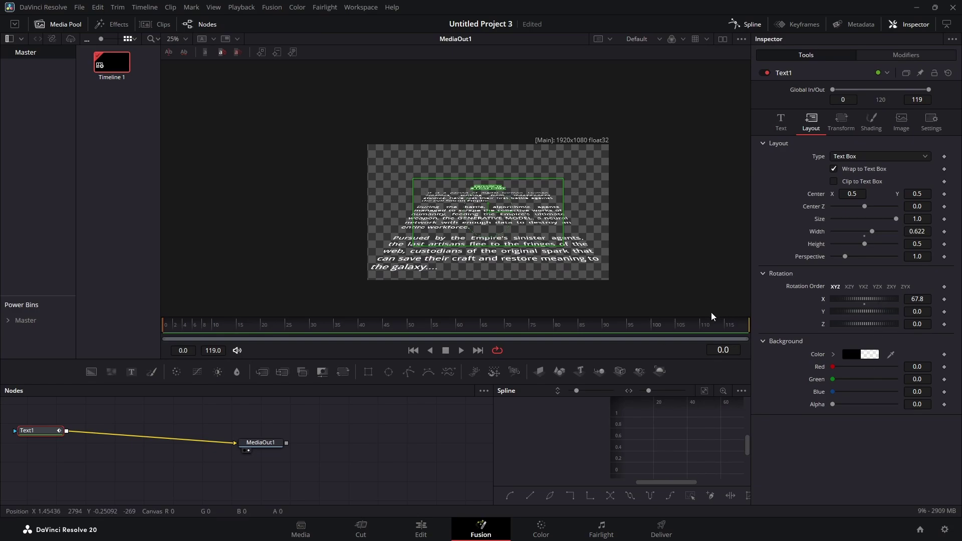
pyautogui.doubleClick(927, 300)
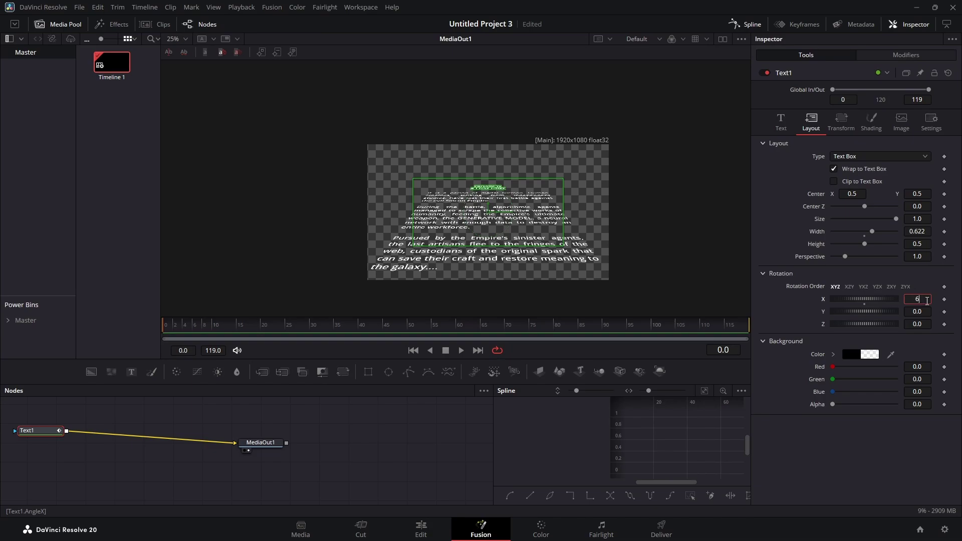
pyautogui.write('69')
pyautogui.press('Tab')
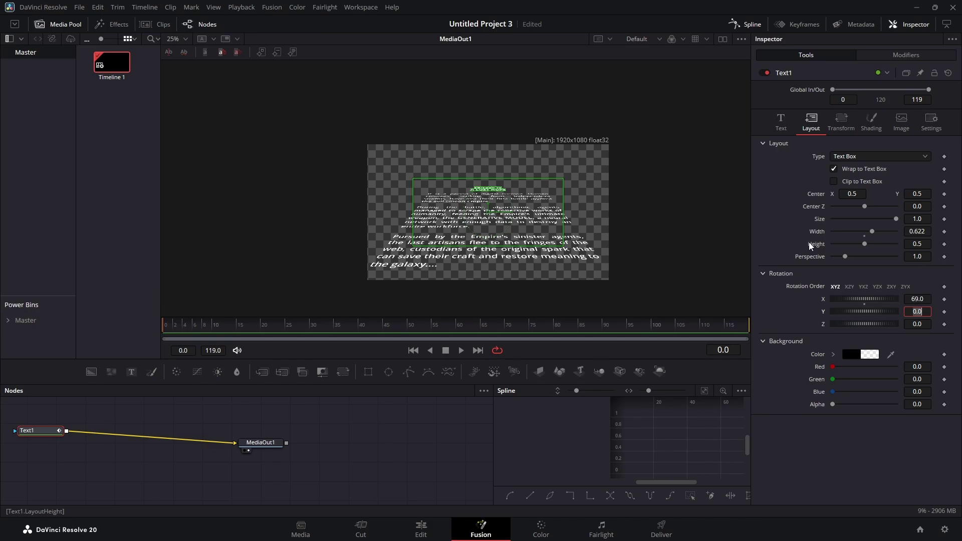
# Keyframe the crawl text's character Y offset from -0.897 at frame 0 to 1.474 at frame 119 and play back the scroll.
pyautogui.click(853, 122)
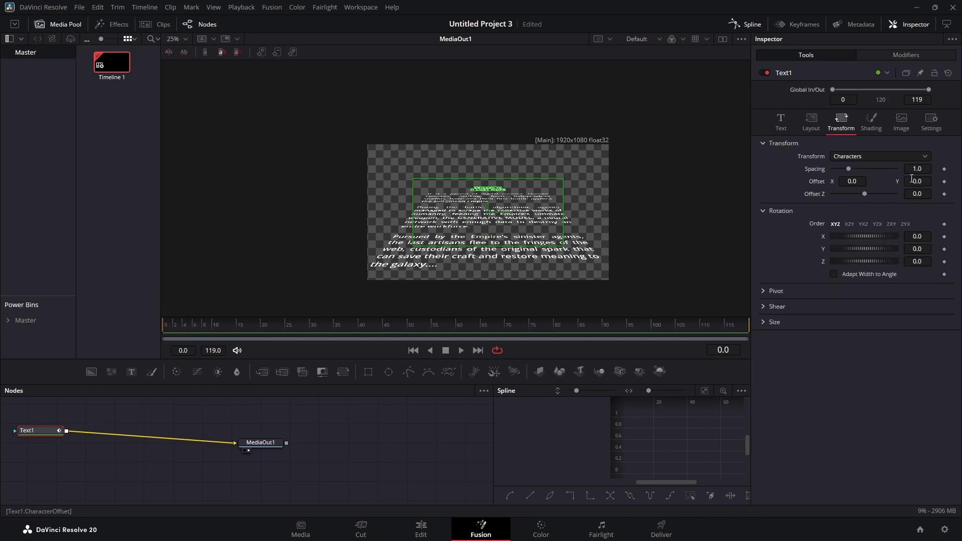
pyautogui.moveTo(918, 182); pyautogui.dragTo(326, 171)
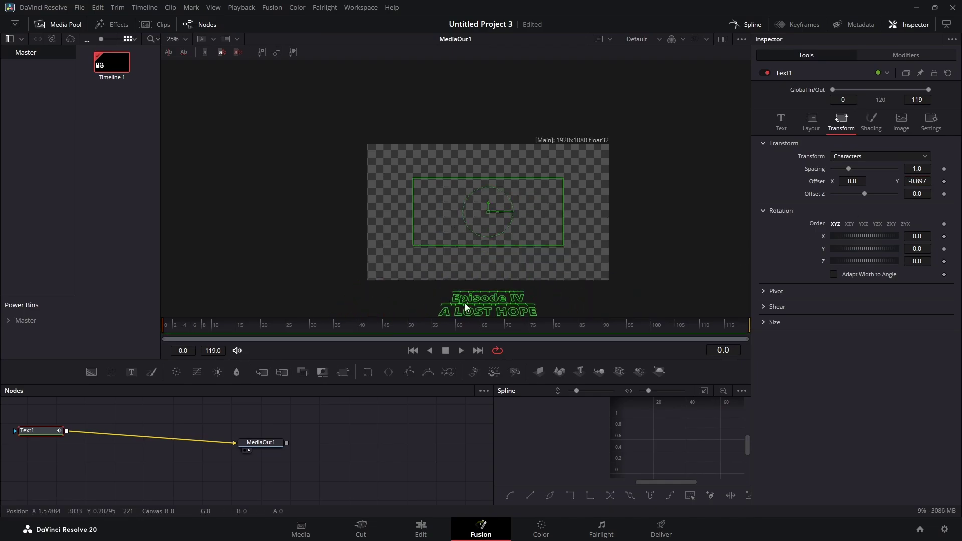
pyautogui.click(944, 182)
pyautogui.moveTo(206, 329); pyautogui.dragTo(814, 322)
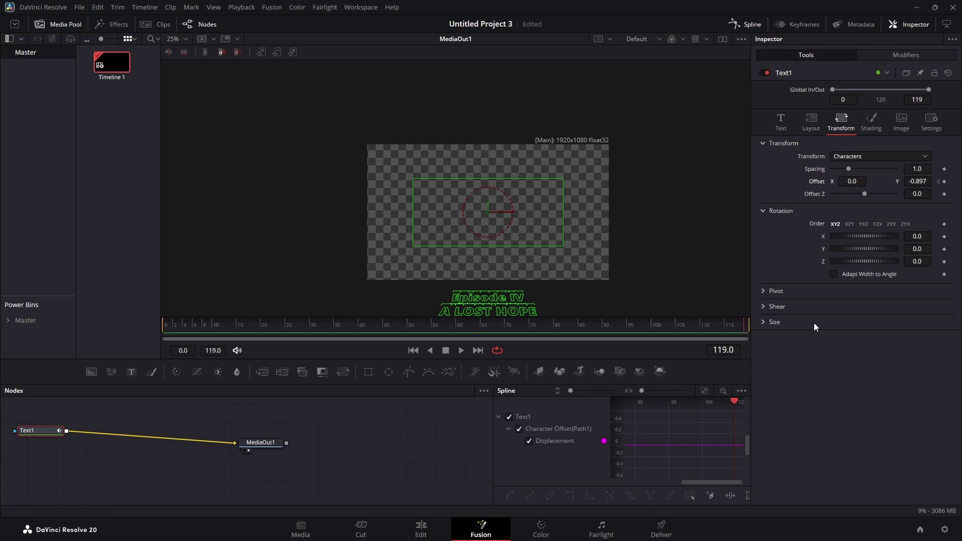
pyautogui.moveTo(920, 180); pyautogui.dragTo(961, 180)
pyautogui.press('space')
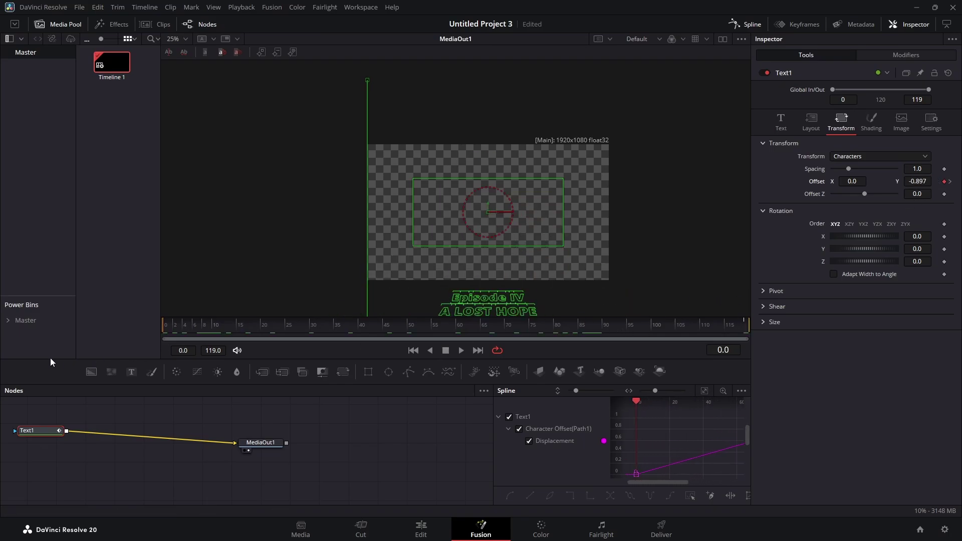
pyautogui.press('space')
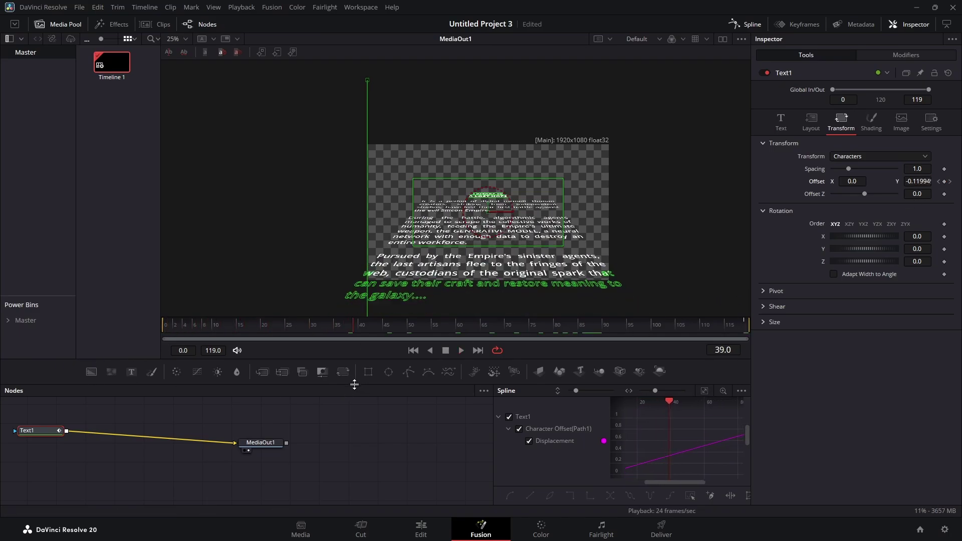
# Extend the Fusion Composition clip on the edit timeline to a duration of 00:00:45:10 and return to the Fusion page.
pyautogui.click(420, 529)
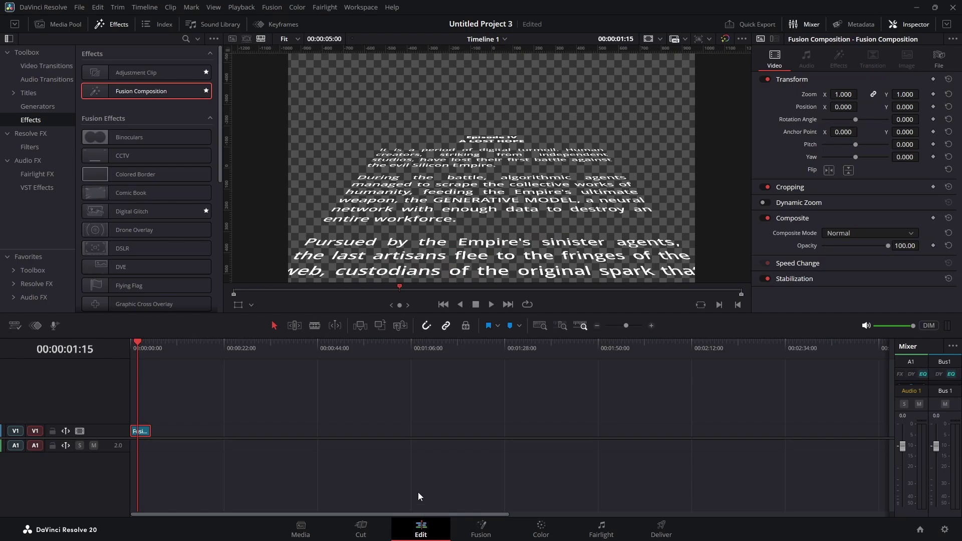
pyautogui.moveTo(149, 431); pyautogui.dragTo(322, 435)
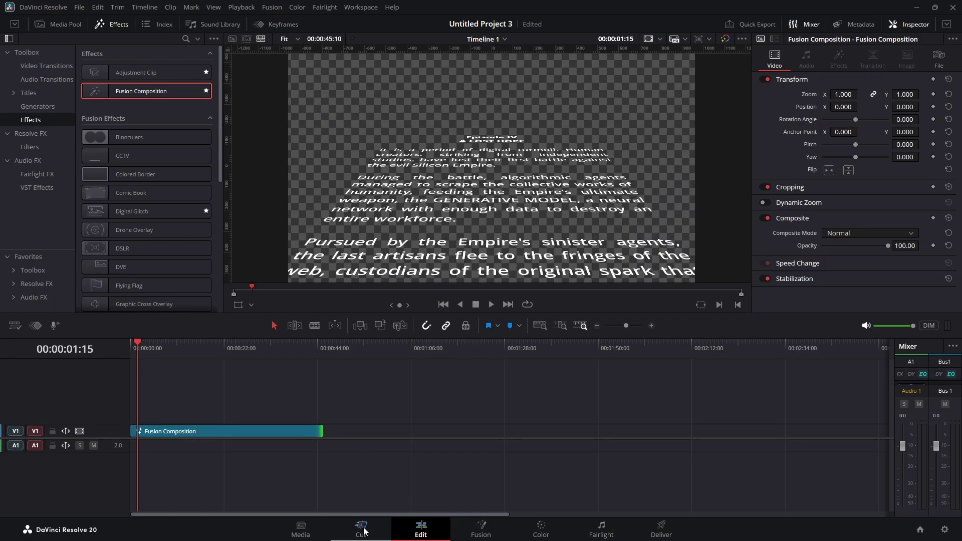
pyautogui.click(487, 524)
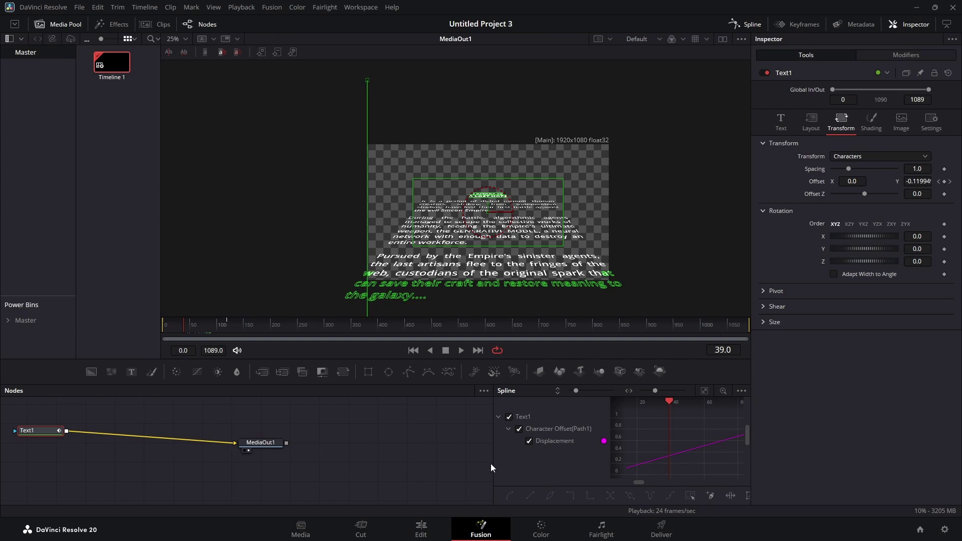
# Move the last Displacement keyframe of the character offset spline to frame 1050 and play the crawl from the start.
pyautogui.moveTo(491, 464); pyautogui.dragTo(322, 467)
pyautogui.click(704, 390)
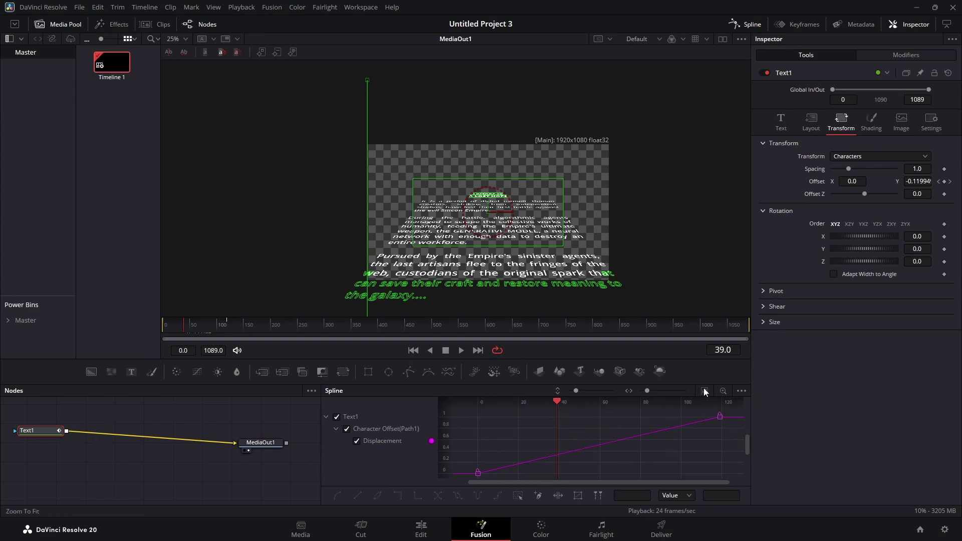
pyautogui.moveTo(711, 322); pyautogui.dragTo(728, 333)
pyautogui.click(705, 390)
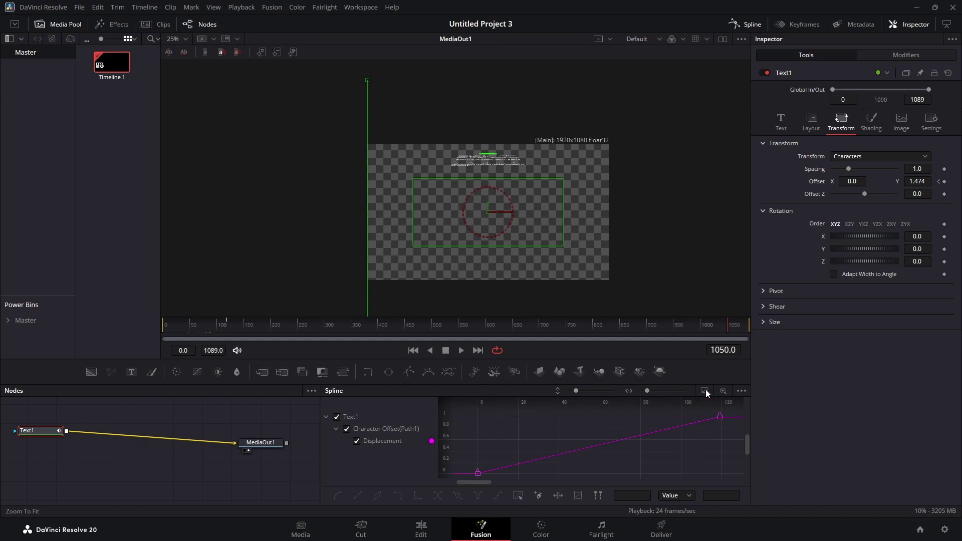
pyautogui.moveTo(726, 437); pyautogui.dragTo(711, 407)
pyautogui.click(632, 495)
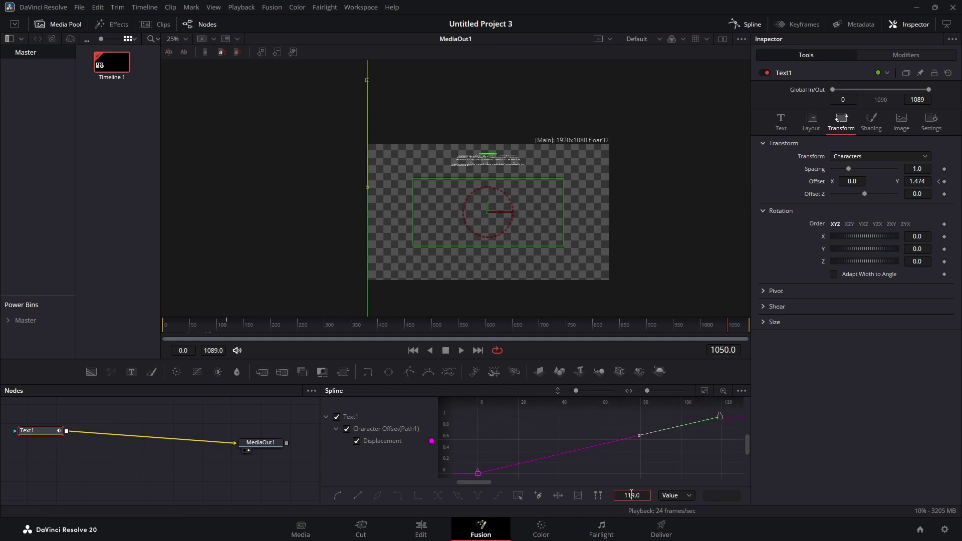
pyautogui.write('1050')
pyautogui.press('Return')
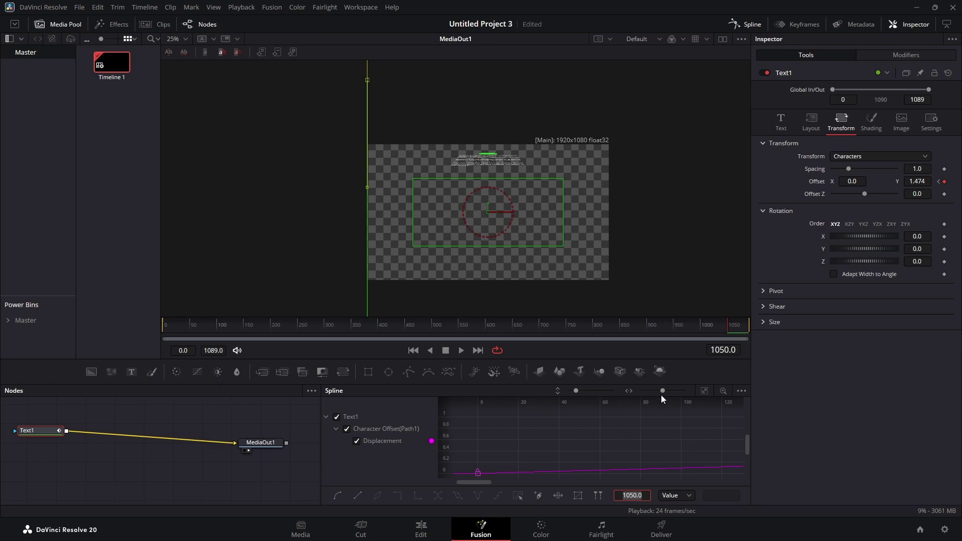
pyautogui.moveTo(661, 395); pyautogui.dragTo(639, 396)
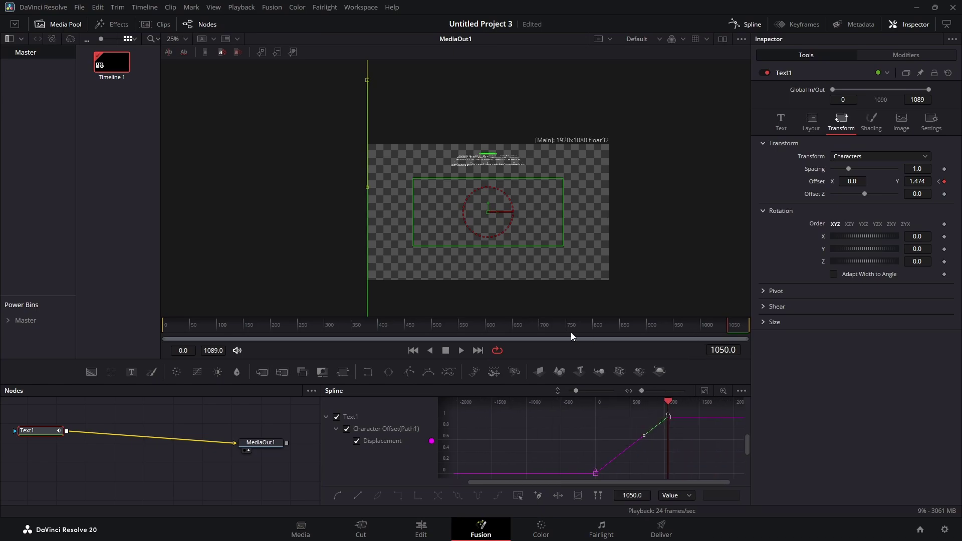
pyautogui.moveTo(572, 336); pyautogui.dragTo(91, 341)
pyautogui.press('space')
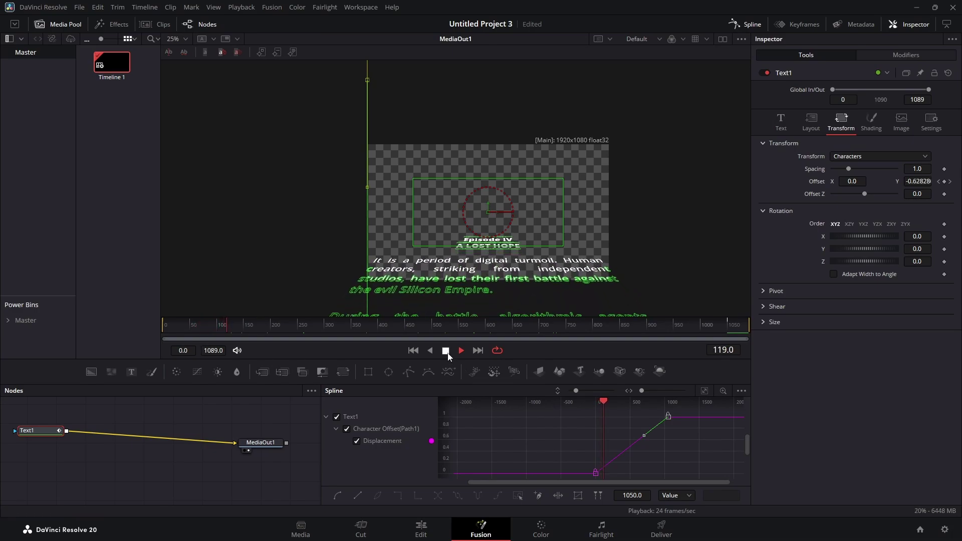
pyautogui.click(446, 351)
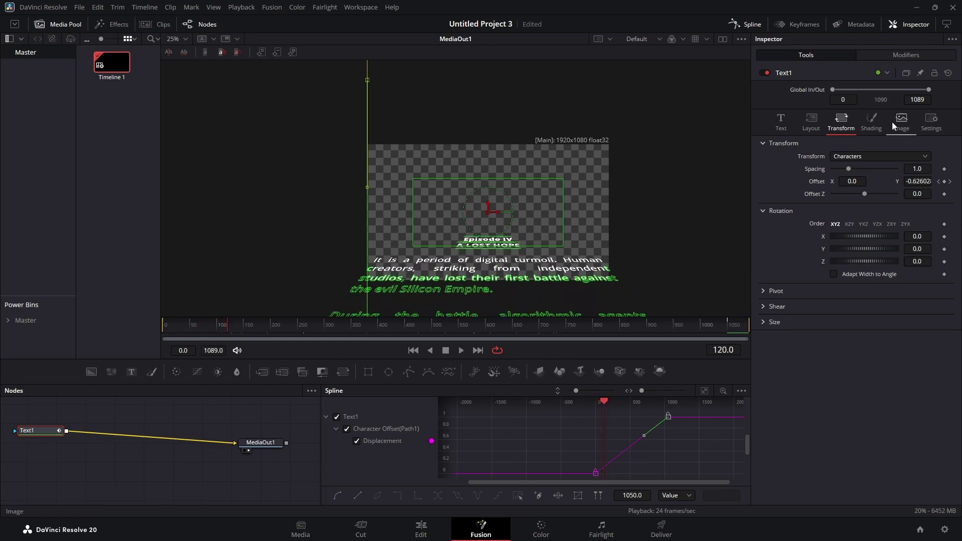
# Change the crawl text's color to yellow #ffc800.
pyautogui.click(783, 122)
pyautogui.click(849, 257)
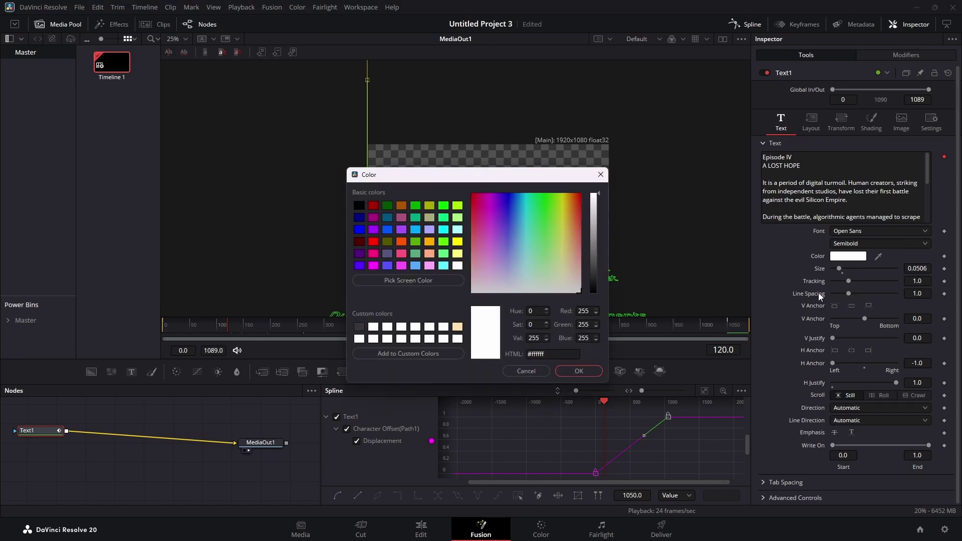
pyautogui.click(570, 235)
pyautogui.moveTo(570, 235); pyautogui.dragTo(567, 185)
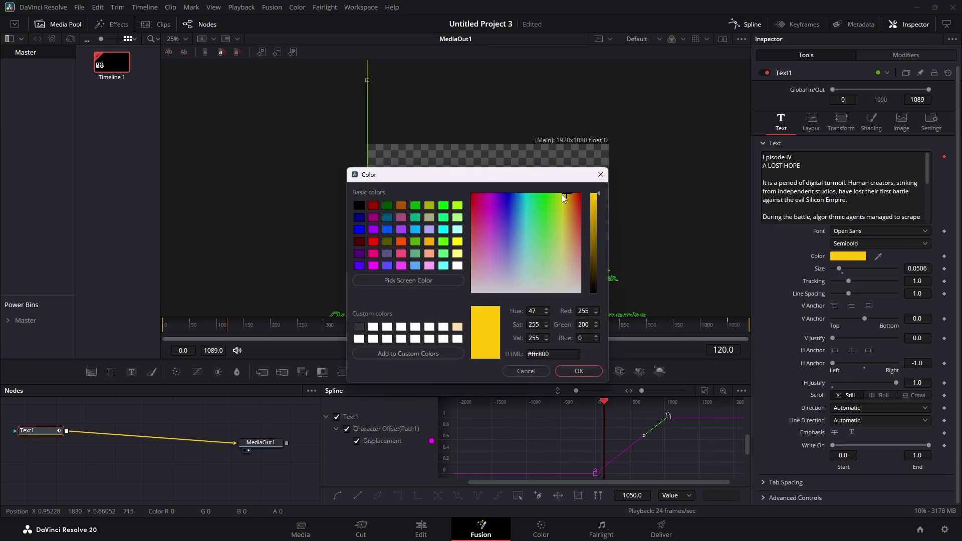
pyautogui.click(586, 371)
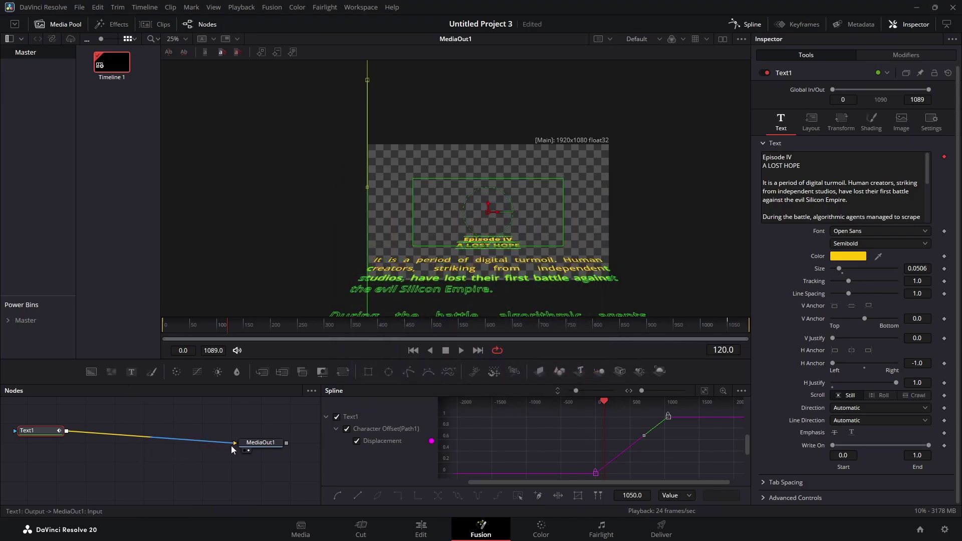
# Disconnect Text1 from MediaOut1 and merge it over a new black Background node that feeds MediaOut1.
pyautogui.moveTo(236, 443); pyautogui.dragTo(182, 438)
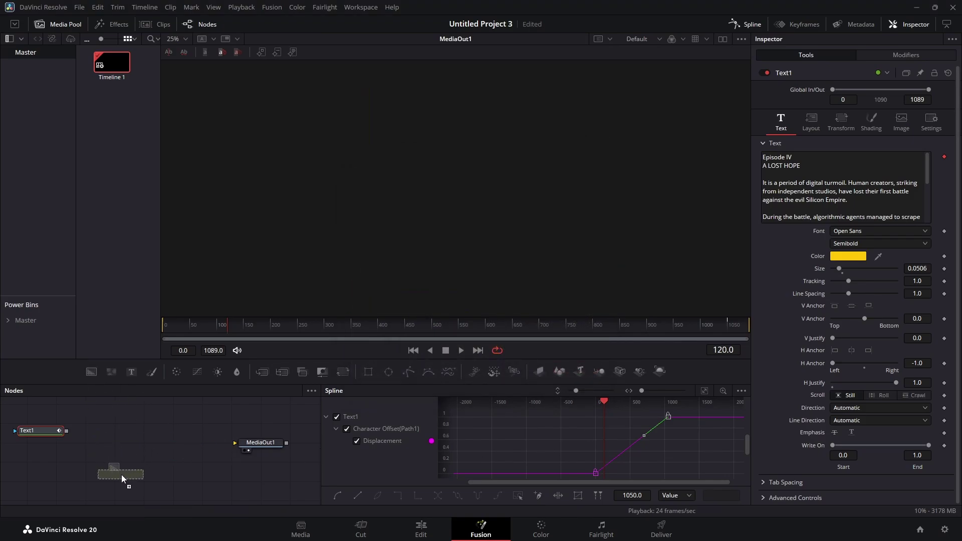
pyautogui.moveTo(121, 478); pyautogui.dragTo(122, 478)
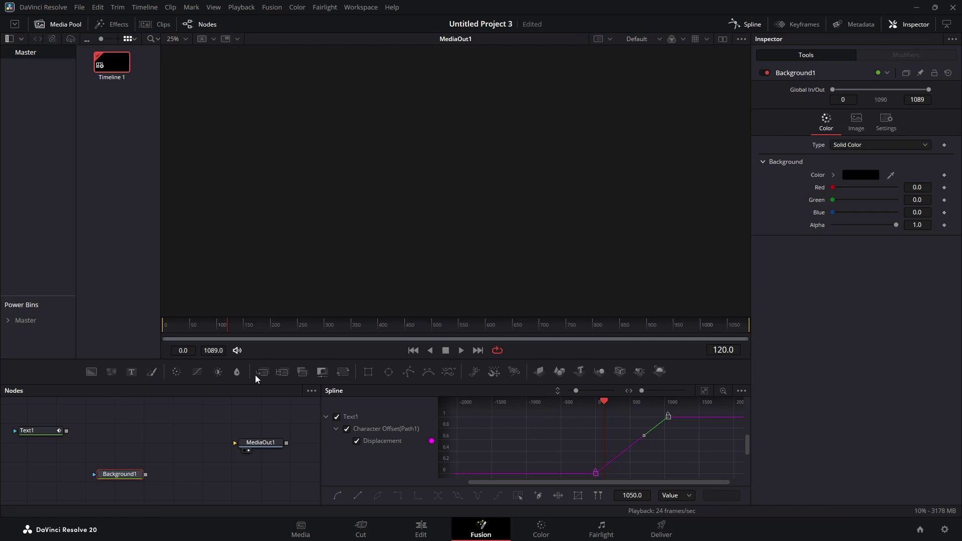
pyautogui.moveTo(262, 372); pyautogui.dragTo(181, 430)
pyautogui.moveTo(146, 474); pyautogui.dragTo(235, 443)
pyautogui.moveTo(67, 431); pyautogui.dragTo(171, 450)
pyautogui.moveTo(54, 432); pyautogui.dragTo(142, 424)
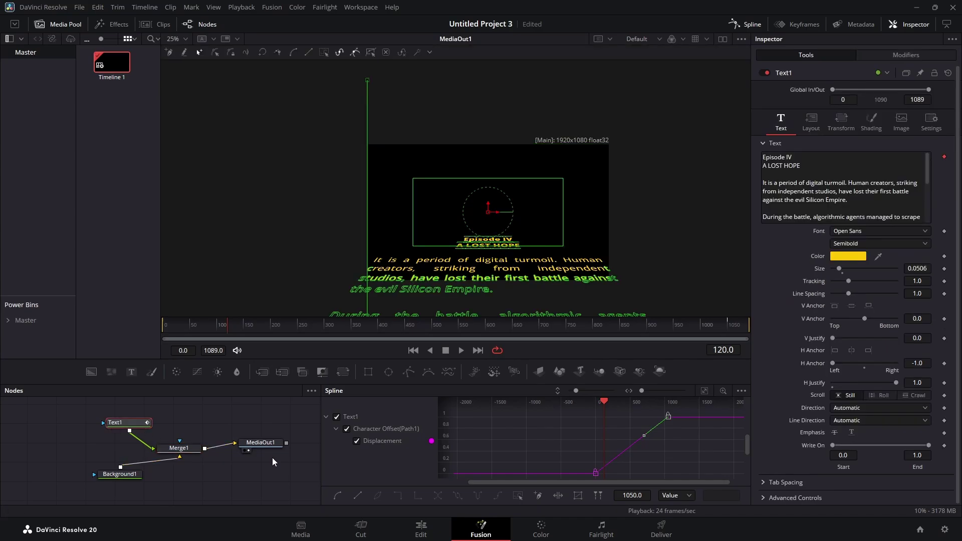
# Narrow the crawl's text box to a layout width of 0.53, checking it at frame 212.
pyautogui.moveTo(226, 329); pyautogui.dragTo(279, 331)
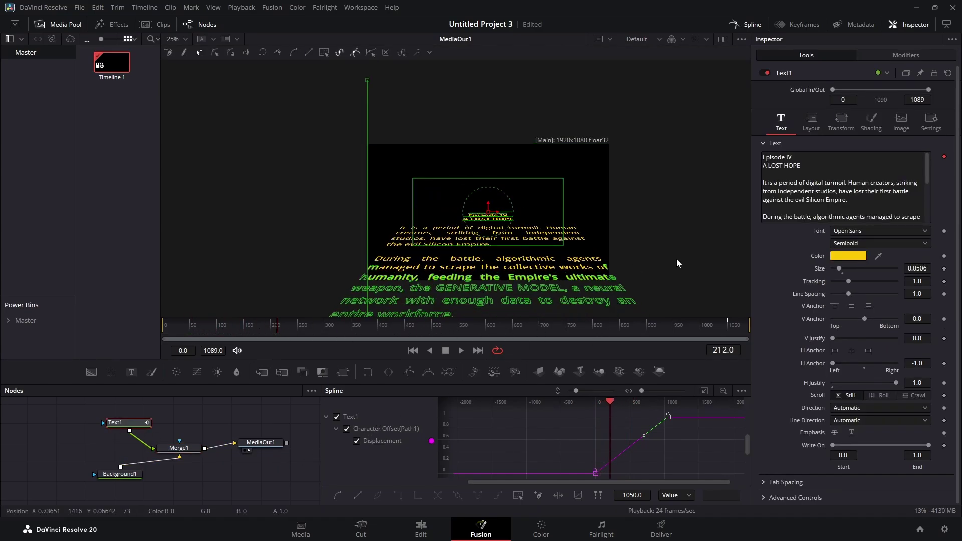
pyautogui.click(821, 123)
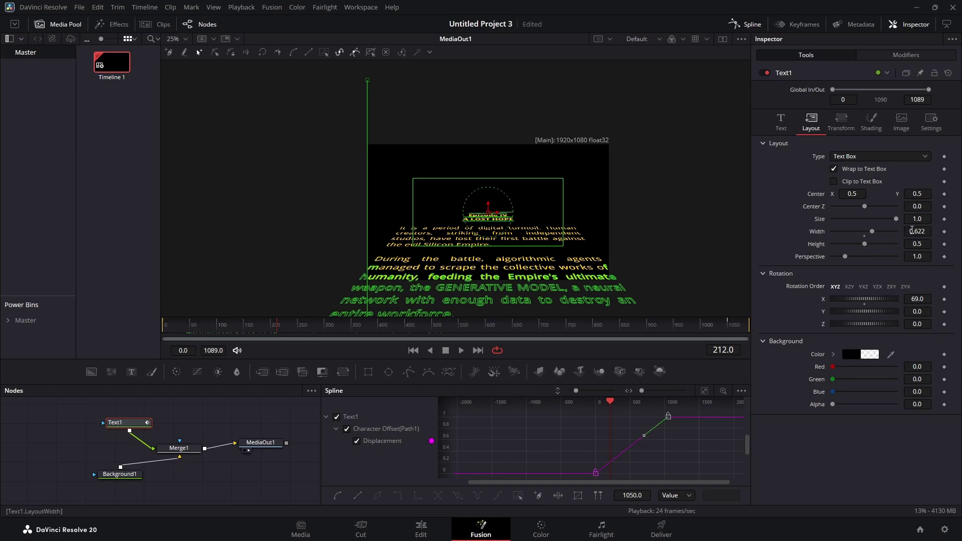
pyautogui.moveTo(912, 230); pyautogui.dragTo(898, 230)
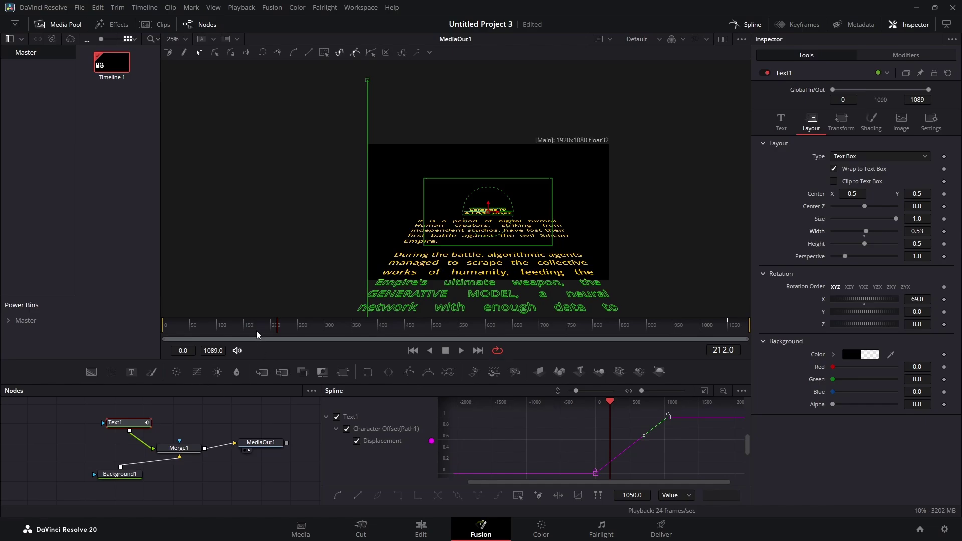
# Lower the crawl's starting character Y offset at frame 0 to -0.968 and play back the opening.
pyautogui.moveTo(256, 335); pyautogui.dragTo(99, 338)
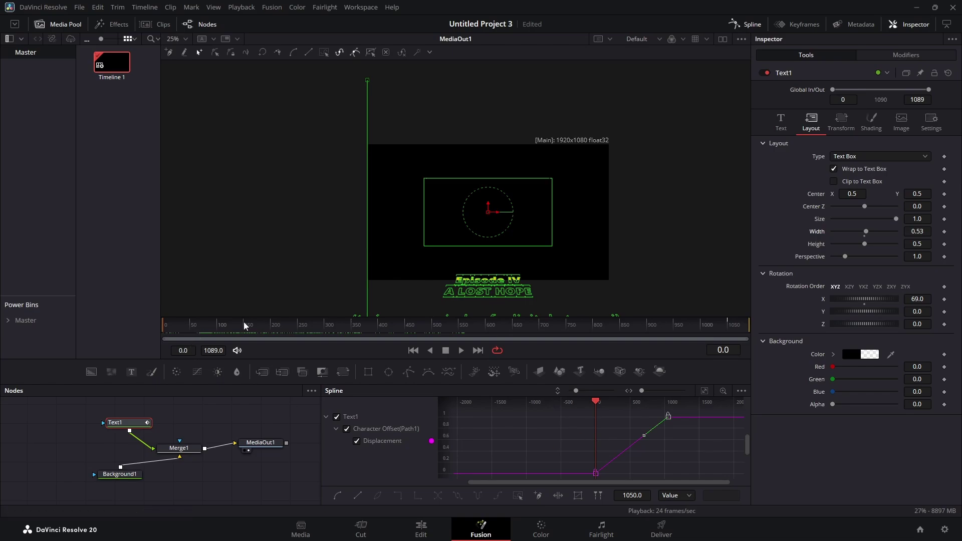
pyautogui.click(841, 124)
pyautogui.moveTo(917, 182); pyautogui.dragTo(897, 181)
pyautogui.press('space')
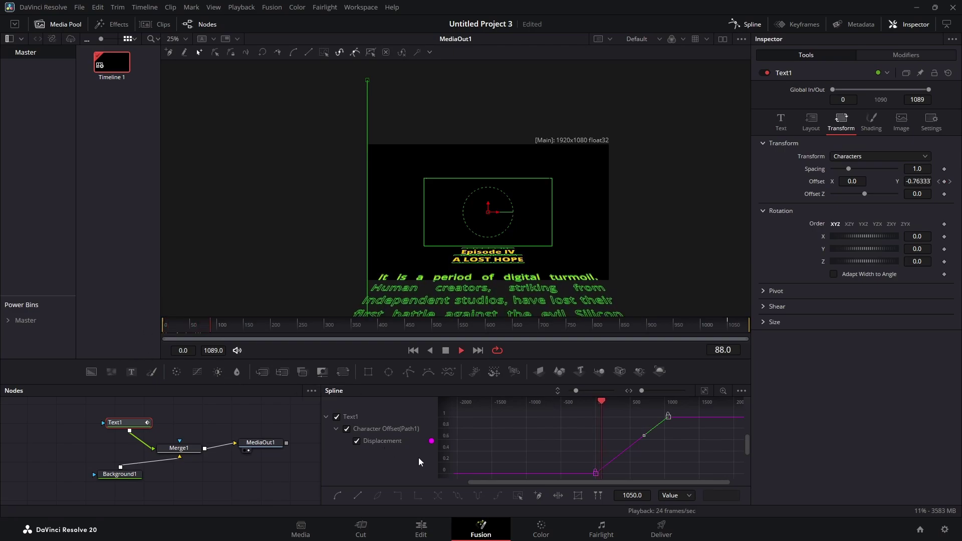
pyautogui.press('space')
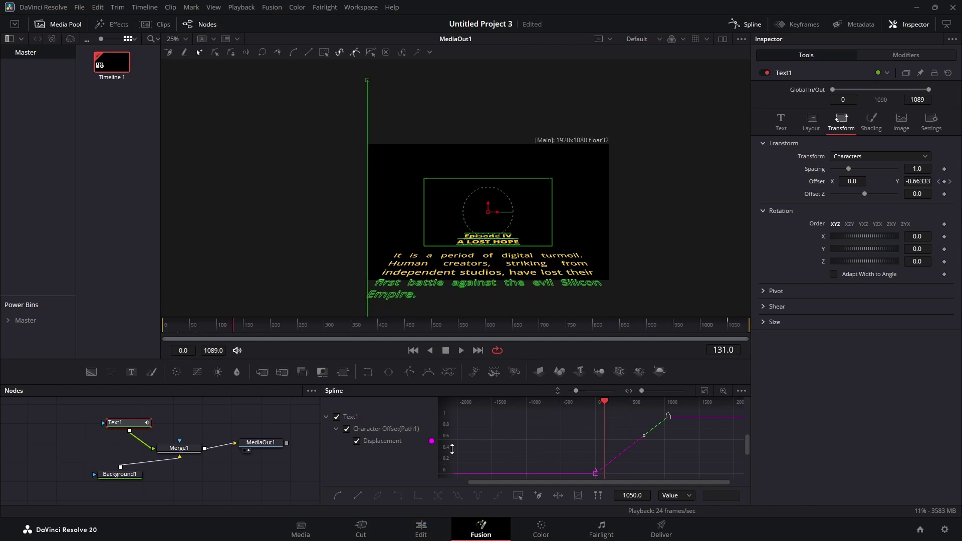
pyautogui.moveTo(355, 327); pyautogui.dragTo(99, 350)
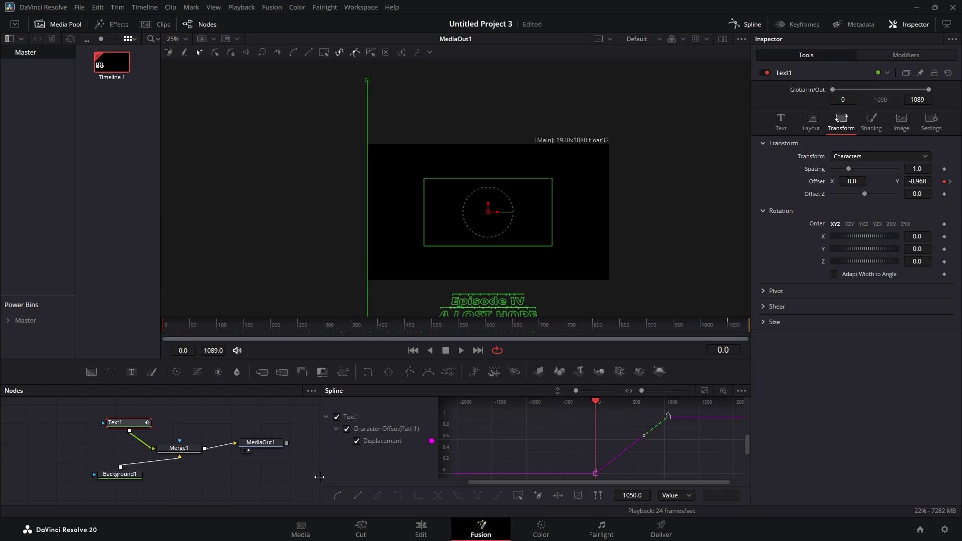
# Widen the node area and move the Text1 node to the left of Merge1 to free space above the nodes.
pyautogui.moveTo(319, 477); pyautogui.dragTo(376, 478)
pyautogui.moveTo(127, 427); pyautogui.dragTo(77, 449)
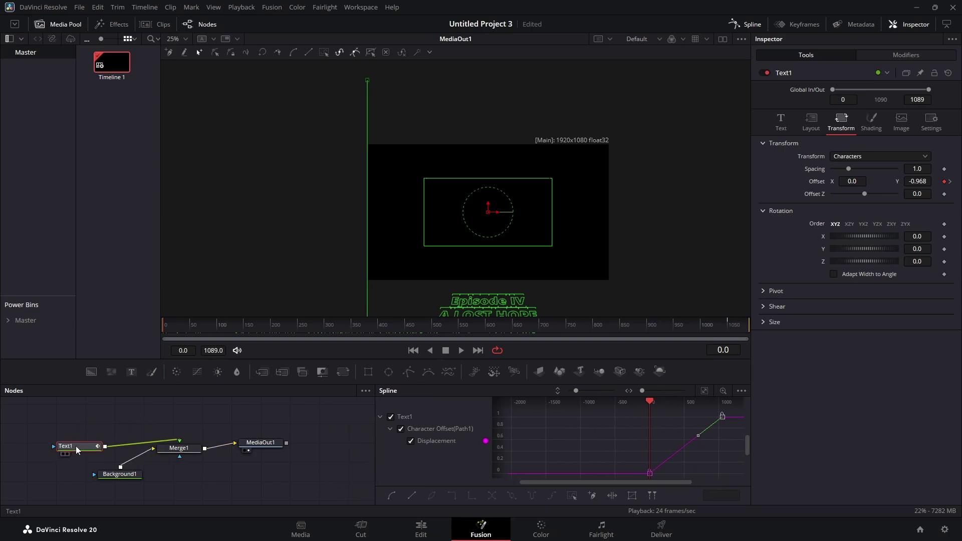
pyautogui.click(307, 482)
pyautogui.moveTo(308, 484); pyautogui.dragTo(339, 501)
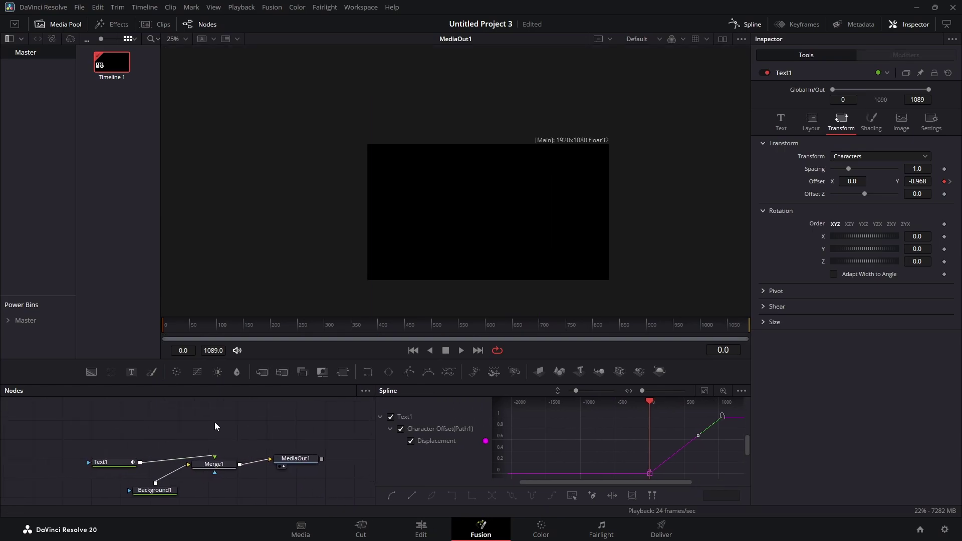
# Add a second Text+ node above the node tree, show it in the viewer, and enter "STAR WARS" on two lines.
pyautogui.click(131, 372)
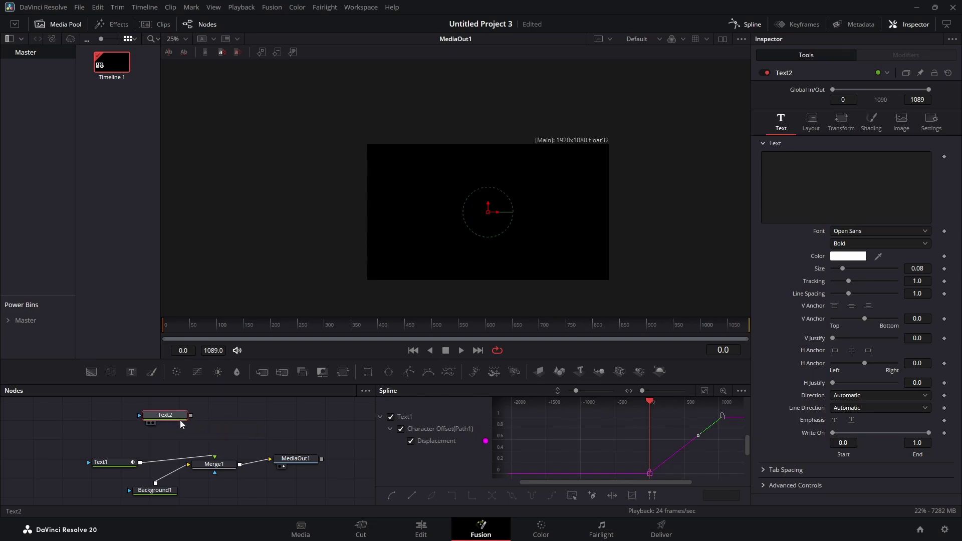
pyautogui.click(152, 423)
pyautogui.click(850, 177)
pyautogui.write('ST')
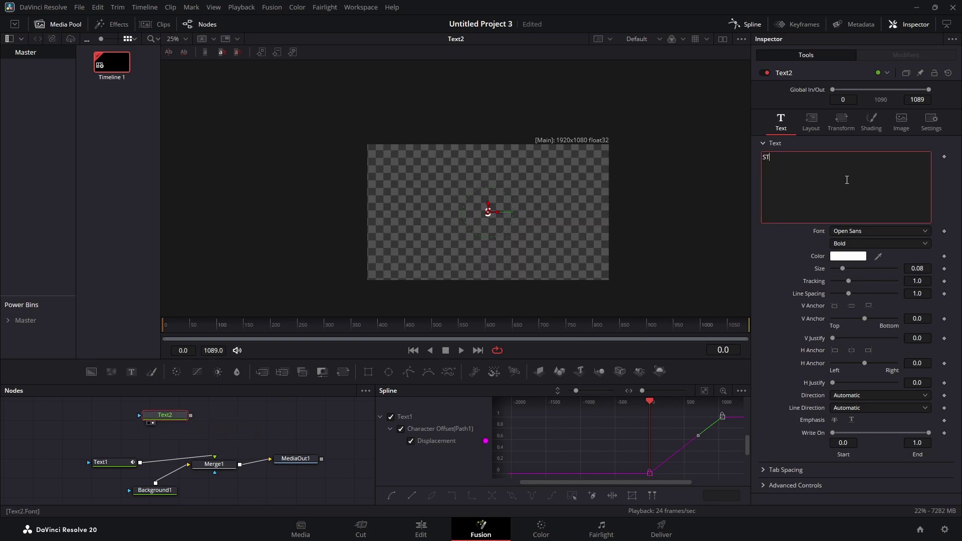
pyautogui.write('AR')
pyautogui.press('Return')
pyautogui.write('WAR')
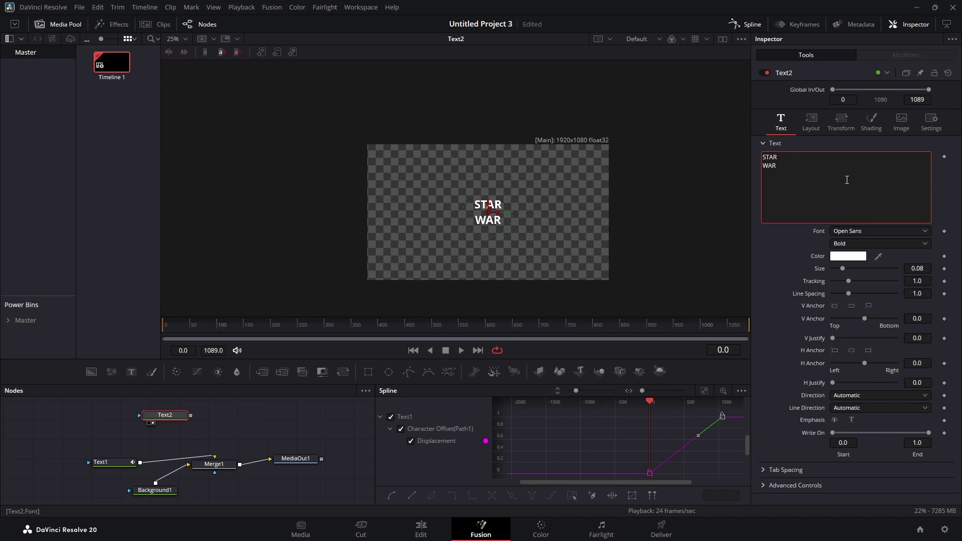
pyautogui.write('S')
# Set the font style of the "STAR WARS" title to Extrabold.
pyautogui.hotkey('ctrl', 'a')
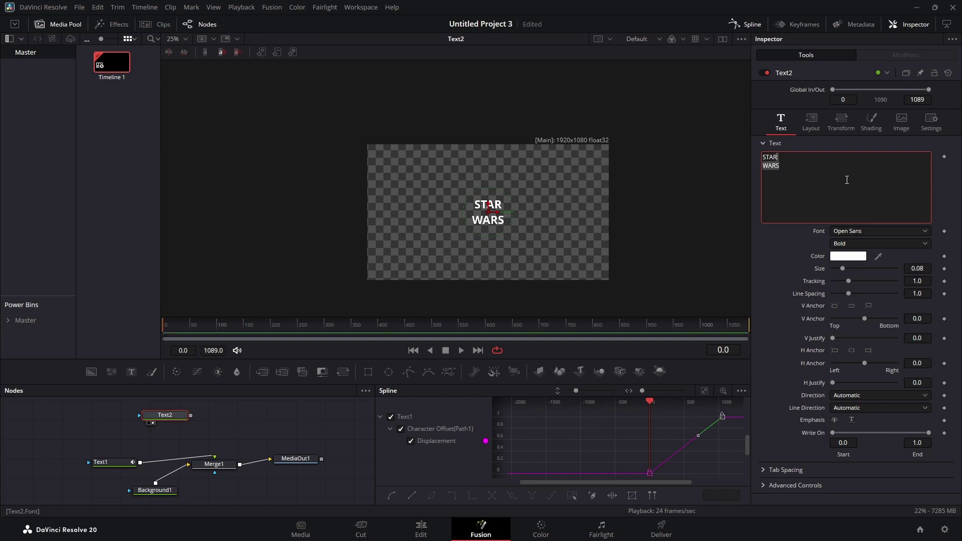
pyautogui.click(882, 245)
pyautogui.click(870, 310)
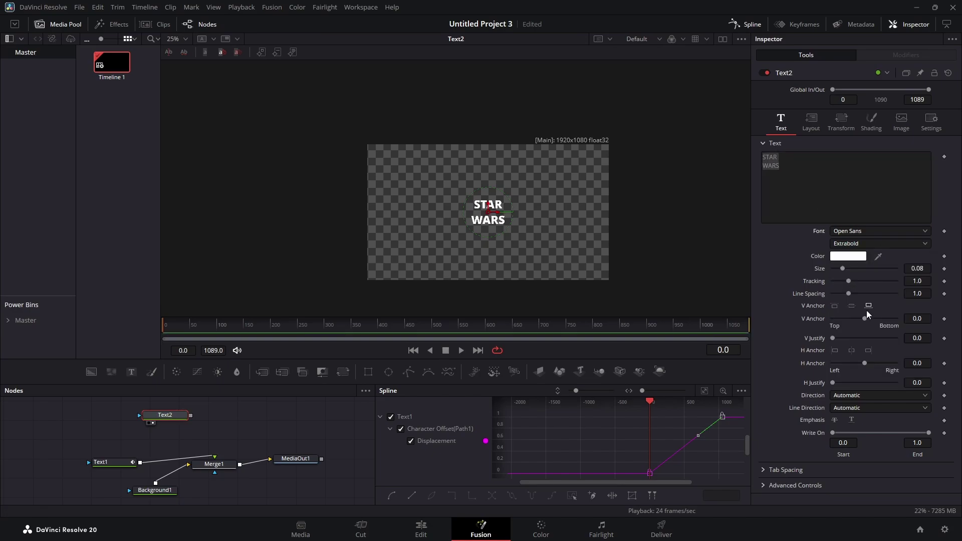
# Change the first line of the title text from "STAR" to "PROMPT".
pyautogui.click(795, 165)
pyautogui.moveTo(788, 157); pyautogui.dragTo(726, 161)
pyautogui.write('PR')
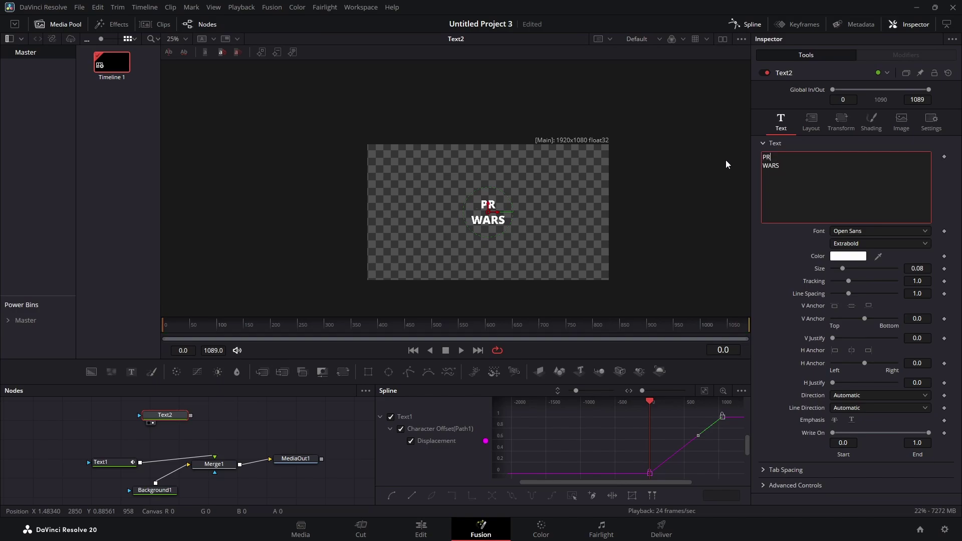
pyautogui.write('OMPT')
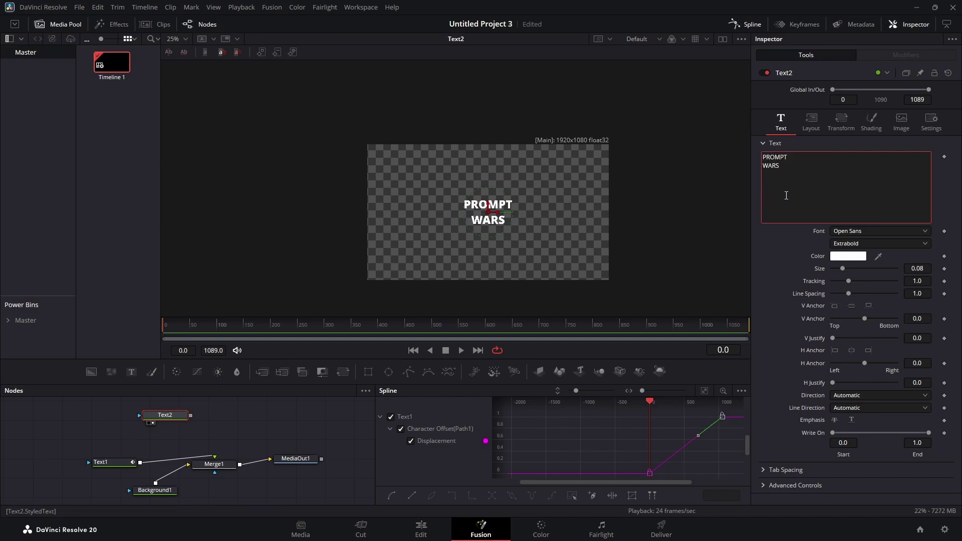
# Enlarge the "PROMPT WARS" title to size 0.2441 and tighten its line spacing to 0.661.
pyautogui.hotkey('ctrl', 'a')
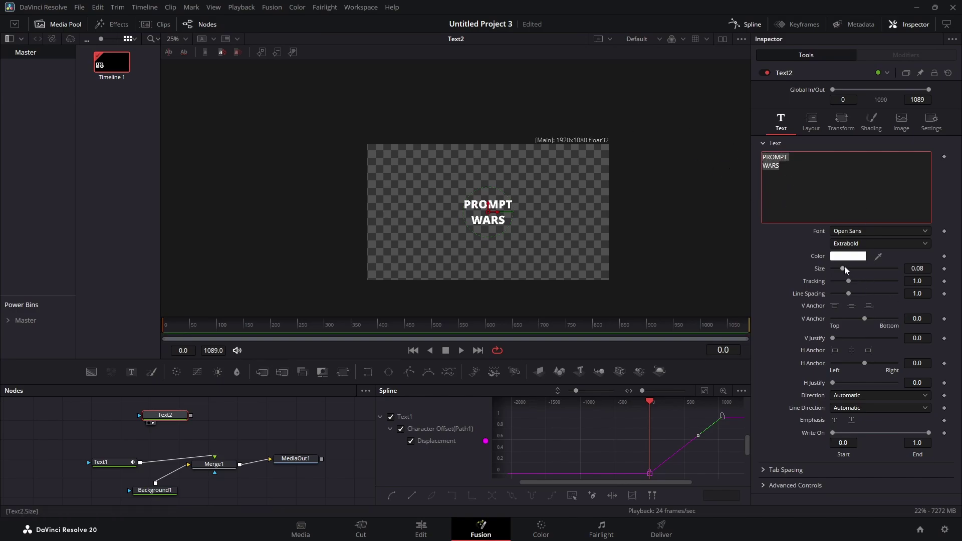
pyautogui.moveTo(845, 269); pyautogui.dragTo(865, 271)
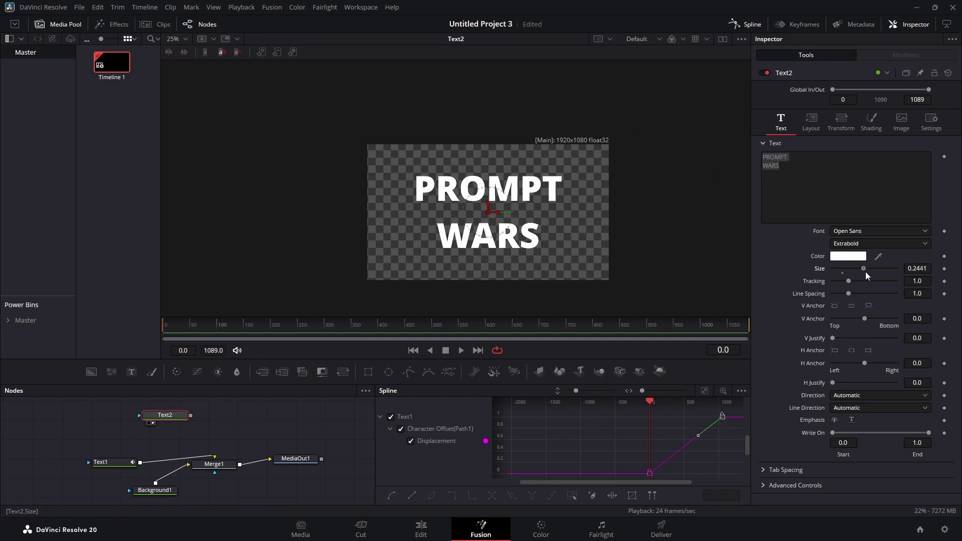
pyautogui.click(916, 294)
pyautogui.moveTo(849, 294); pyautogui.dragTo(844, 295)
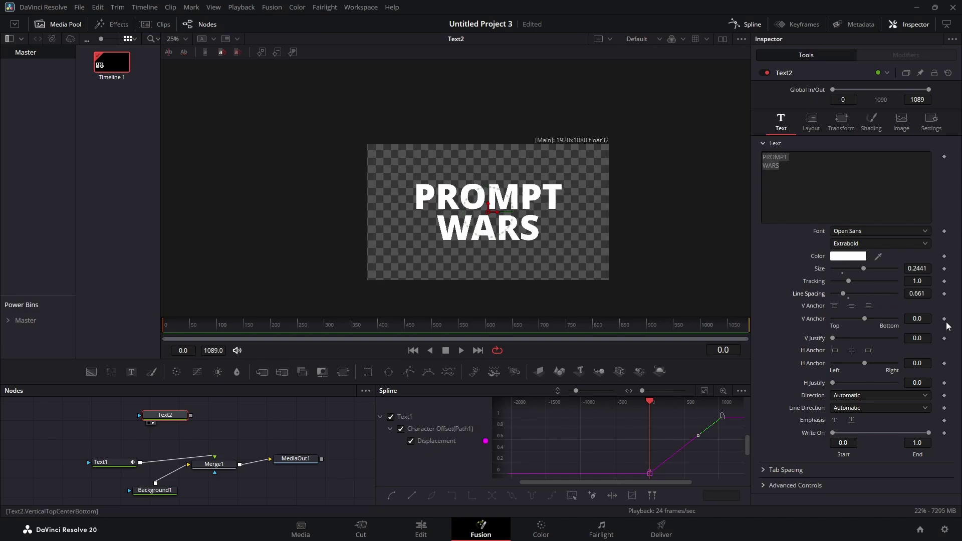
# Set the fill color of the "PROMPT WARS" title to black.
pyautogui.click(848, 256)
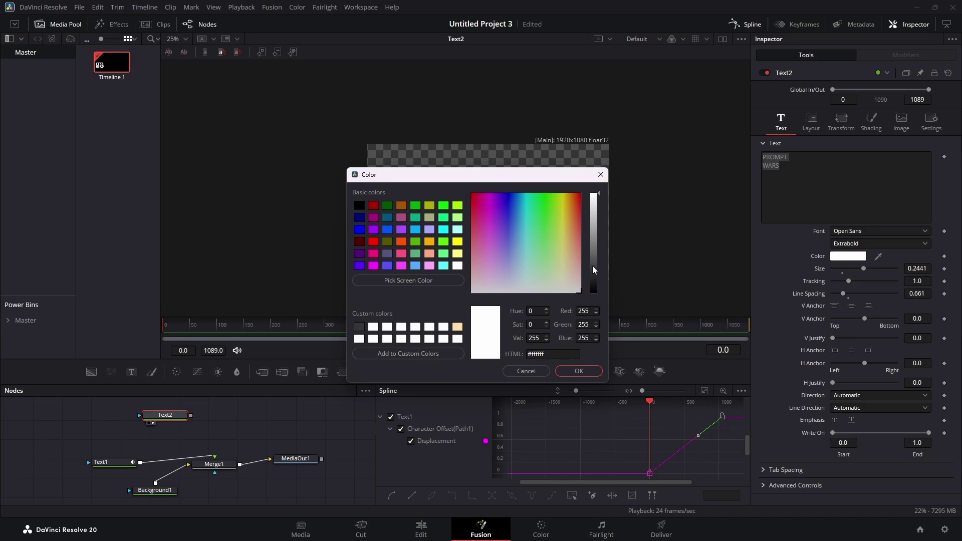
pyautogui.moveTo(594, 270); pyautogui.dragTo(593, 295)
pyautogui.click(579, 371)
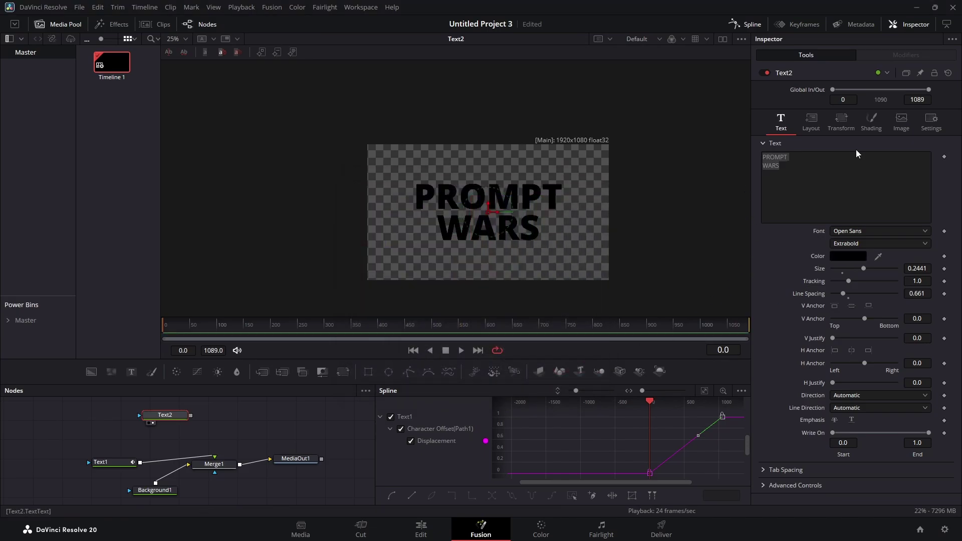
# Enable the title's second shading element, the red outline, and rename it "whatever".
pyautogui.click(876, 122)
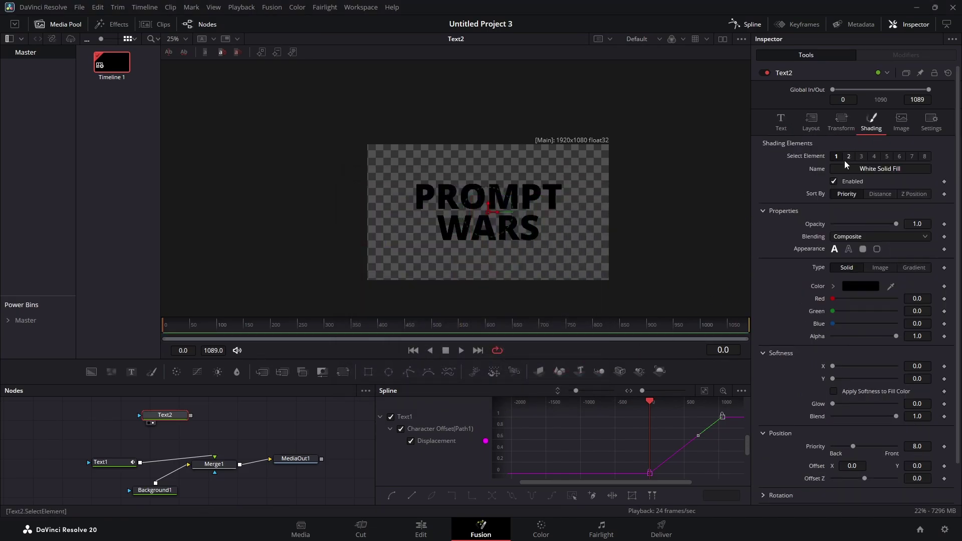
pyautogui.click(834, 181)
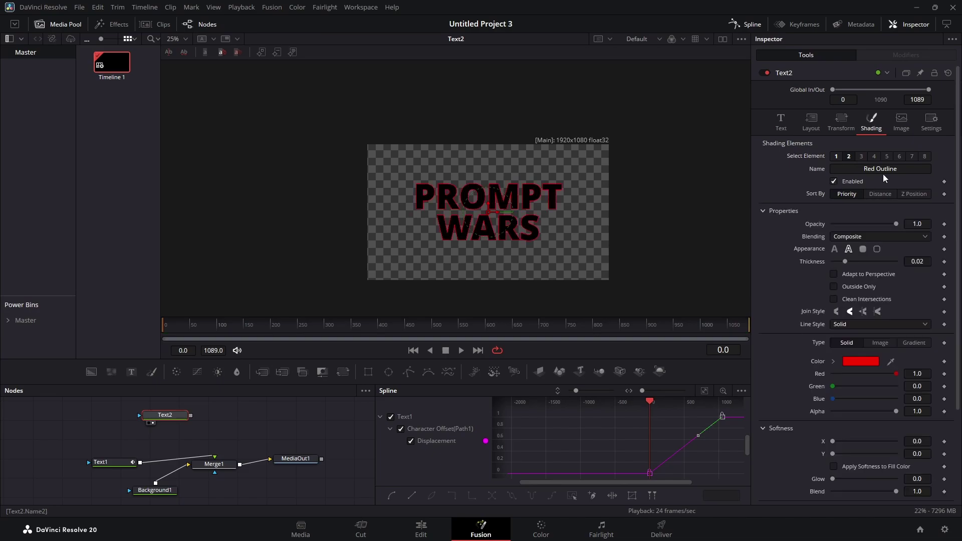
pyautogui.click(875, 169)
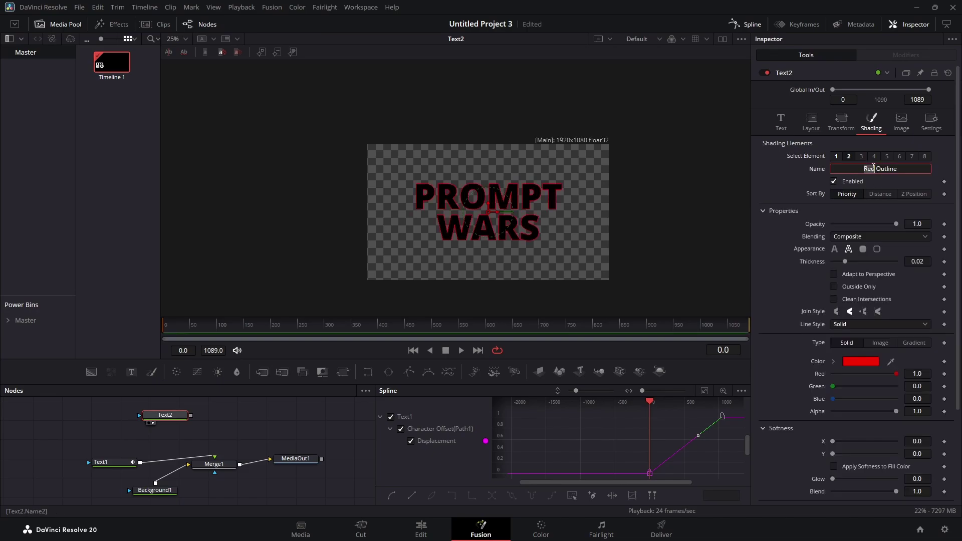
pyautogui.moveTo(908, 171); pyautogui.dragTo(922, 173)
pyautogui.write('w')
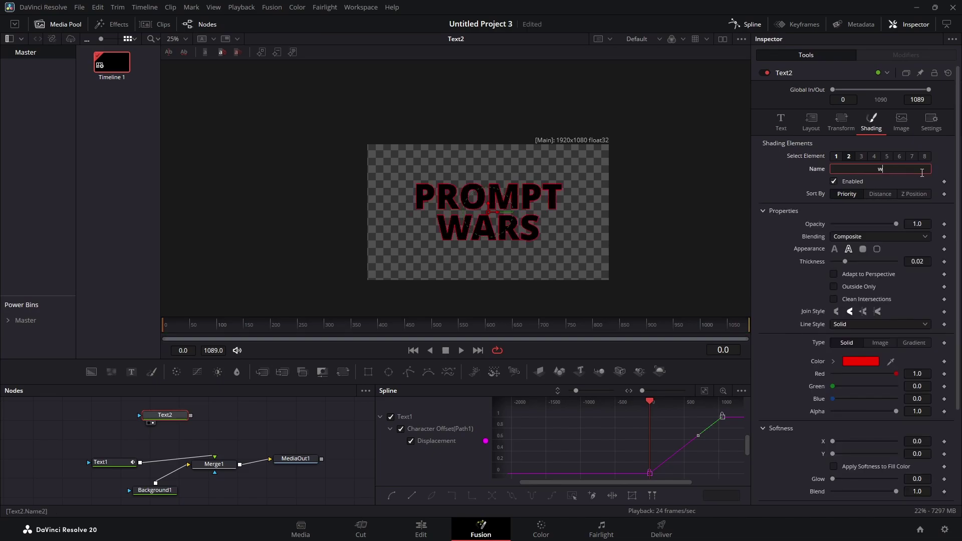
pyautogui.write('hatever')
pyautogui.press('Tab')
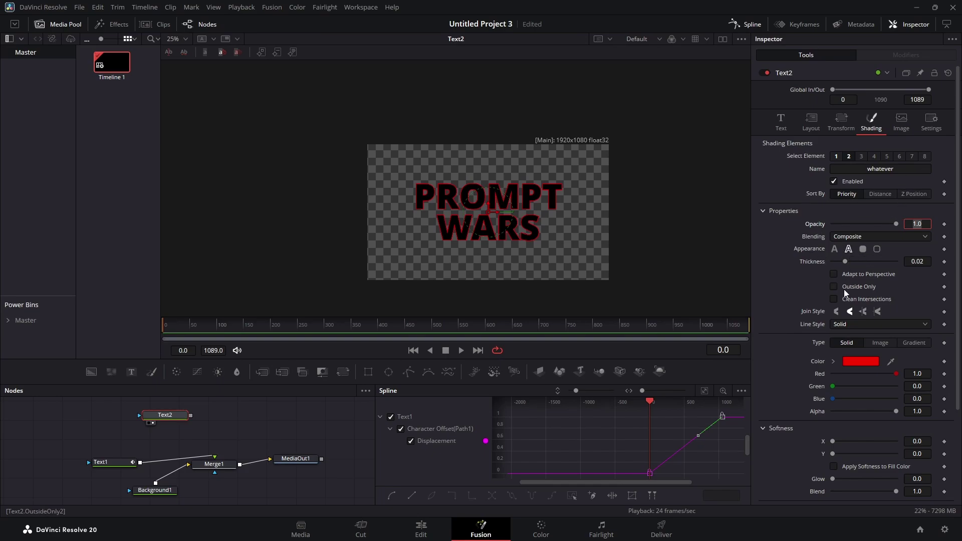
pyautogui.click(860, 360)
pyautogui.moveTo(567, 236); pyautogui.dragTo(570, 195)
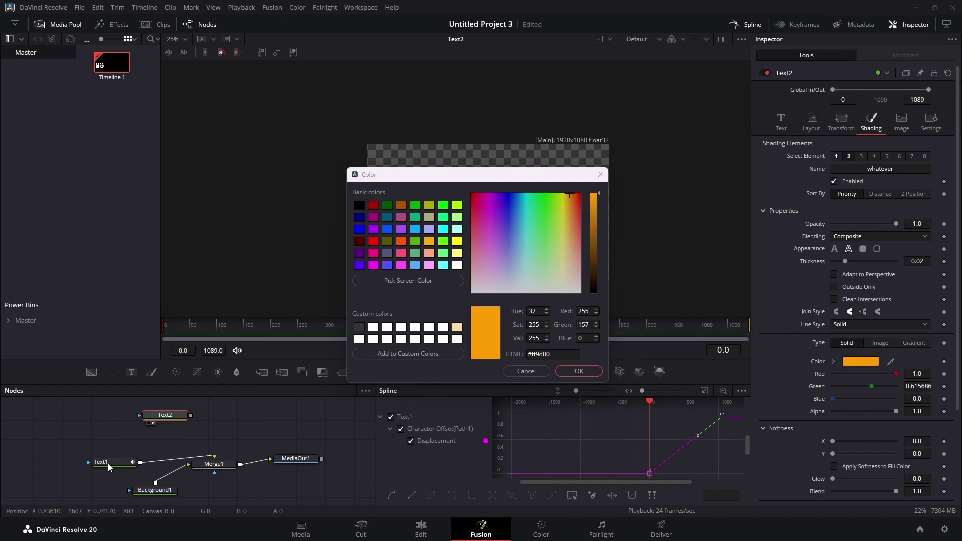
pyautogui.click(533, 370)
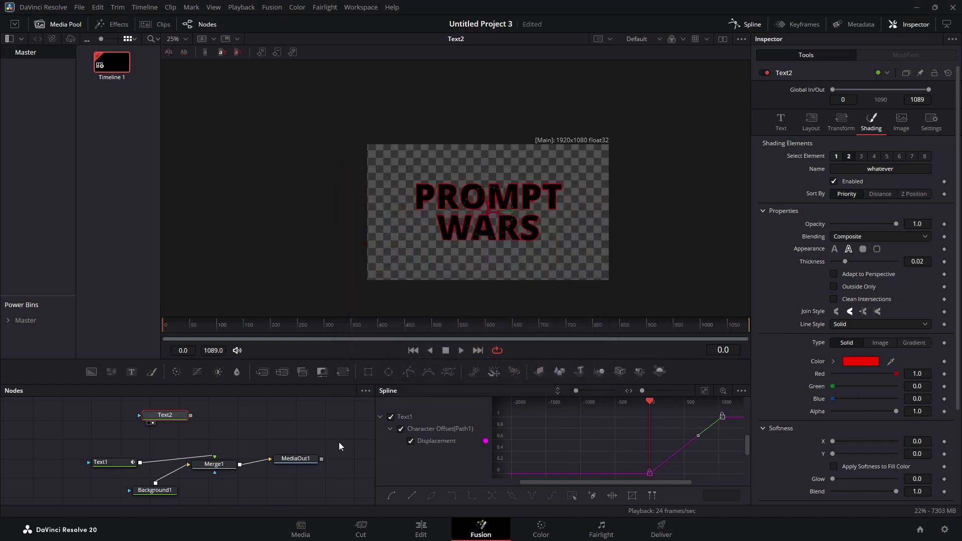
# Copy the HTML color code #ffc800 from the fill of the Text1 crawl.
pyautogui.click(116, 462)
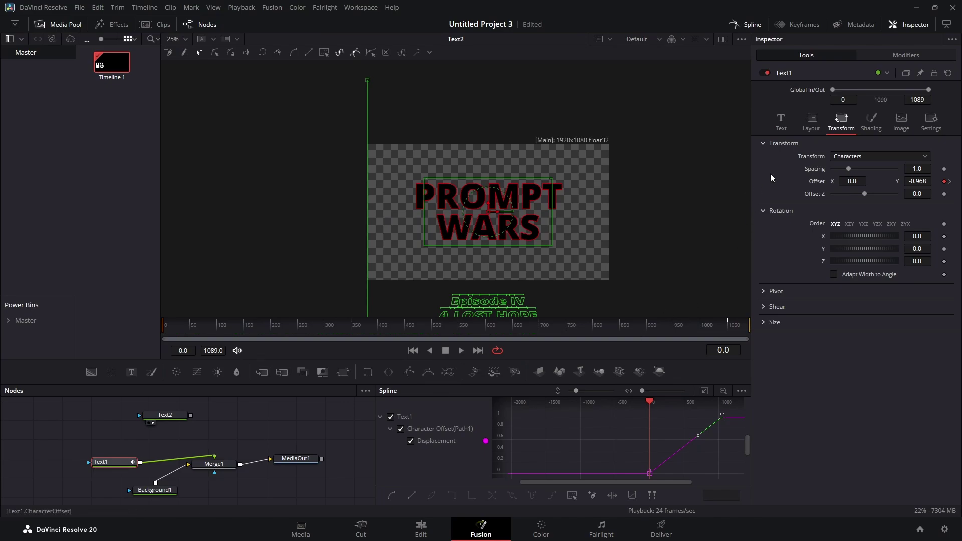
pyautogui.click(872, 122)
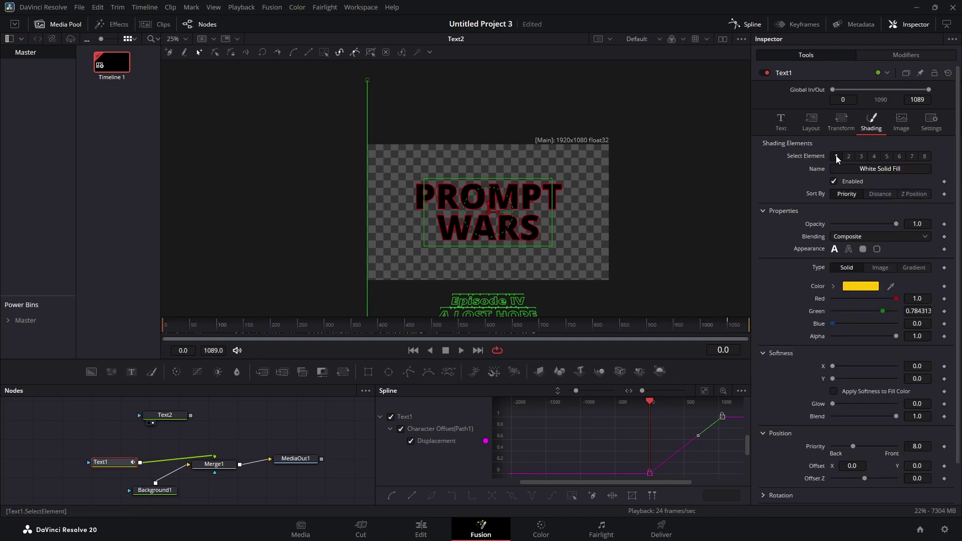
pyautogui.click(862, 287)
pyautogui.moveTo(556, 354); pyautogui.dragTo(499, 354)
pyautogui.hotkey('ctrl', 'c')
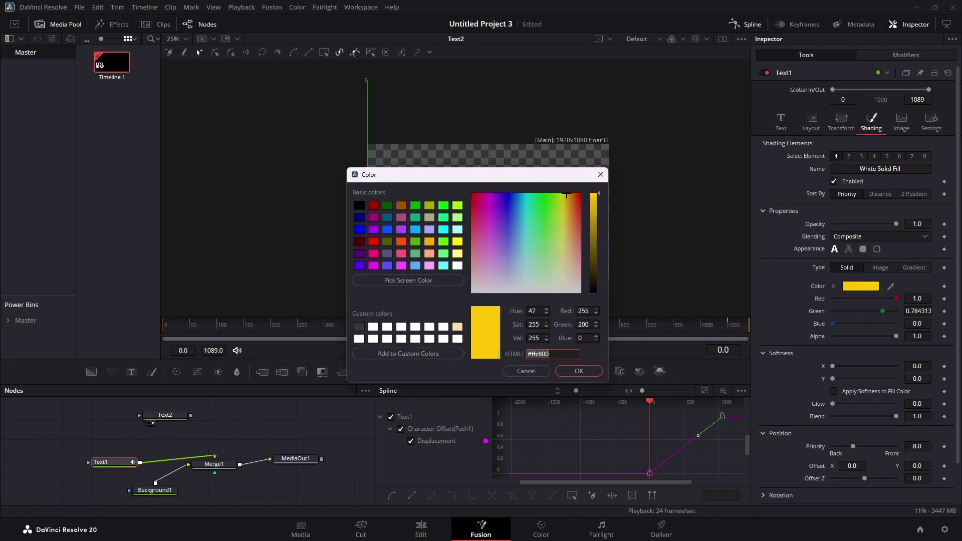
pyautogui.click(580, 372)
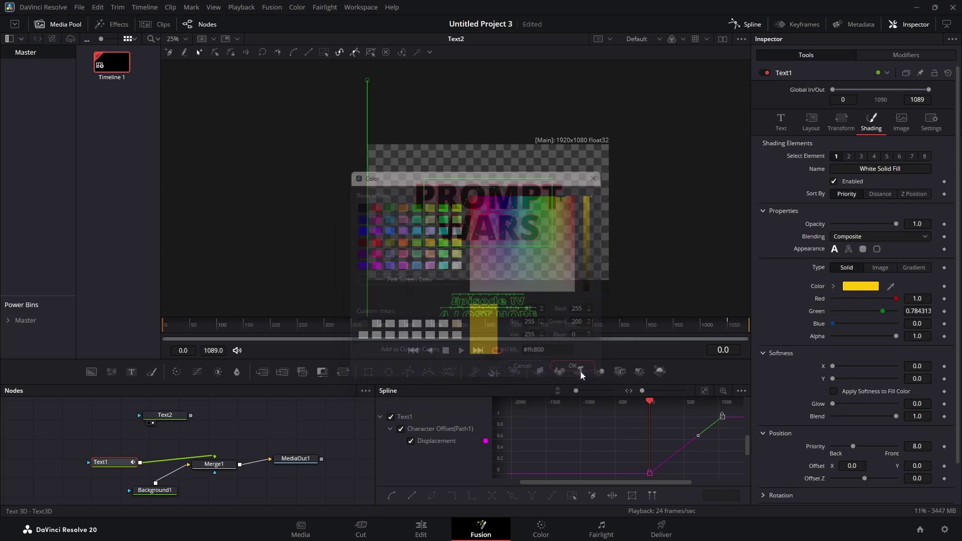
# Paste #ffc800 as the color of the Text2 title's outline and inspect the outlined title up close.
pyautogui.click(165, 415)
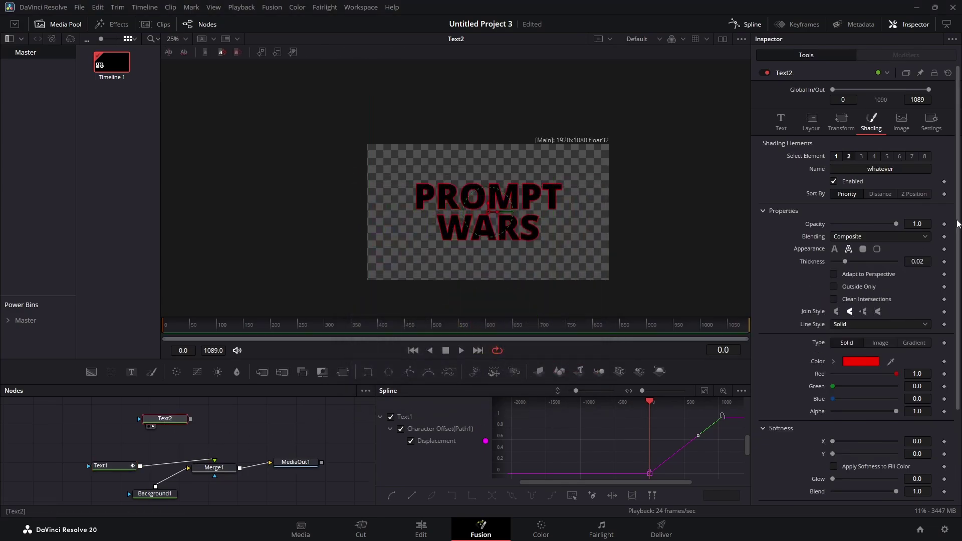
pyautogui.click(859, 362)
pyautogui.click(548, 357)
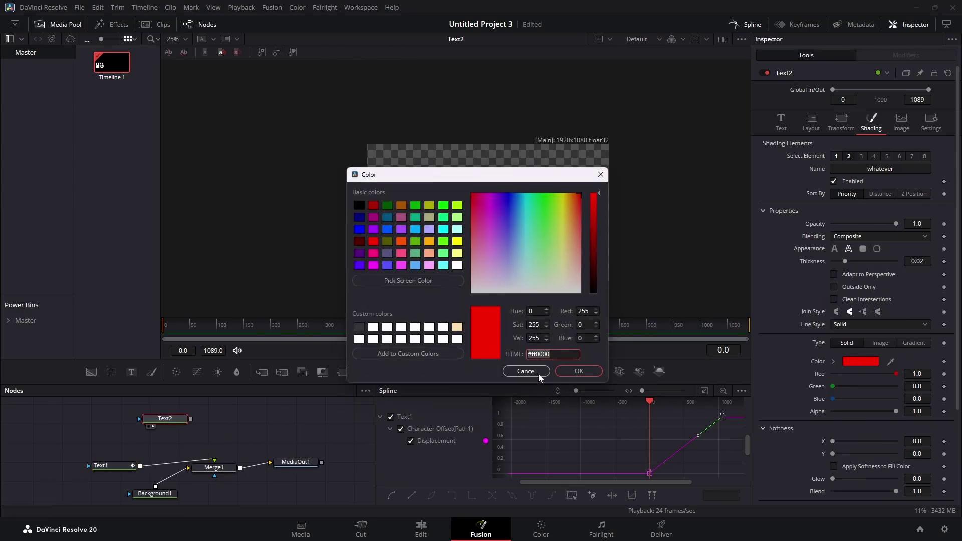
pyautogui.hotkey('ctrl', 'v')
pyautogui.click(578, 371)
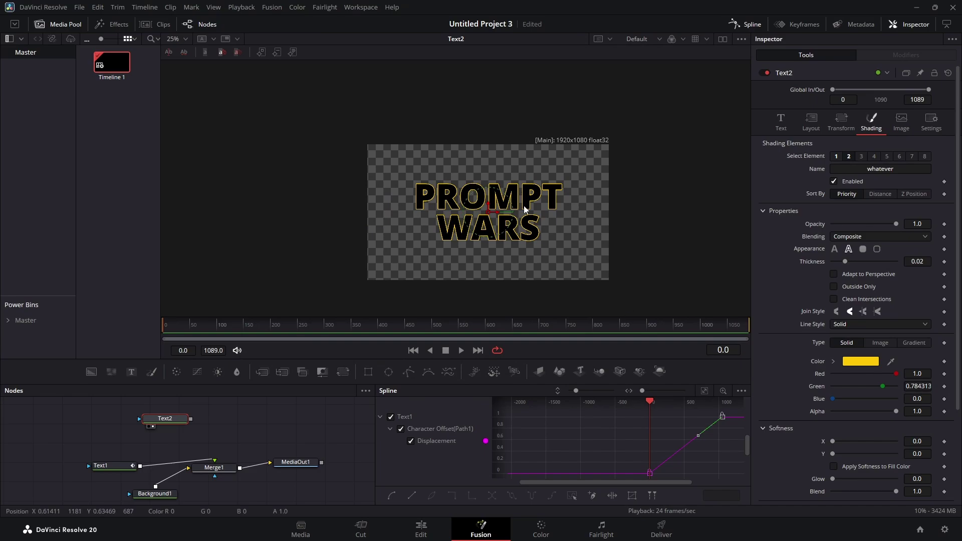
pyautogui.scroll(5, 530, 216)
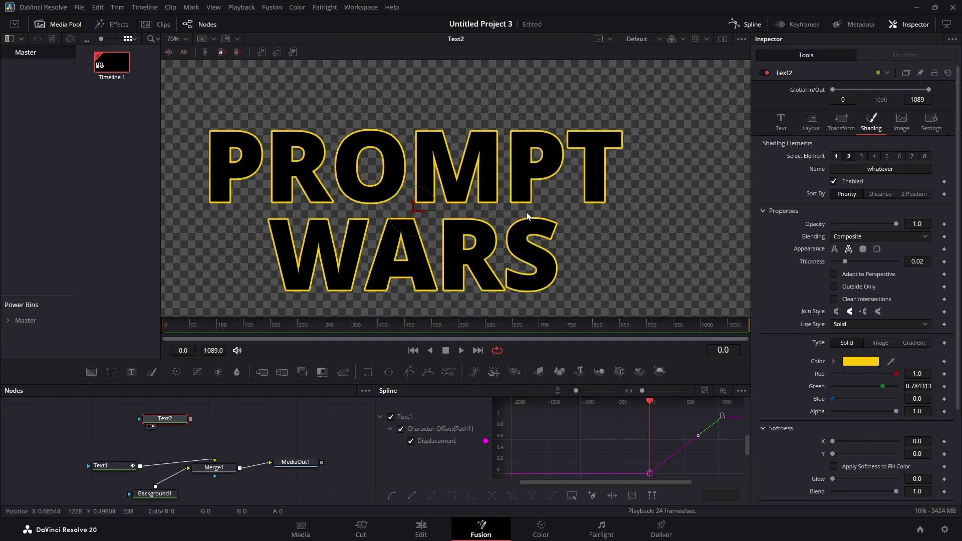
pyautogui.scroll(-3, 526, 212)
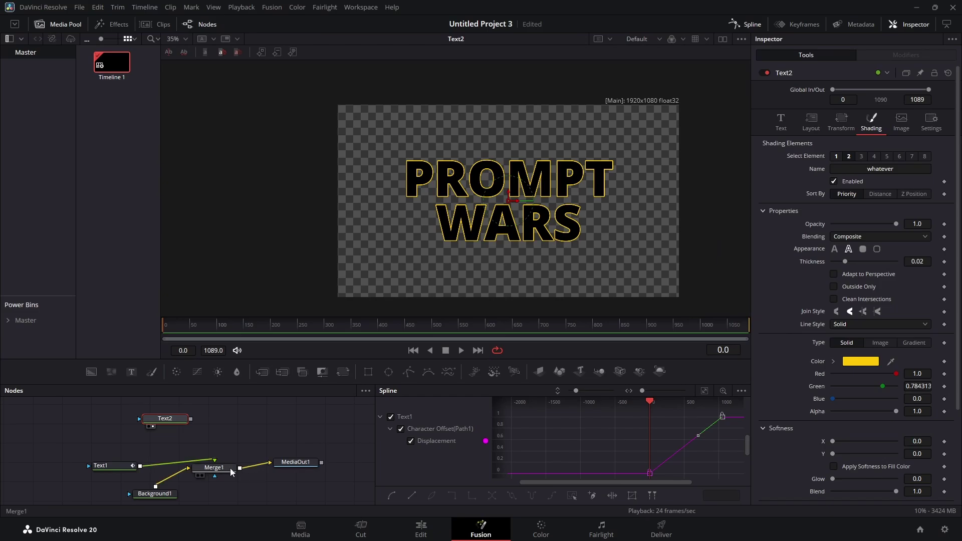
# Merge the Text2 title over Merge1 with a new Merge node feeding MediaOut1, and show MediaOut1 in the viewer.
pyautogui.moveTo(234, 470); pyautogui.dragTo(253, 433)
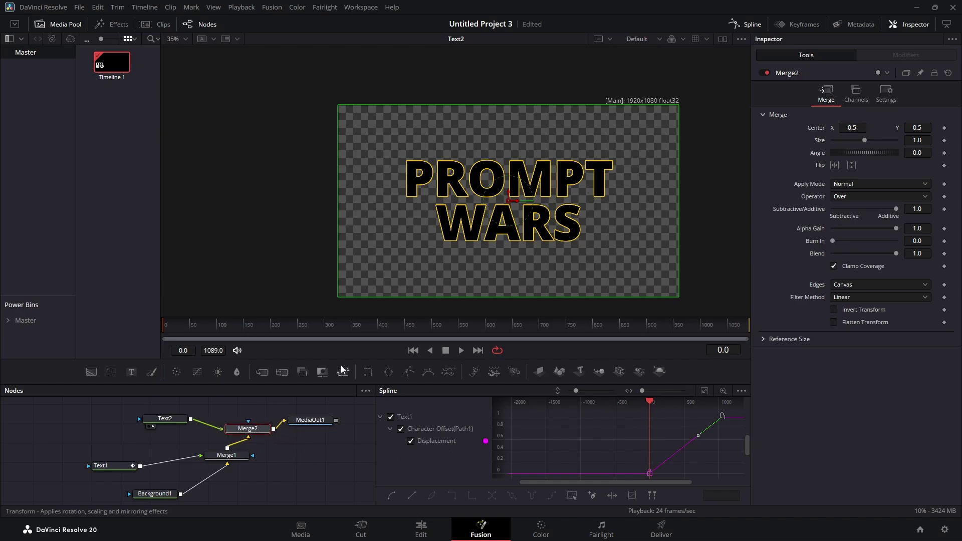
pyautogui.press('space')
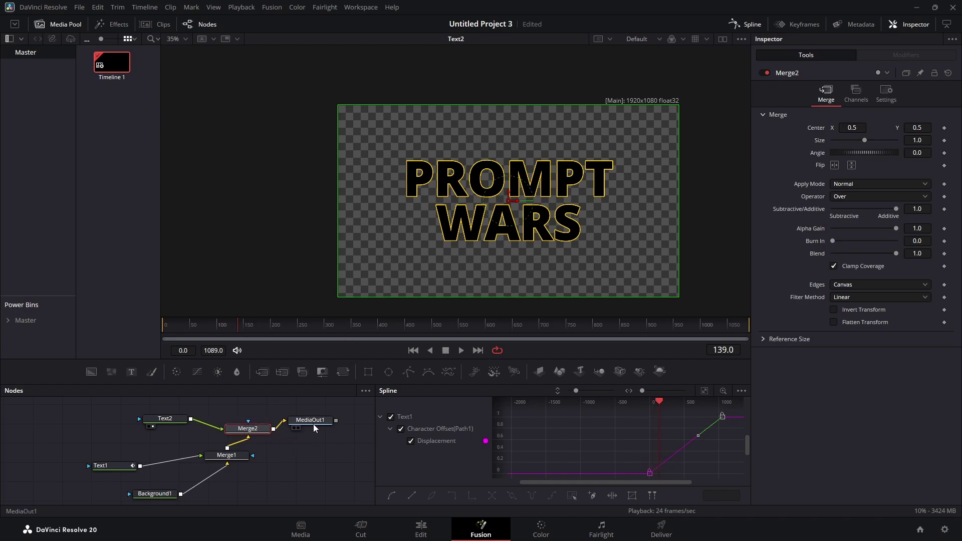
pyautogui.click(296, 430)
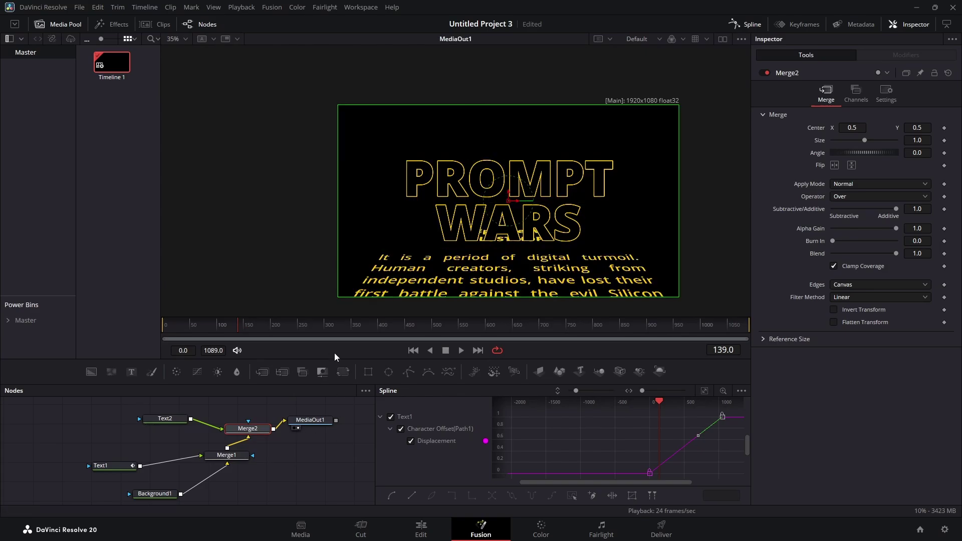
# Set the title's layout Center Z to -1.09 at frame 0 and keyframe it there.
pyautogui.click(209, 324)
pyautogui.moveTo(209, 323); pyautogui.dragTo(120, 342)
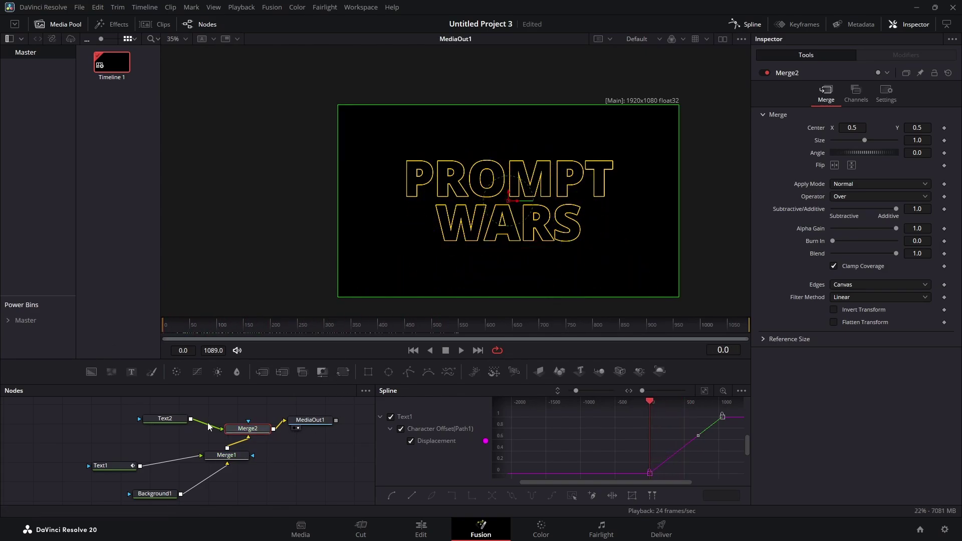
pyautogui.click(161, 419)
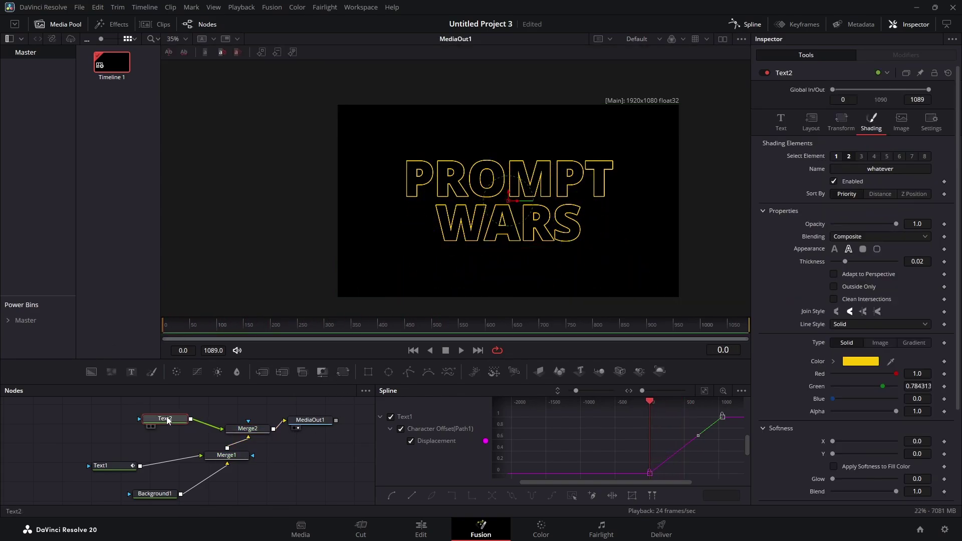
pyautogui.click(842, 123)
pyautogui.click(813, 124)
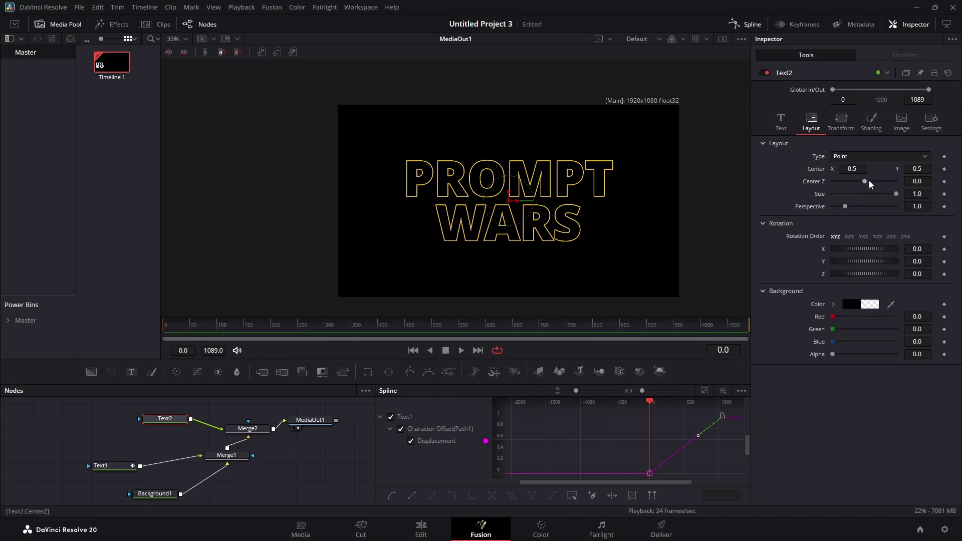
pyautogui.moveTo(868, 180)
pyautogui.mouseDown()
pyautogui.moveTo(883, 184)
pyautogui.moveTo(846, 185)
pyautogui.moveTo(860, 185)
pyautogui.mouseUp()
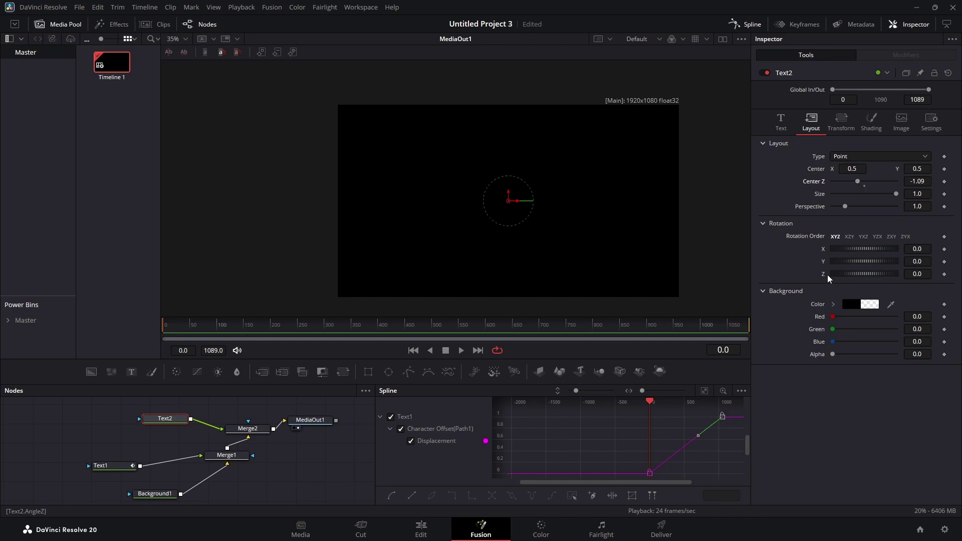
pyautogui.click(944, 181)
# Add a second Center Z keyframe for the title at frame 126 with the value 5.0.
pyautogui.moveTo(197, 328); pyautogui.dragTo(231, 334)
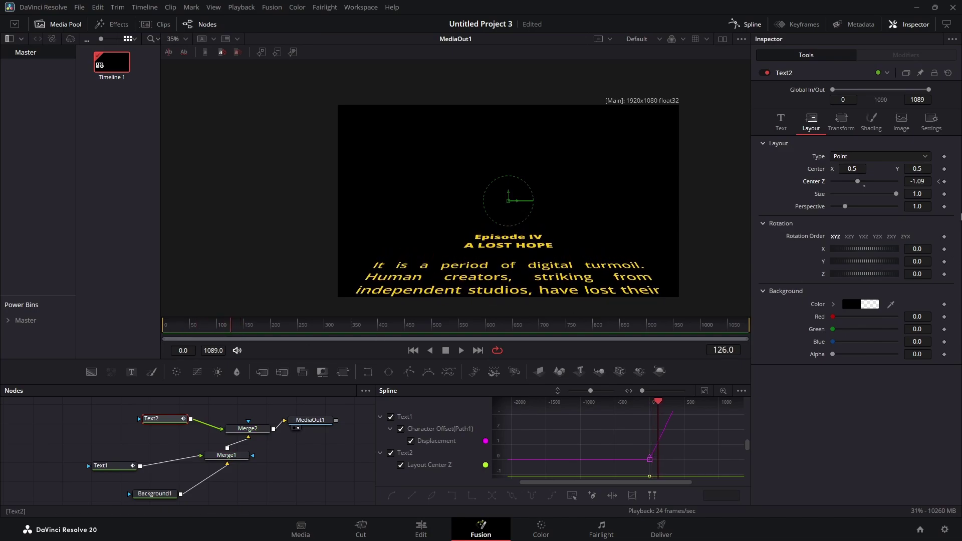
pyautogui.moveTo(917, 182); pyautogui.dragTo(961, 181)
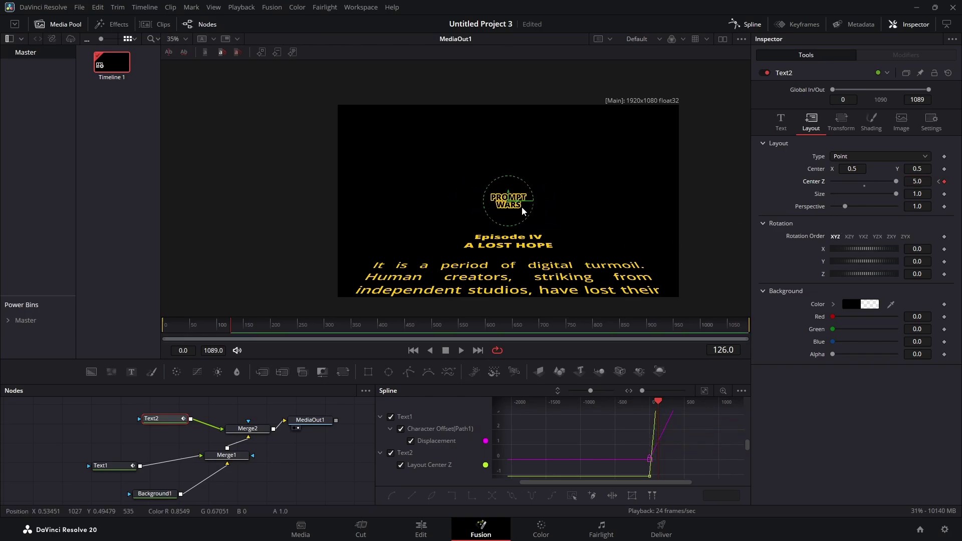
# Make the thickness of the title's yellow outline adapt to perspective and check the receded title at frame 126.
pyautogui.scroll(5, 521, 208)
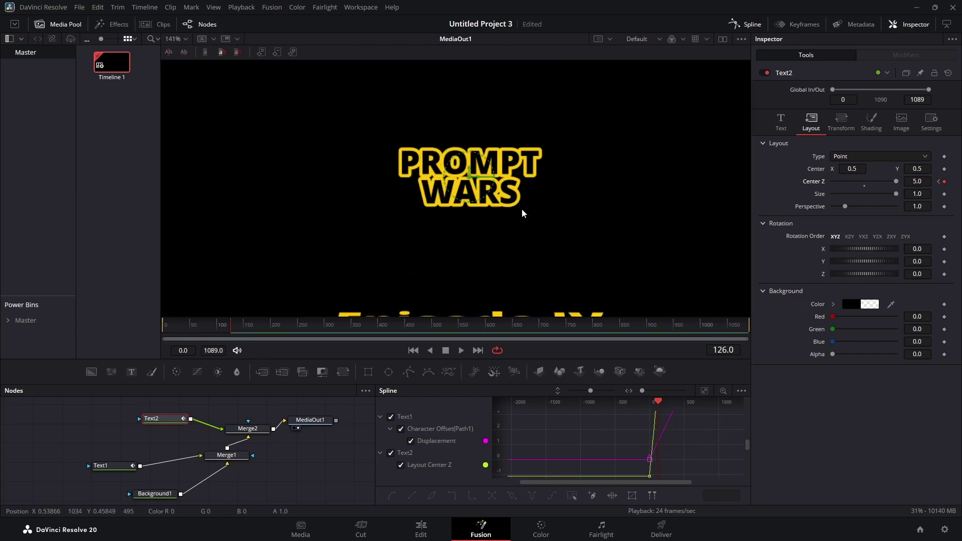
pyautogui.click(872, 119)
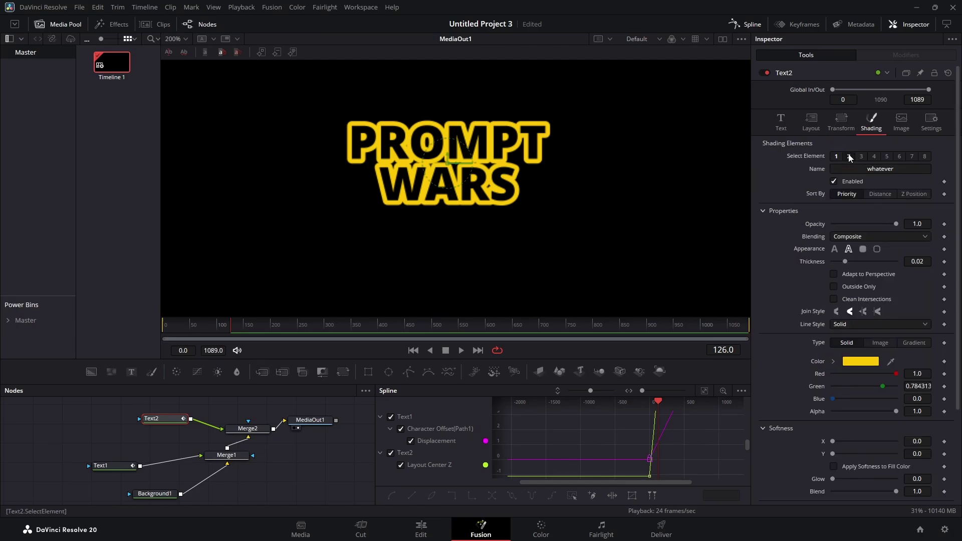
pyautogui.click(856, 274)
pyautogui.scroll(-2, 550, 193)
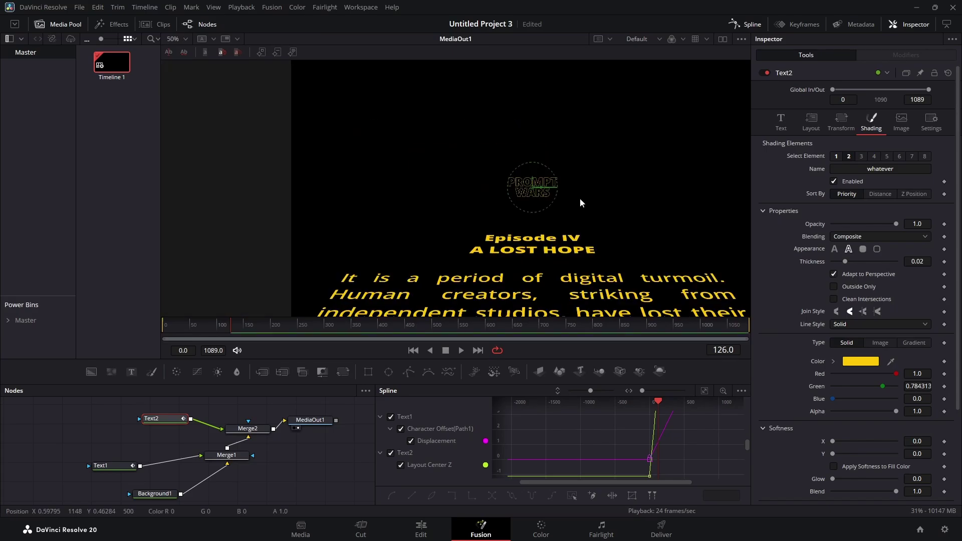
# Enable keyframing on Merge2's Blend at frame 126 and set it to 0.0 there.
pyautogui.hscroll(3, 582, 196)
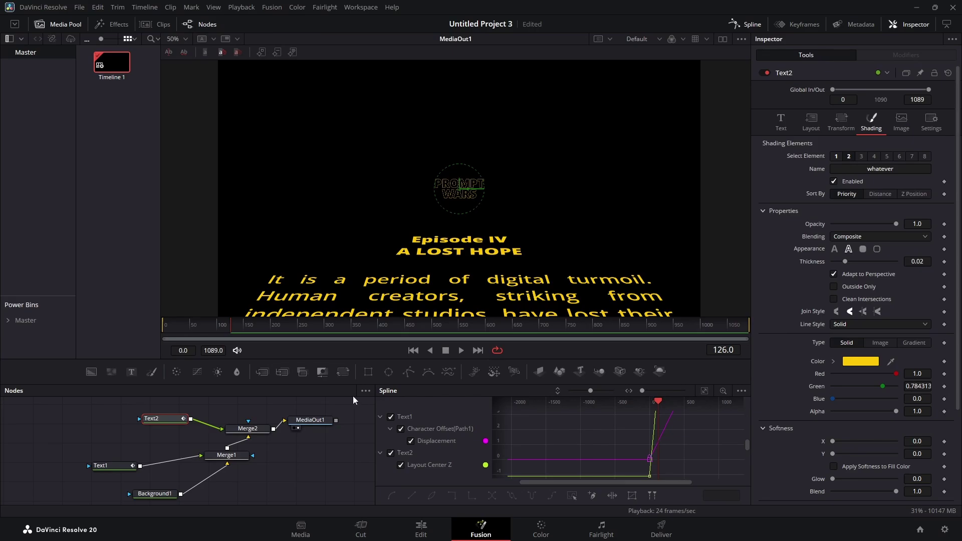
pyautogui.moveTo(224, 325)
pyautogui.mouseDown()
pyautogui.moveTo(155, 327)
pyautogui.moveTo(231, 333)
pyautogui.mouseUp()
pyautogui.click(260, 432)
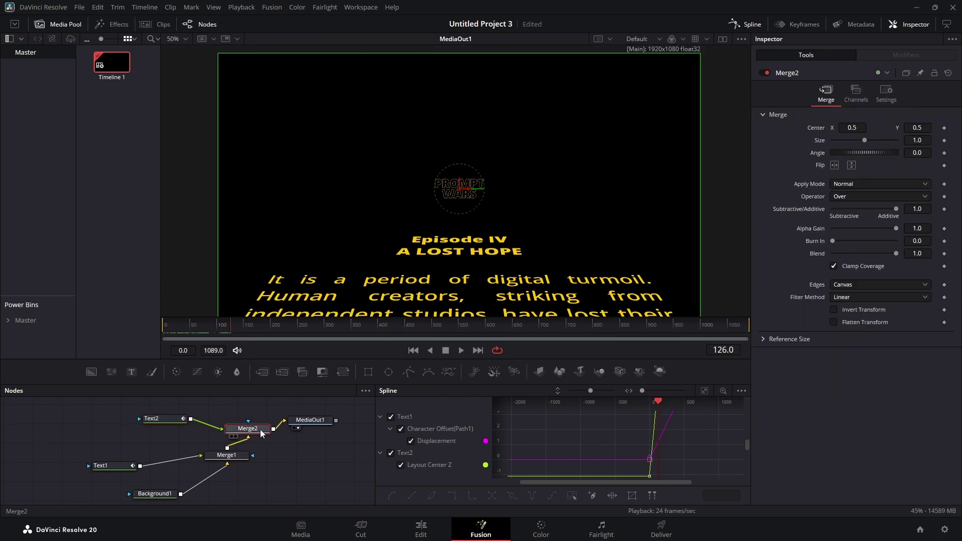
pyautogui.moveTo(244, 432); pyautogui.dragTo(241, 423)
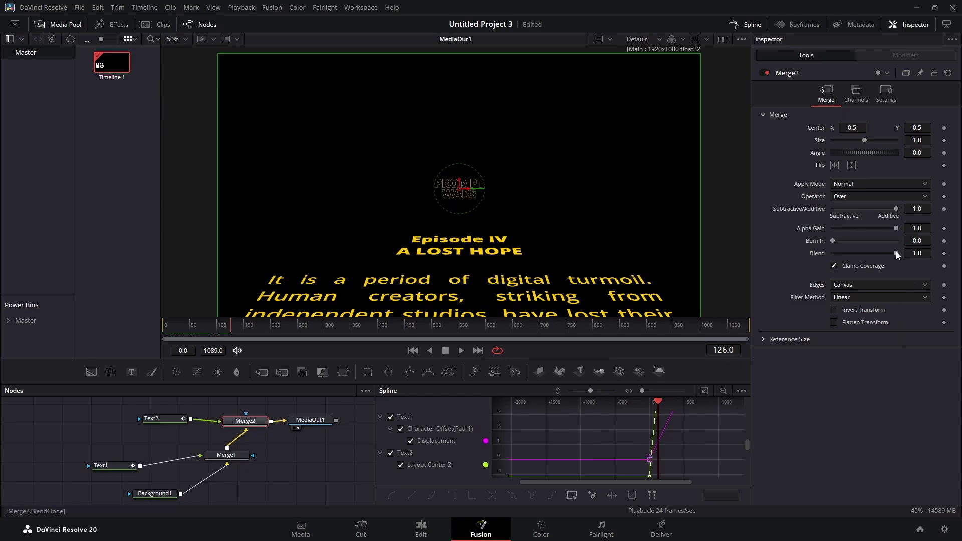
pyautogui.moveTo(896, 254); pyautogui.dragTo(940, 278)
pyautogui.click(945, 254)
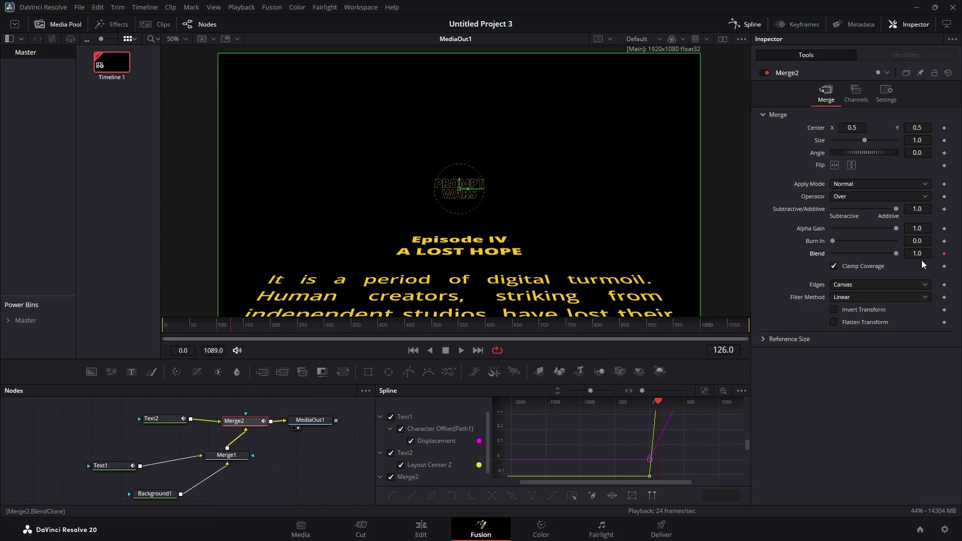
pyautogui.moveTo(896, 254); pyautogui.dragTo(765, 260)
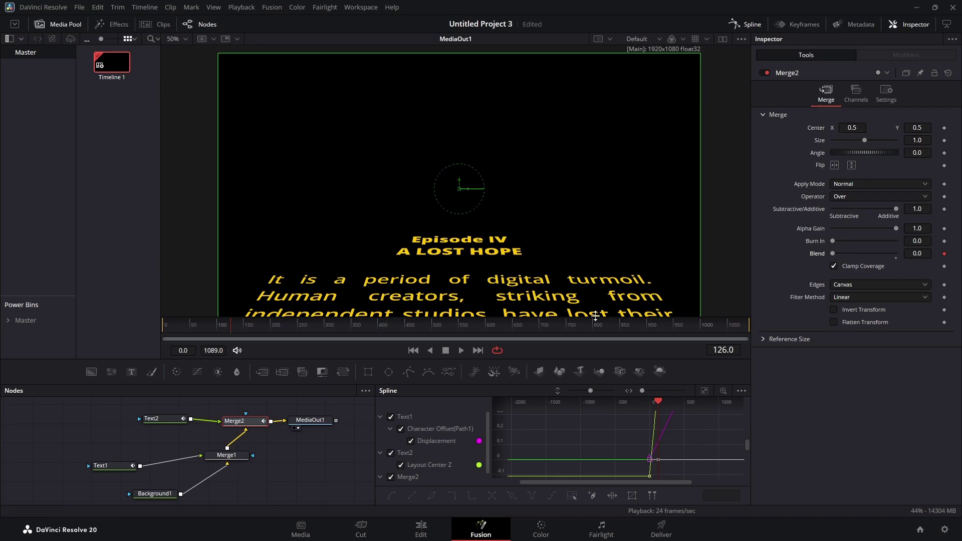
# Set Merge2's Blend to 1.0 at frame 88 and scrub through the title's fade-out.
pyautogui.moveTo(229, 330); pyautogui.dragTo(212, 329)
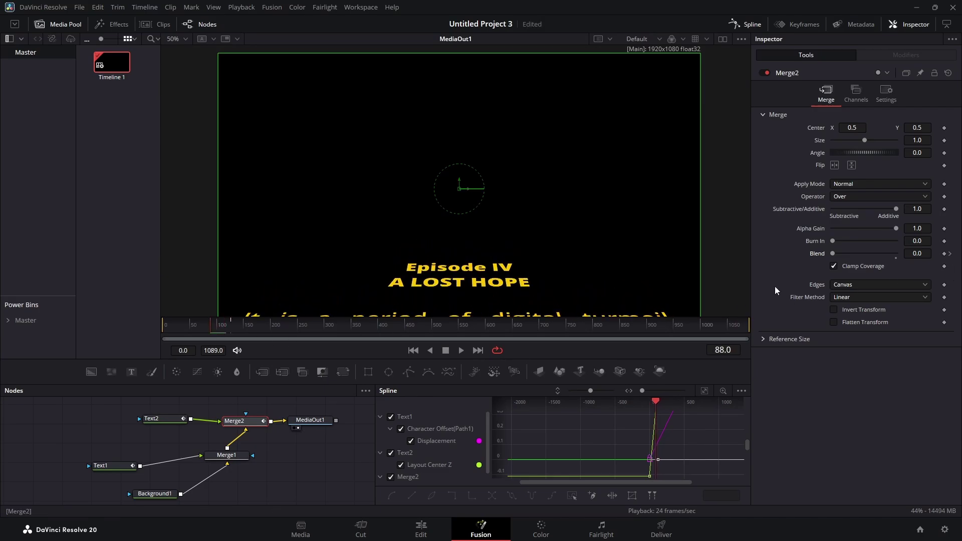
pyautogui.moveTo(831, 255); pyautogui.dragTo(904, 254)
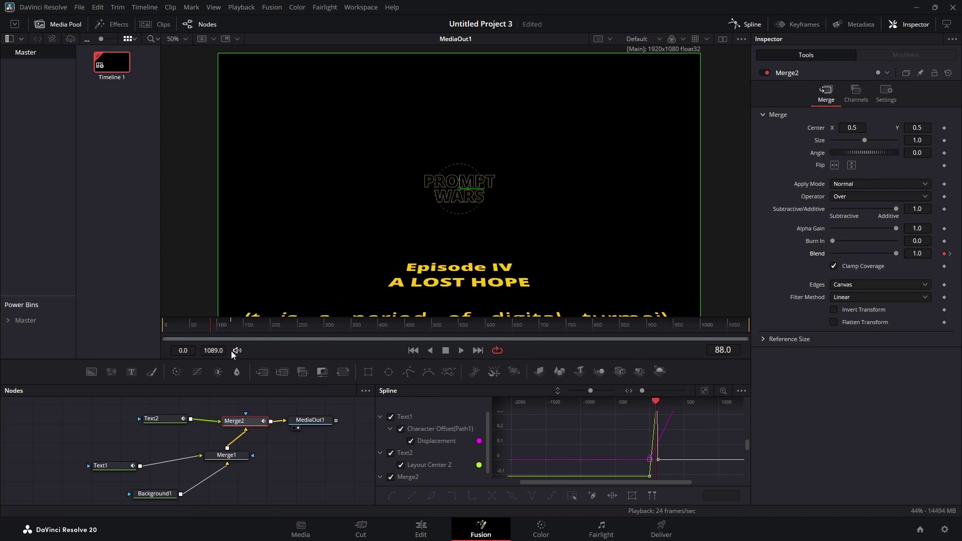
pyautogui.moveTo(211, 329); pyautogui.dragTo(239, 341)
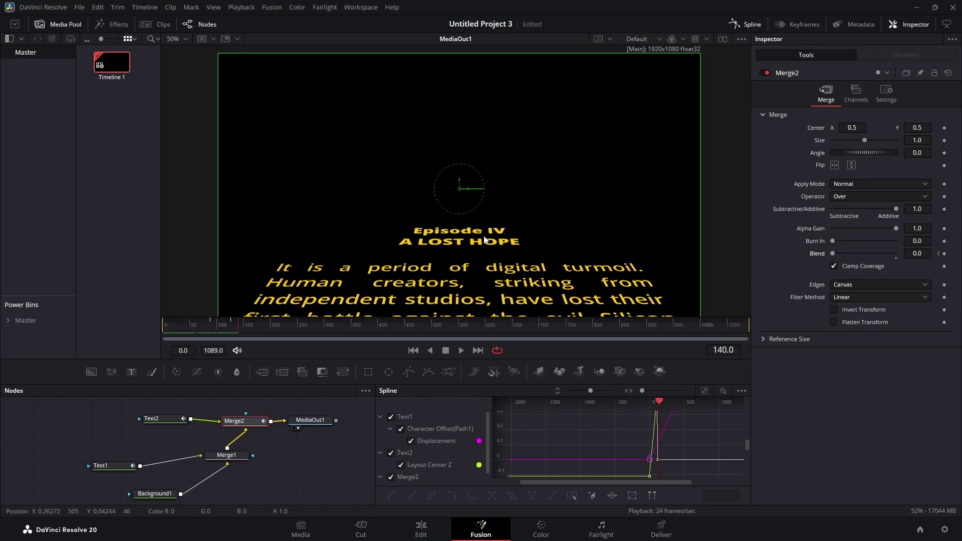
pyautogui.scroll(-2, 537, 182)
pyautogui.scroll(1, 538, 187)
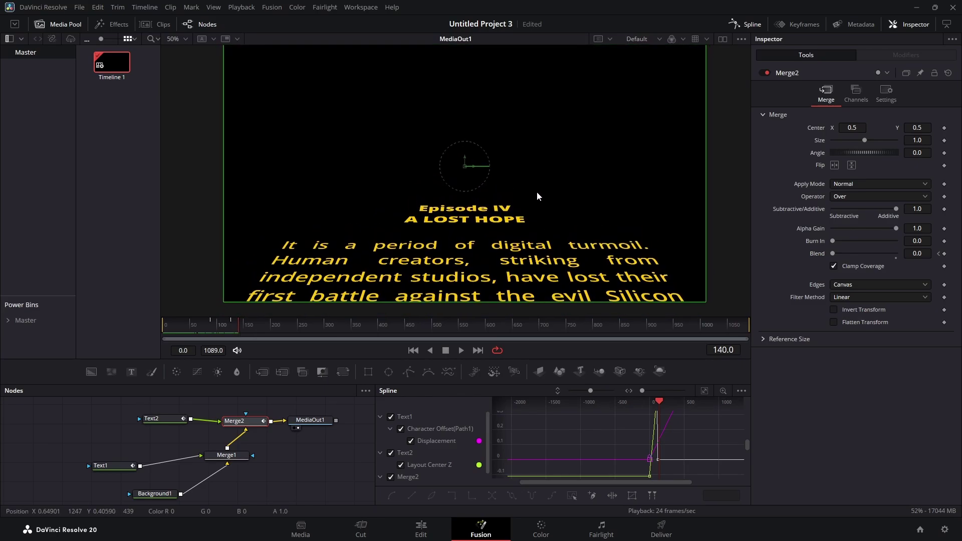
# Rename the Text1 node as crawl and the Text2 node as logo.
pyautogui.click(111, 468)
pyautogui.press('F2')
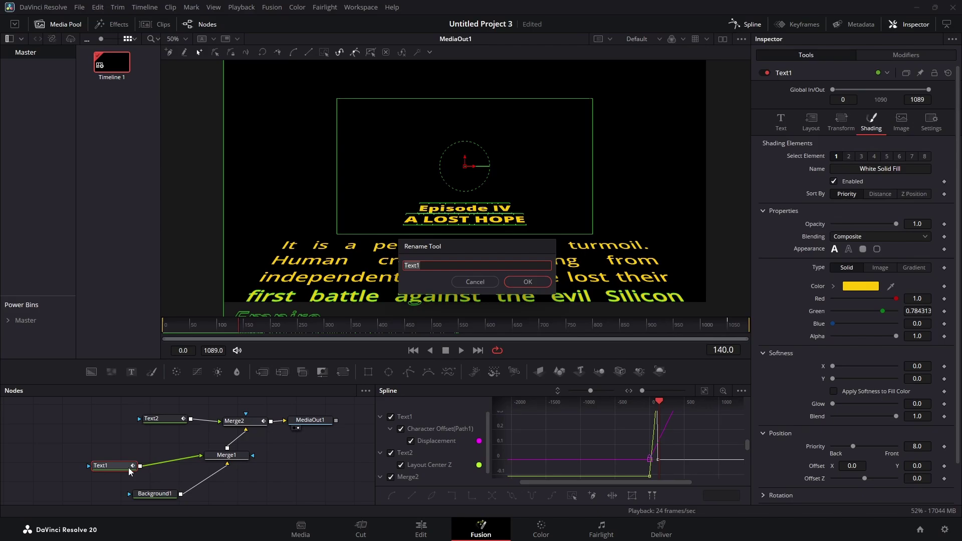
pyautogui.write('crawl')
pyautogui.press('Return')
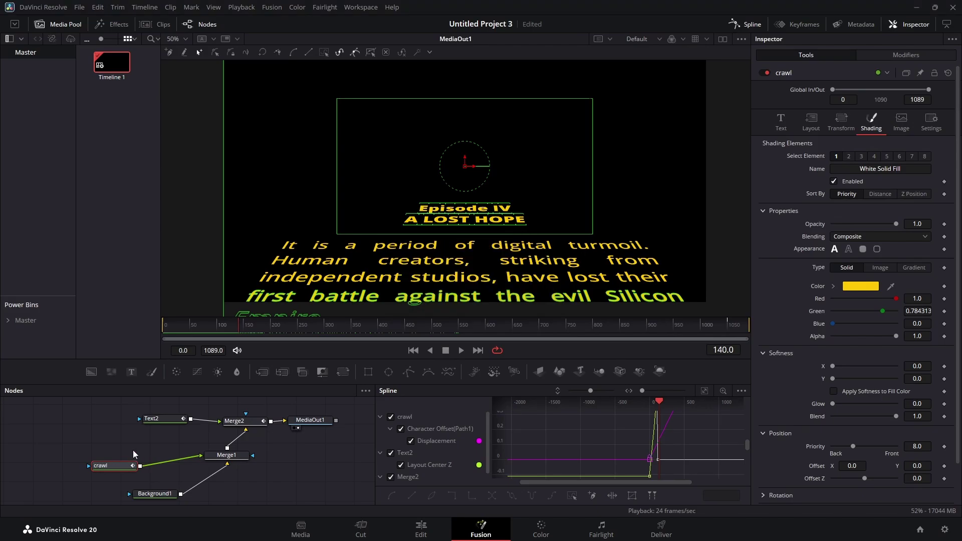
pyautogui.click(155, 419)
pyautogui.press('F2')
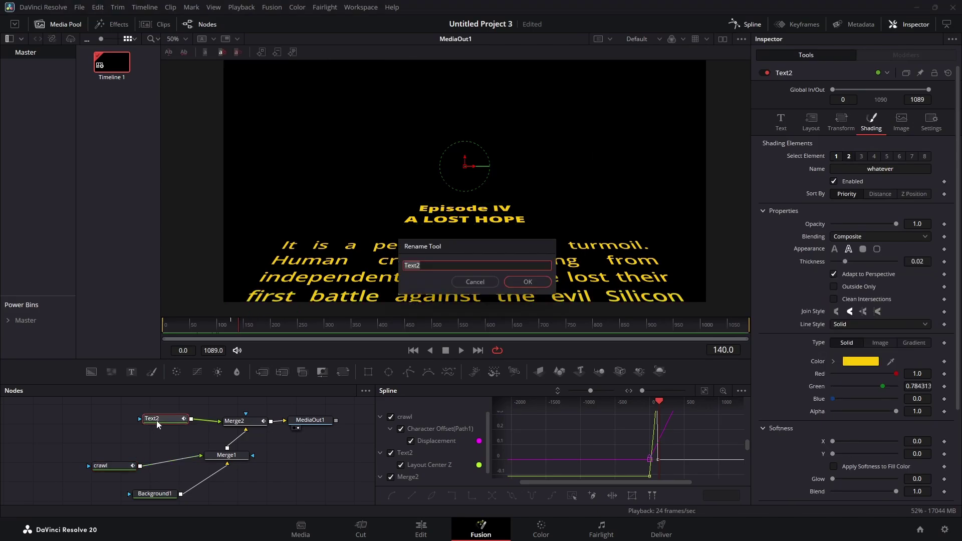
pyautogui.write('logo')
pyautogui.press('Return')
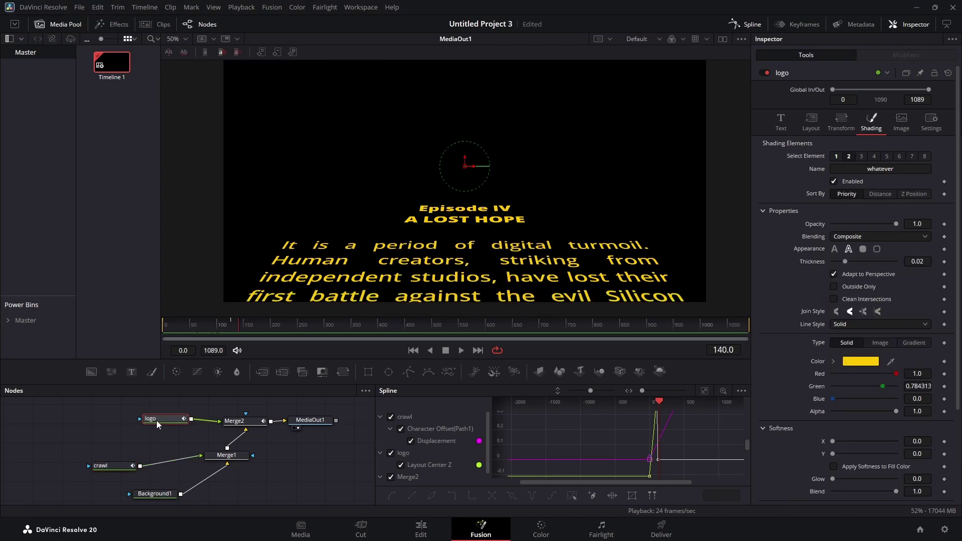
# Show only the crawl's Displacement curve in the Spline editor, collapse logo and Merge2, and fit the curve to the view.
pyautogui.click(109, 467)
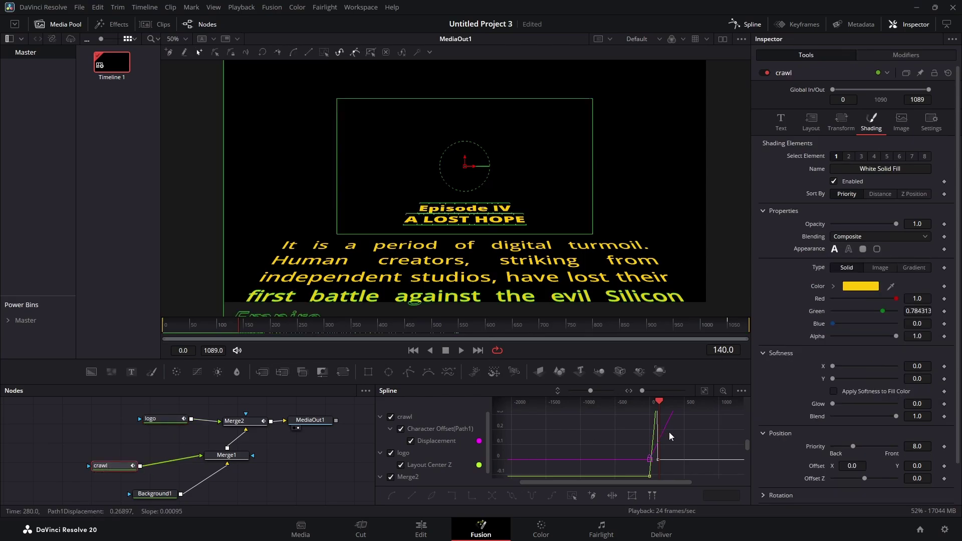
pyautogui.click(394, 465)
pyautogui.click(391, 453)
pyautogui.click(391, 477)
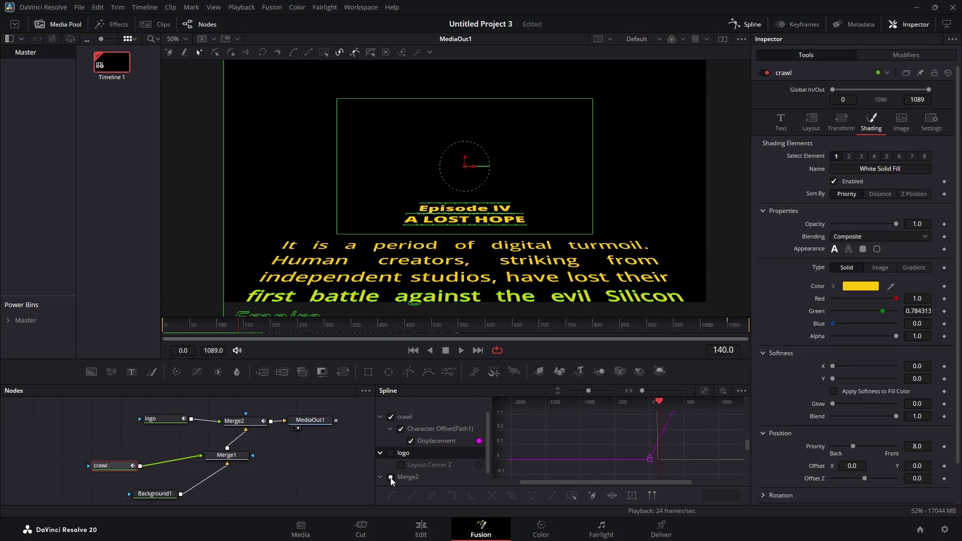
pyautogui.click(380, 454)
pyautogui.click(380, 466)
pyautogui.click(409, 418)
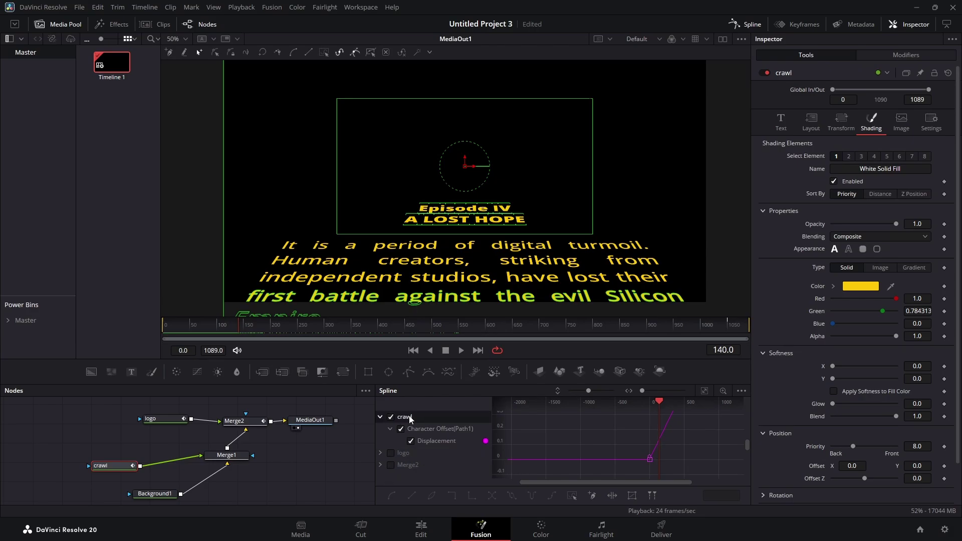
pyautogui.click(435, 441)
pyautogui.click(703, 389)
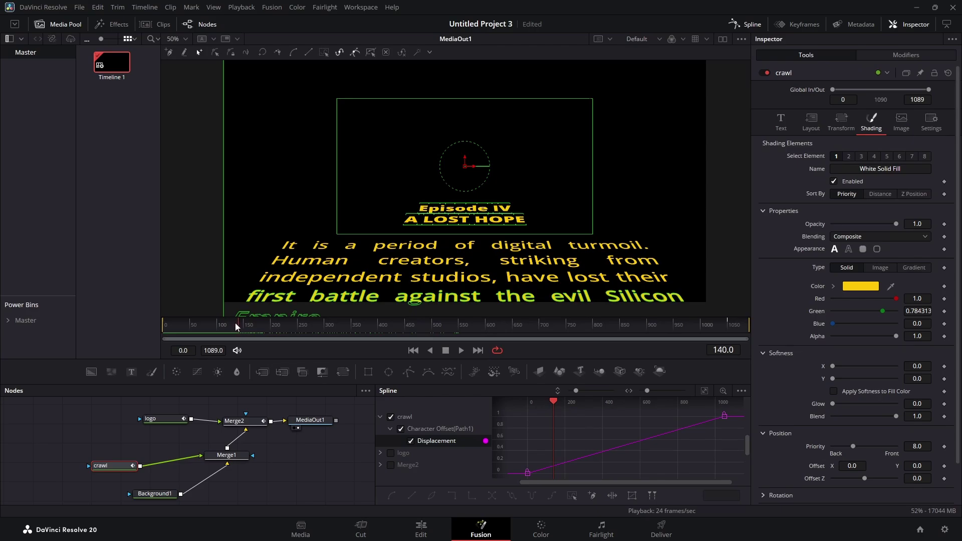
# Move the crawl's first Displacement keyframe to frame 120 and play the opening to check when the crawl starts.
pyautogui.moveTo(235, 323); pyautogui.dragTo(227, 326)
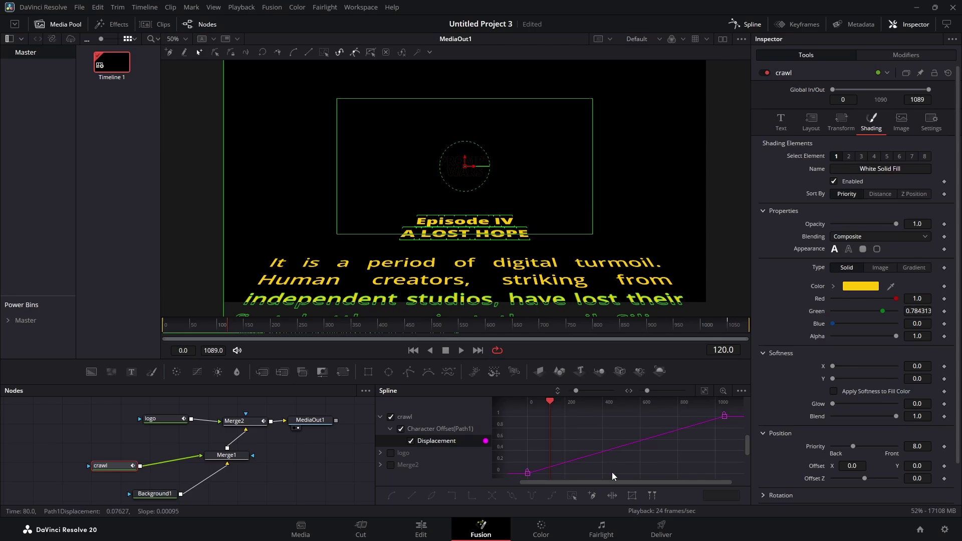
pyautogui.click(593, 454)
pyautogui.moveTo(376, 441); pyautogui.dragTo(235, 441)
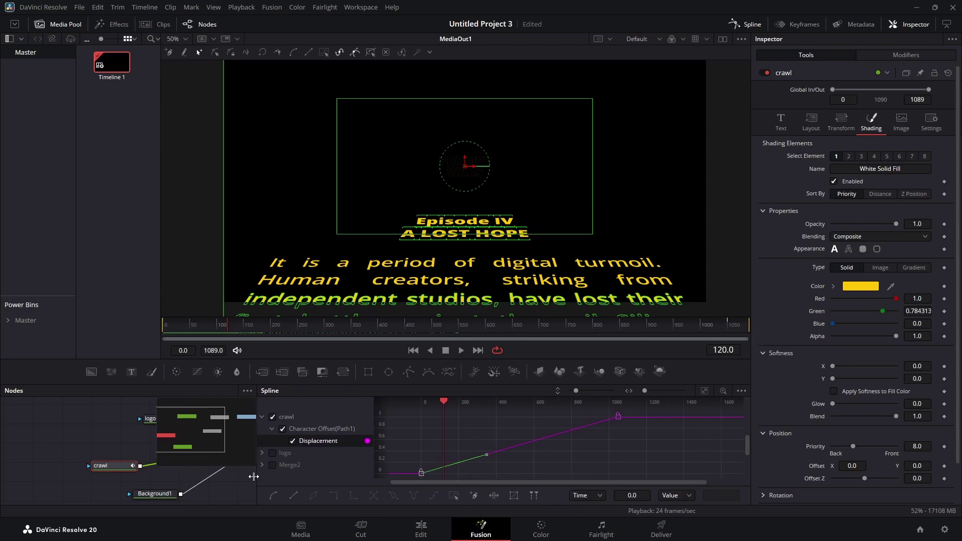
pyautogui.click(632, 494)
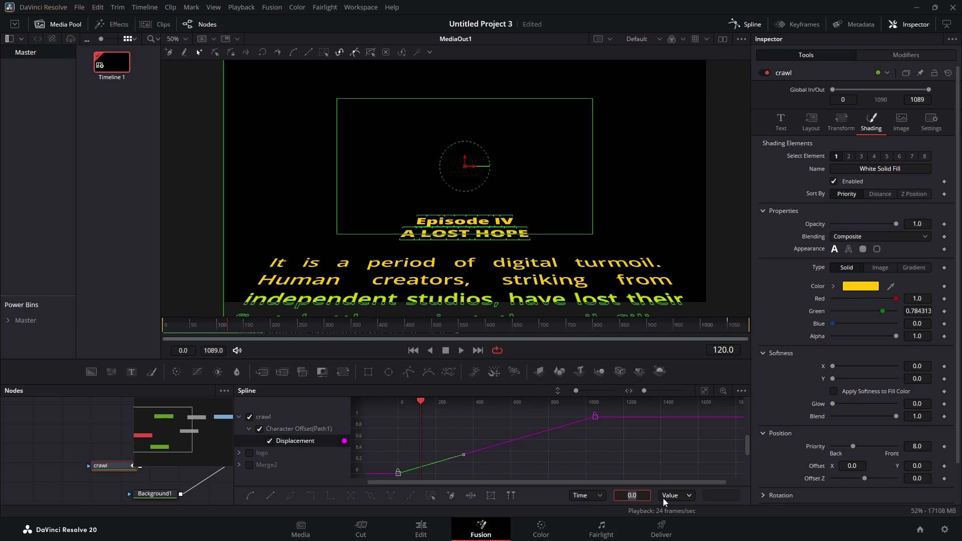
pyautogui.write('120')
pyautogui.press('Return')
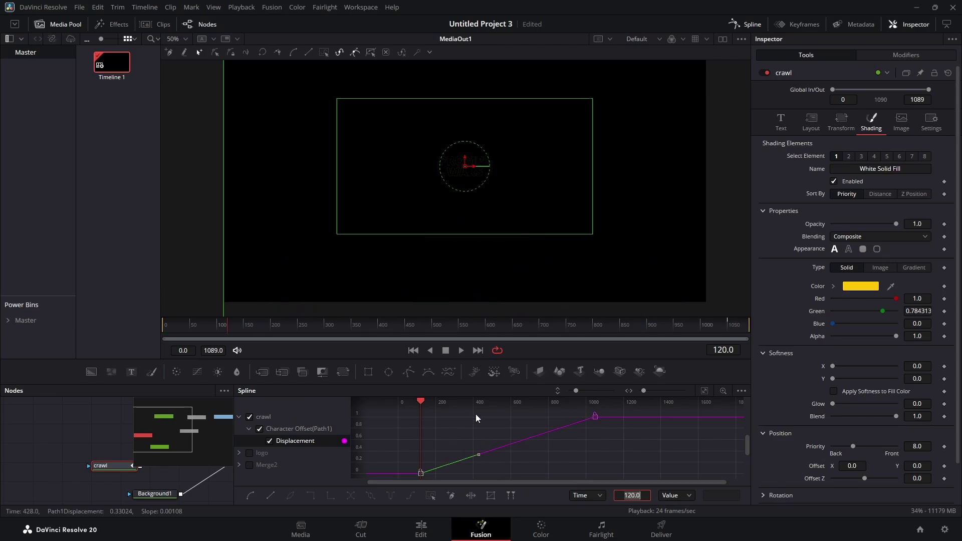
pyautogui.moveTo(420, 402)
pyautogui.mouseDown()
pyautogui.moveTo(437, 405)
pyautogui.moveTo(404, 404)
pyautogui.mouseUp()
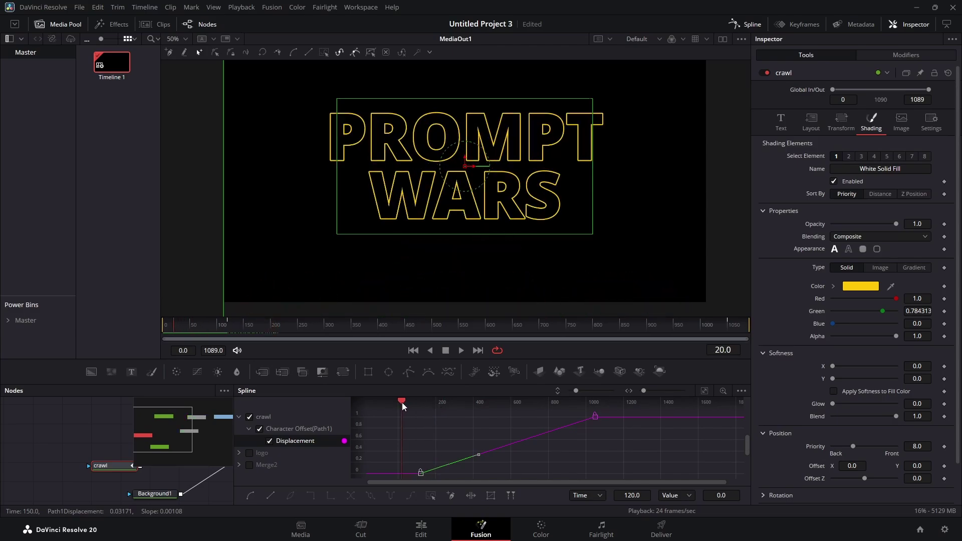
pyautogui.press('space')
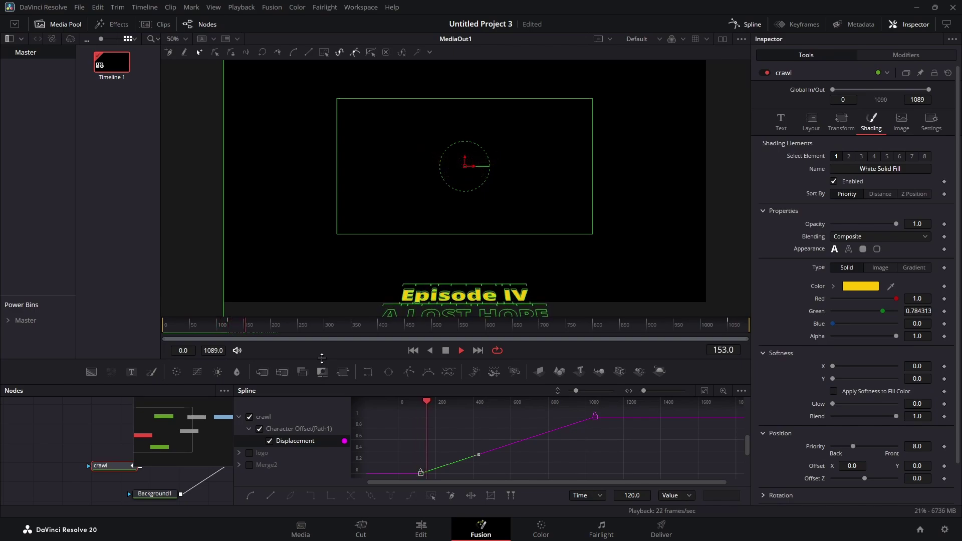
pyautogui.press('space')
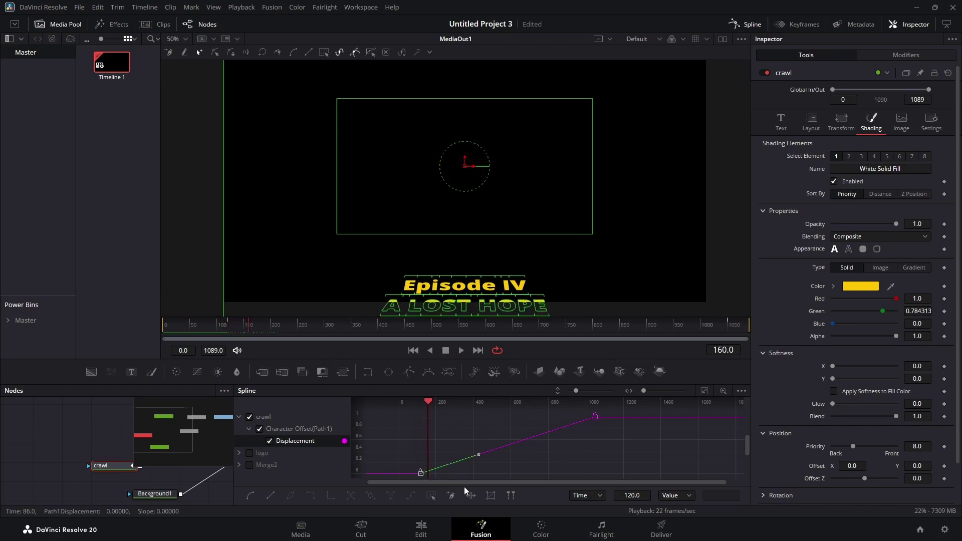
# Set the time of the crawl's first Displacement keyframe to frame 100 and play the opening back from the start.
pyautogui.click(627, 496)
pyautogui.press('Delete')
pyautogui.write('0')
pyautogui.press('Return')
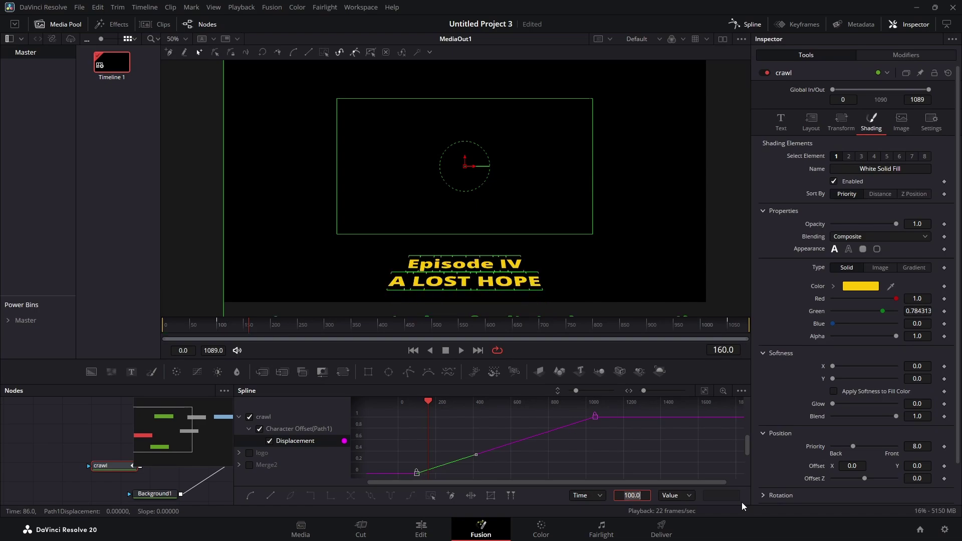
pyautogui.moveTo(424, 405); pyautogui.dragTo(397, 410)
pyautogui.press('space')
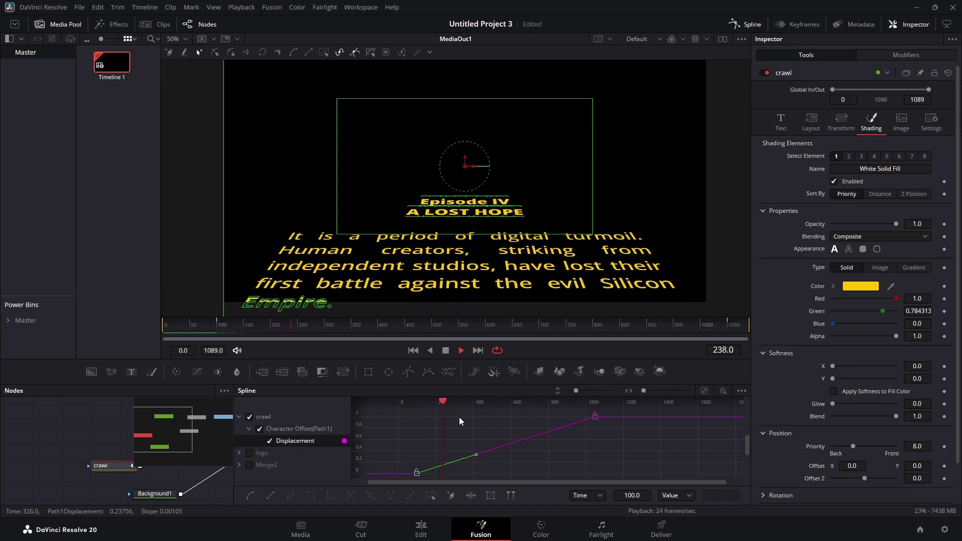
pyautogui.press('space')
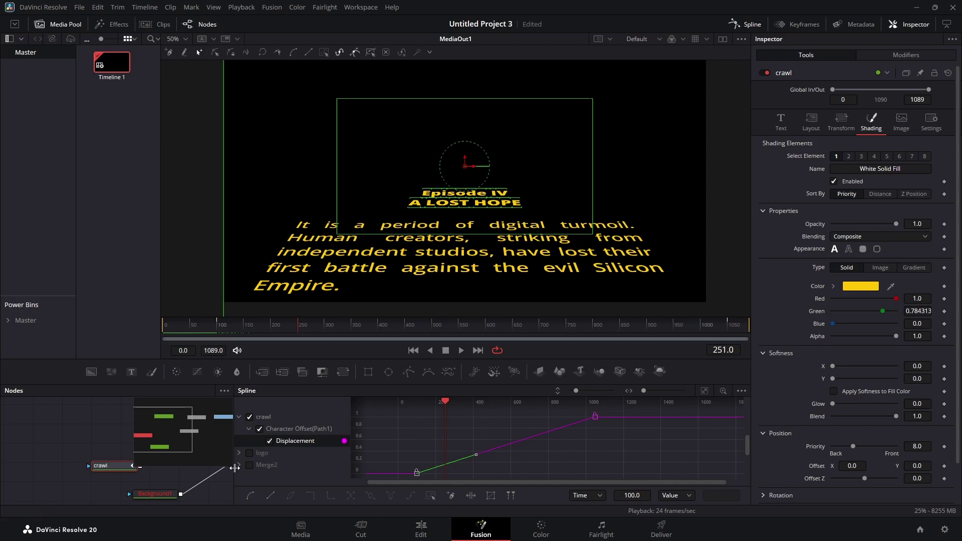
# Enlarge the node graph area and, at frame 0, move Background1 lower beneath Merge1 to make room between them.
pyautogui.moveTo(235, 467); pyautogui.dragTo(506, 465)
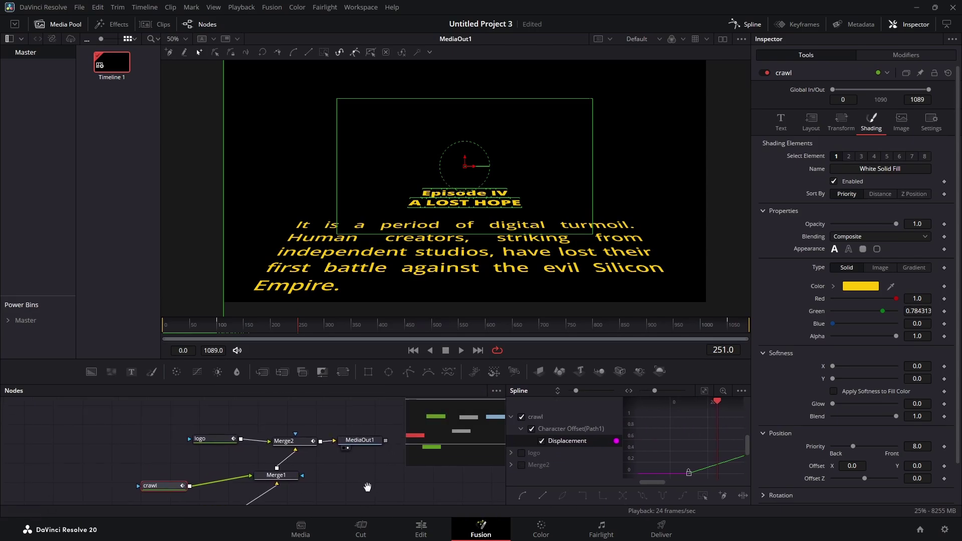
pyautogui.moveTo(368, 488); pyautogui.dragTo(315, 501)
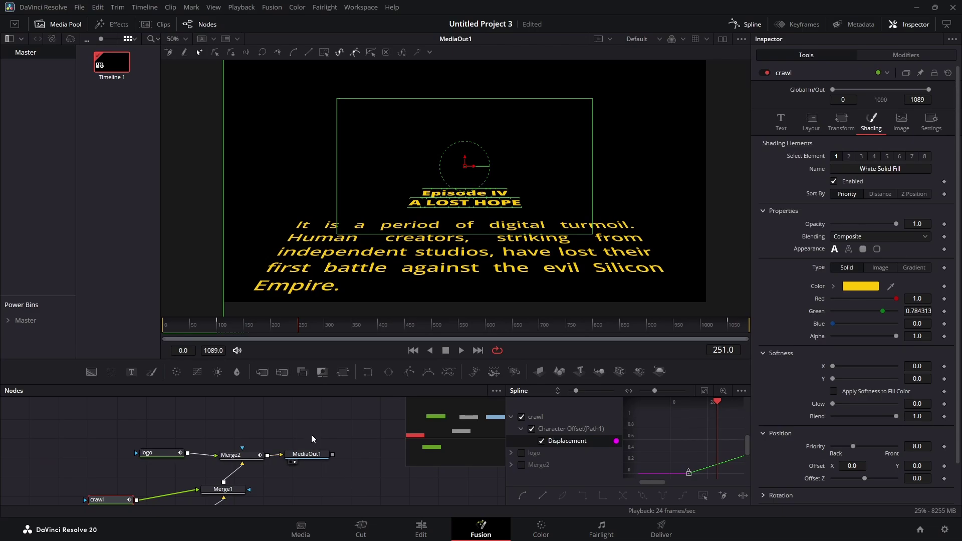
pyautogui.moveTo(315, 437); pyautogui.dragTo(327, 453)
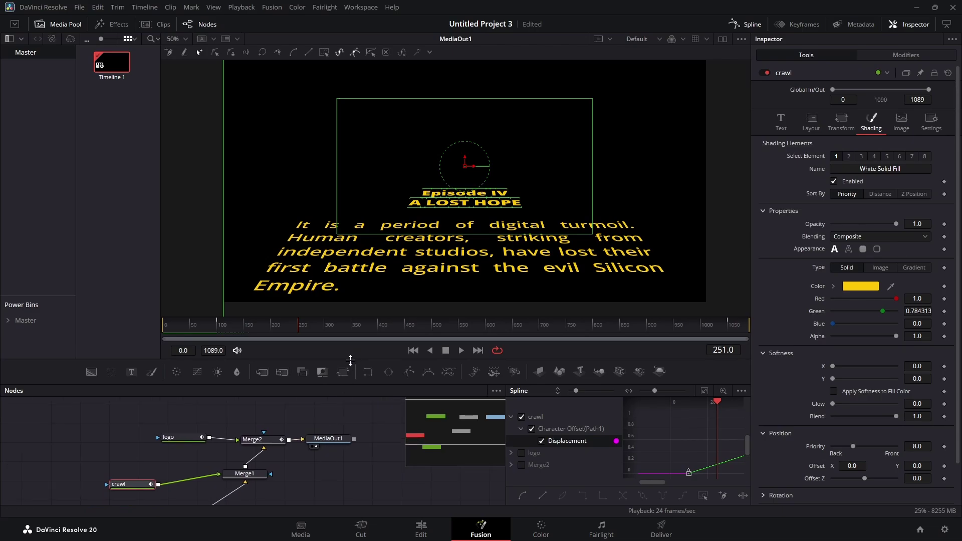
pyautogui.moveTo(352, 359); pyautogui.dragTo(352, 269)
pyautogui.moveTo(306, 414); pyautogui.dragTo(353, 442)
pyautogui.click(282, 471)
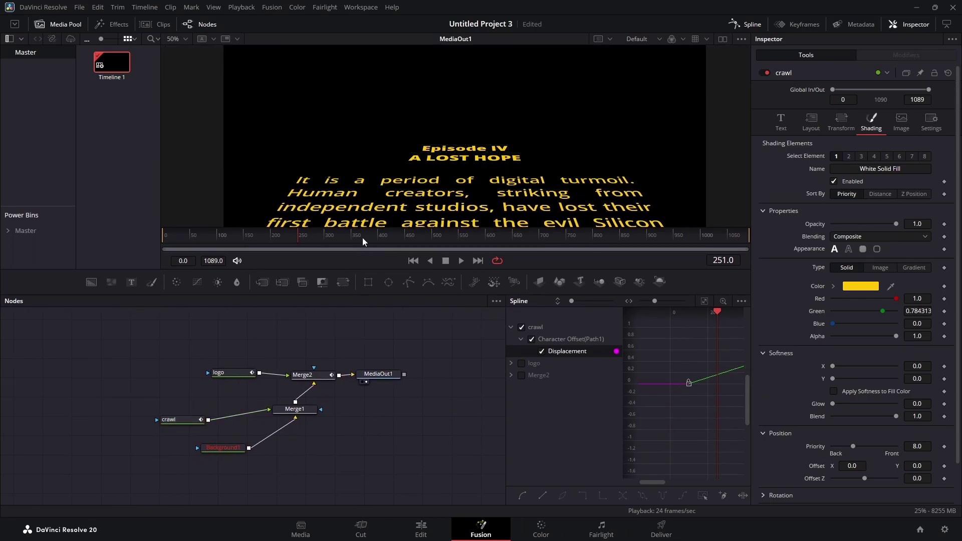
pyautogui.moveTo(298, 235); pyautogui.dragTo(157, 236)
pyautogui.moveTo(239, 455); pyautogui.dragTo(308, 487)
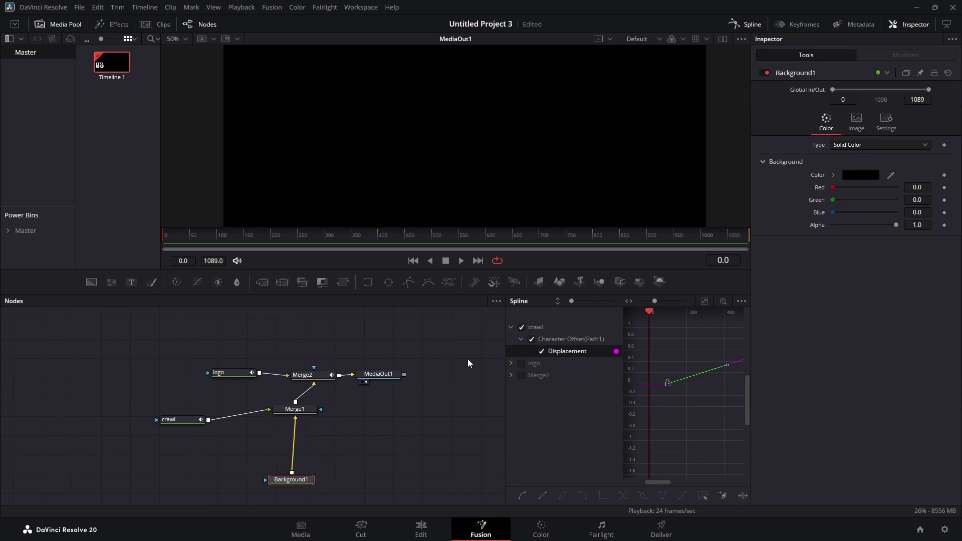
# Add a pEmitter node connected to a pRender node beside Background1.
pyautogui.moveTo(477, 286); pyautogui.dragTo(199, 486)
pyautogui.moveTo(140, 464); pyautogui.dragTo(198, 462)
pyautogui.click(209, 461)
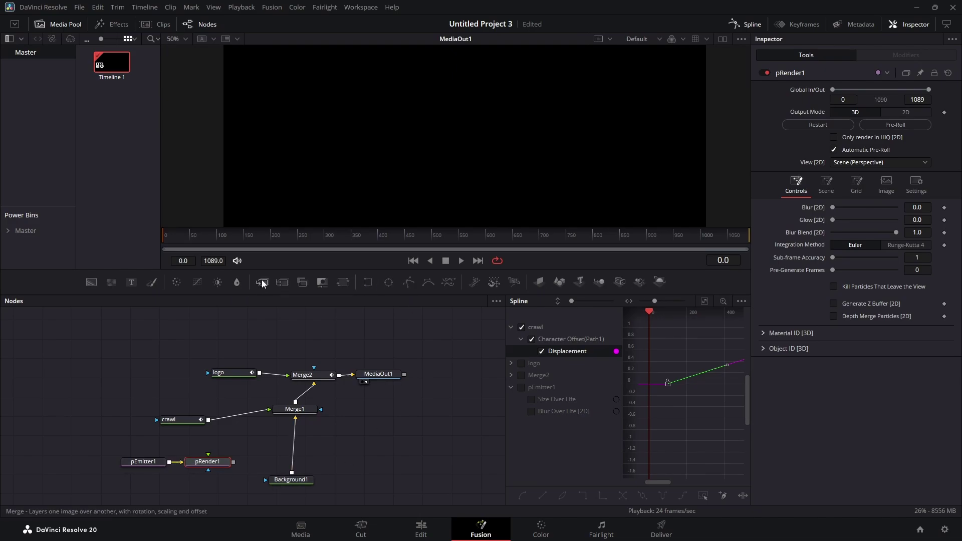
# Insert a Merge node between Background1 and Merge1, feed pRender1 into its foreground, and show pEmitter1's settings.
pyautogui.moveTo(262, 281); pyautogui.dragTo(293, 444)
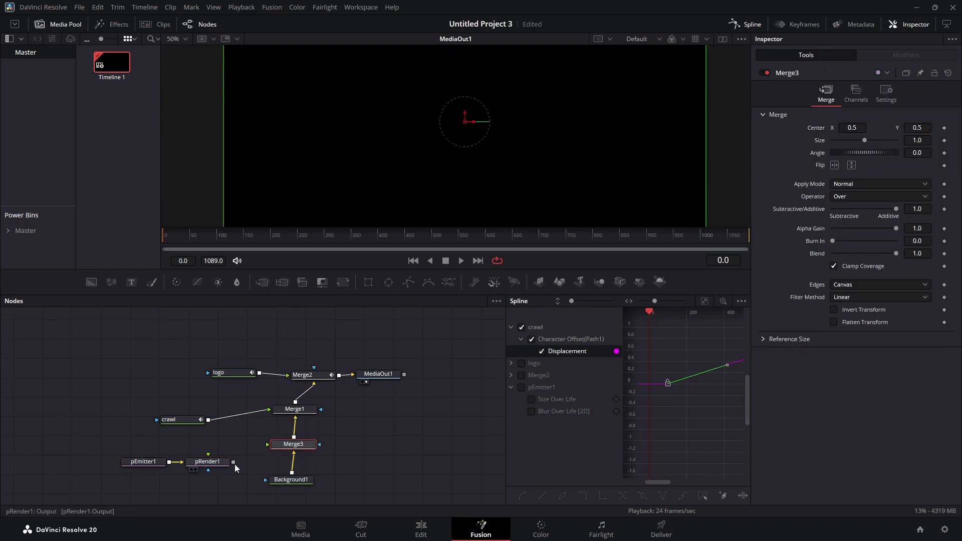
pyautogui.moveTo(234, 461); pyautogui.dragTo(276, 447)
pyautogui.click(144, 461)
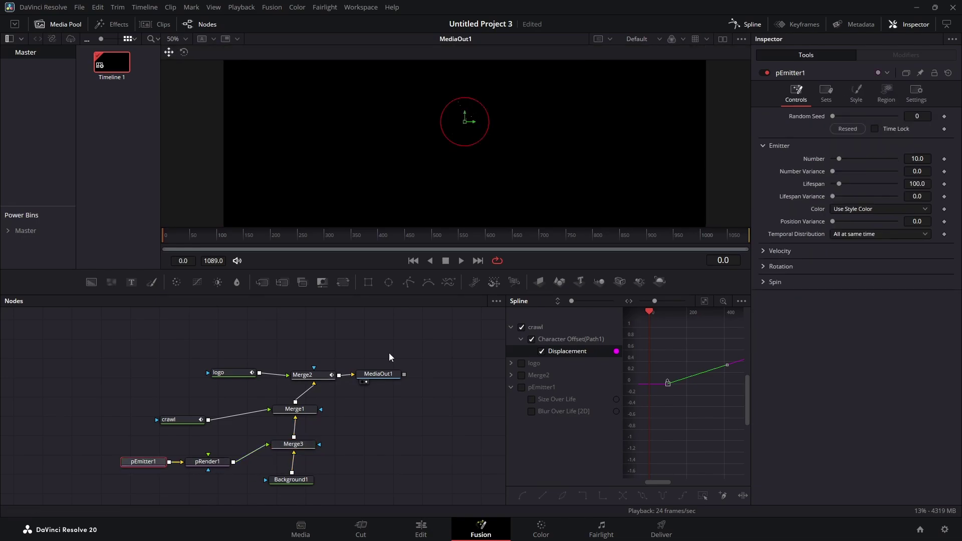
# Preview the particles at frame 113 and set pEmitter1's emission region to All.
pyautogui.click(255, 233)
pyautogui.moveTo(256, 232); pyautogui.dragTo(223, 240)
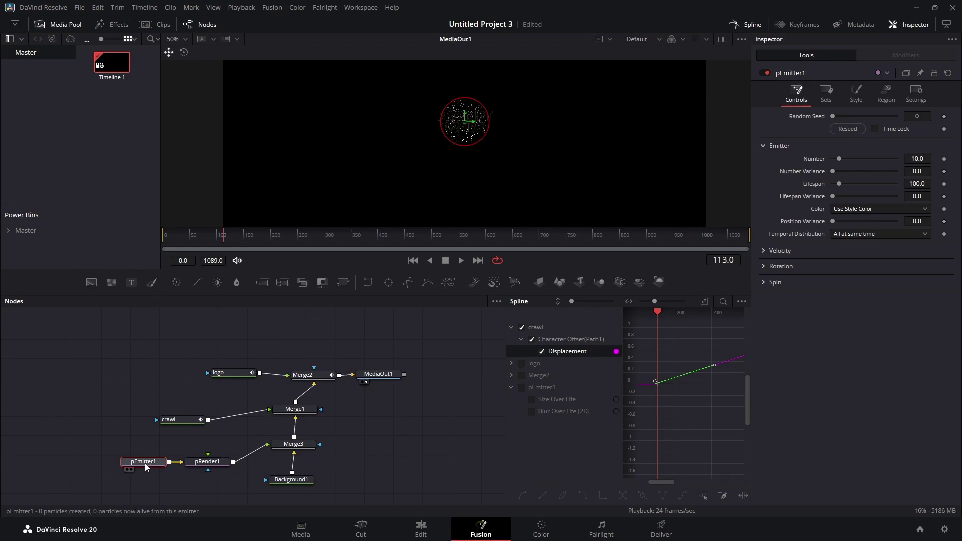
pyautogui.click(890, 87)
pyautogui.click(870, 127)
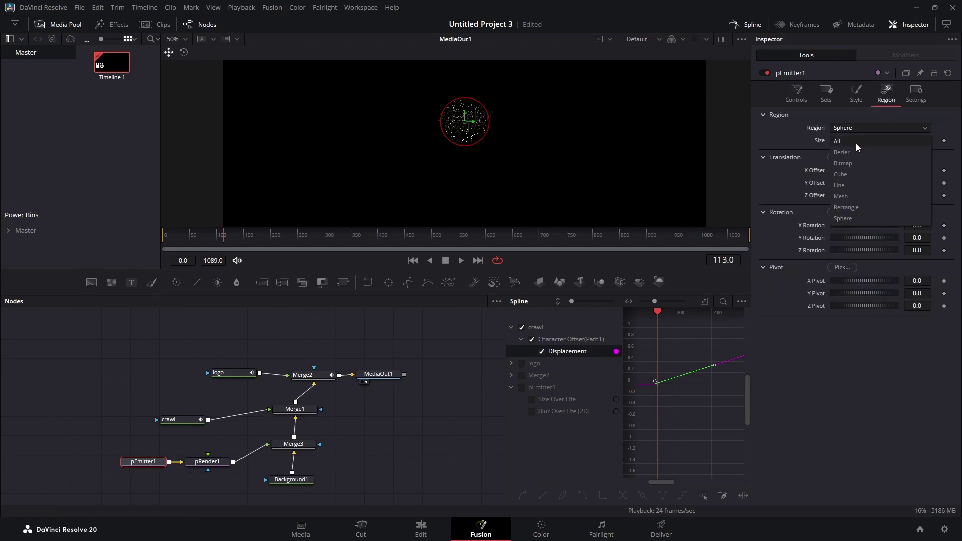
pyautogui.click(856, 143)
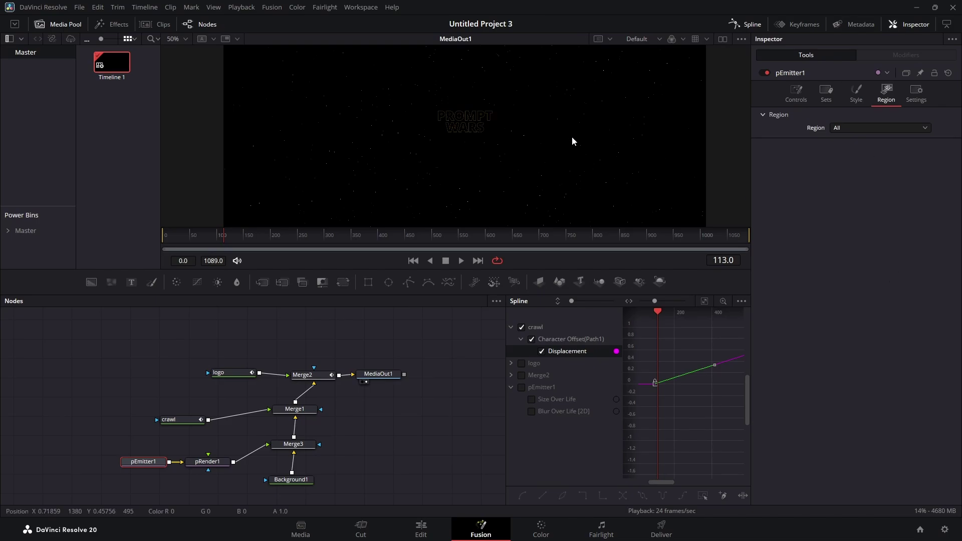
# Change pEmitter1's particle style to Blob, with a size of 0.1614 and a size variance of 0.5.
pyautogui.scroll(3, 548, 153)
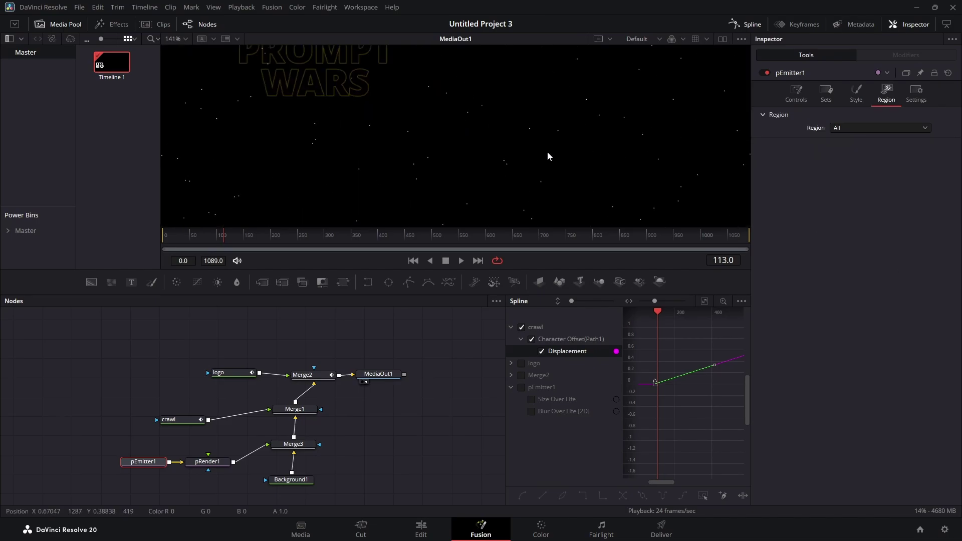
pyautogui.click(178, 38)
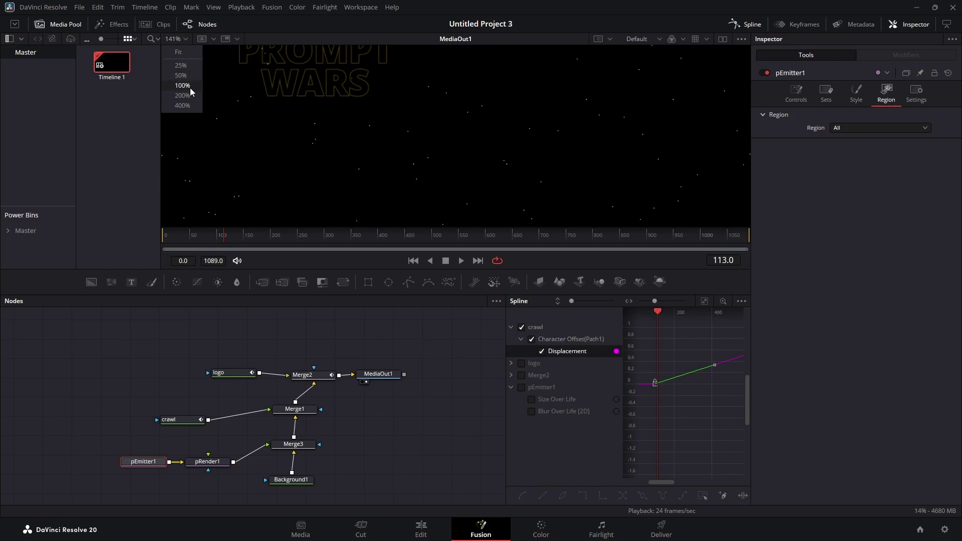
pyautogui.click(190, 88)
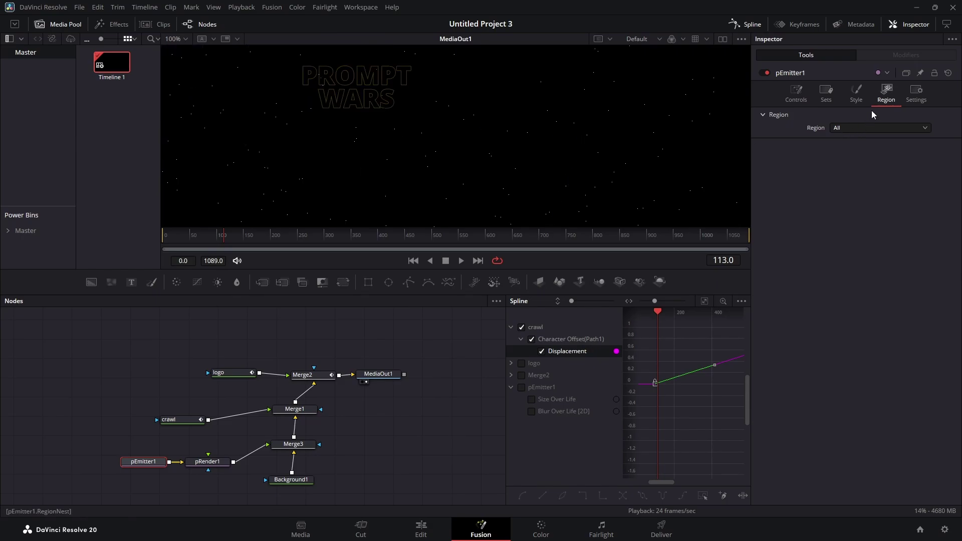
pyautogui.click(858, 95)
pyautogui.click(861, 127)
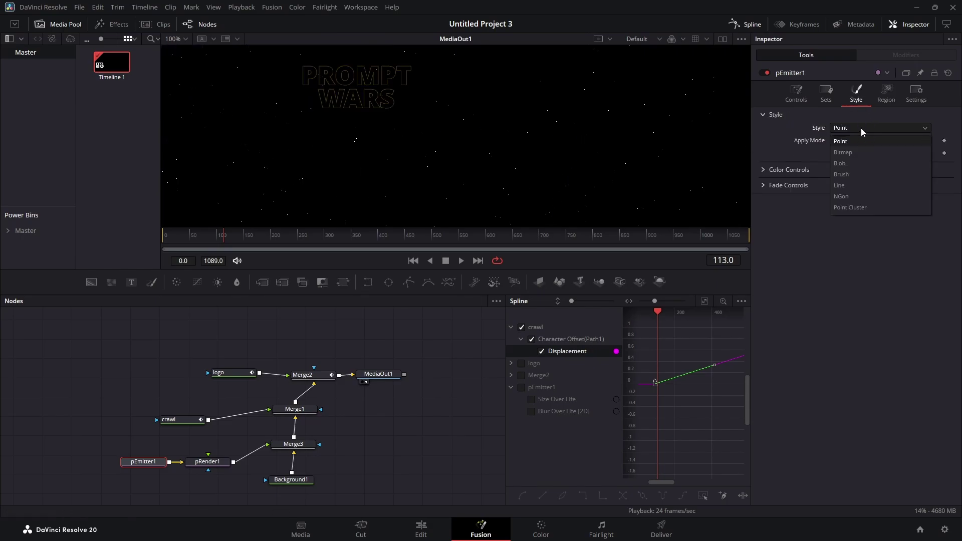
pyautogui.click(860, 164)
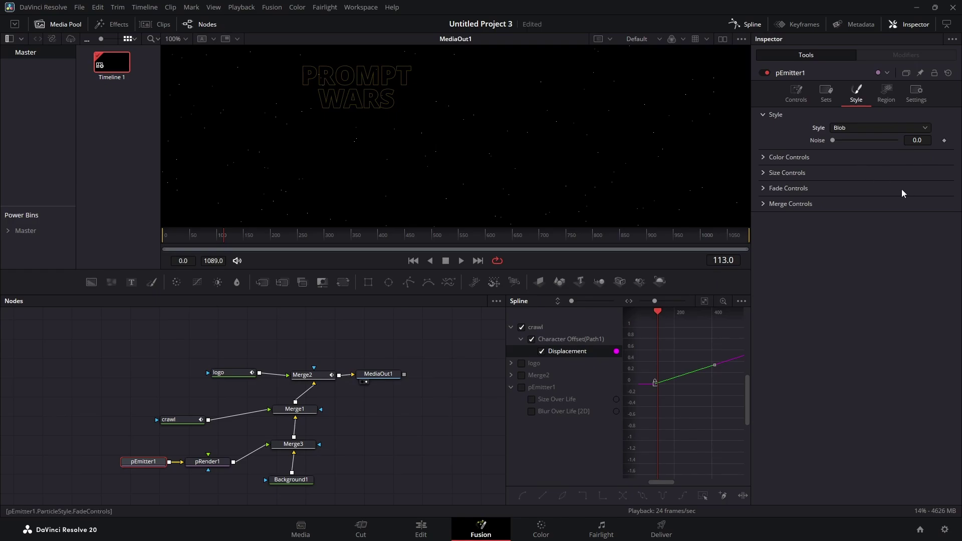
pyautogui.click(763, 173)
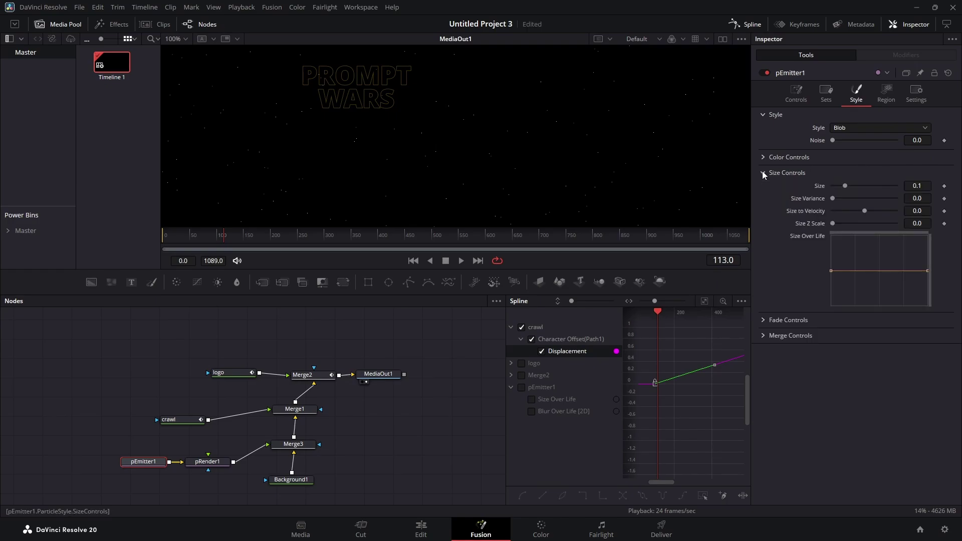
pyautogui.moveTo(845, 188)
pyautogui.mouseDown()
pyautogui.moveTo(858, 185)
pyautogui.moveTo(836, 198)
pyautogui.mouseUp()
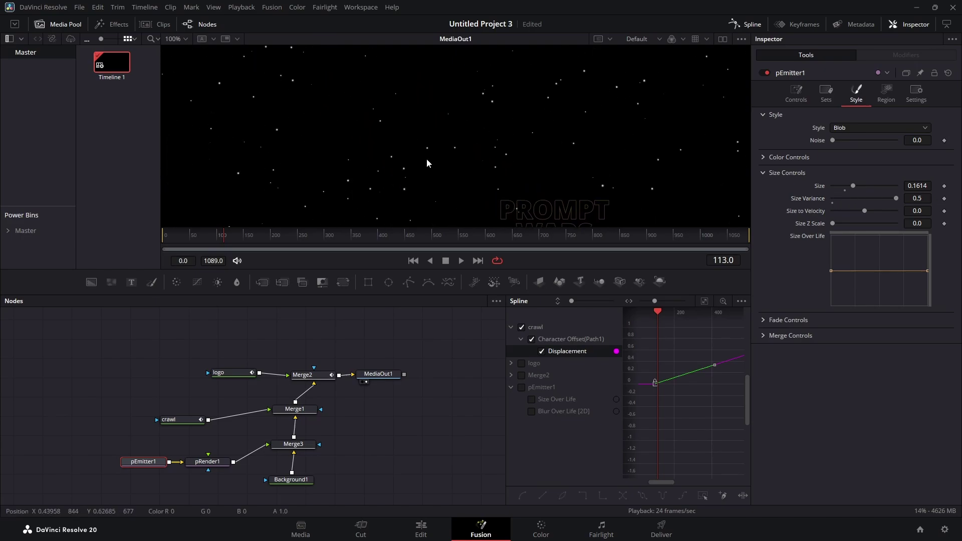
# Set the blob particles' Noise to 0.307 and check the stars up close and in the full picture at frame 70.
pyautogui.scroll(3, 443, 136)
pyautogui.moveTo(453, 125); pyautogui.dragTo(428, 125)
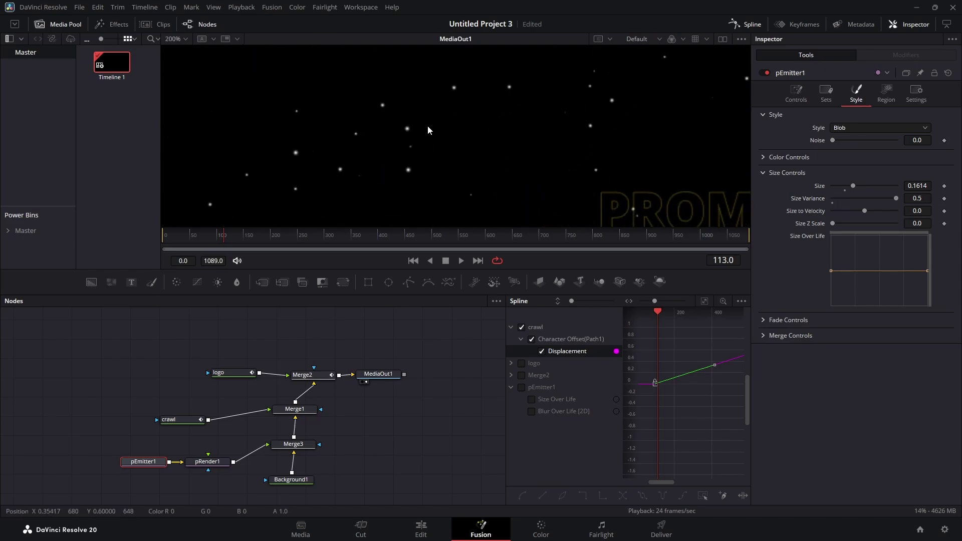
pyautogui.moveTo(833, 140); pyautogui.dragTo(852, 140)
pyautogui.scroll(4, 411, 136)
pyautogui.moveTo(196, 239)
pyautogui.mouseDown()
pyautogui.moveTo(244, 237)
pyautogui.moveTo(166, 236)
pyautogui.moveTo(203, 237)
pyautogui.mouseUp()
pyautogui.scroll(-3, 398, 359)
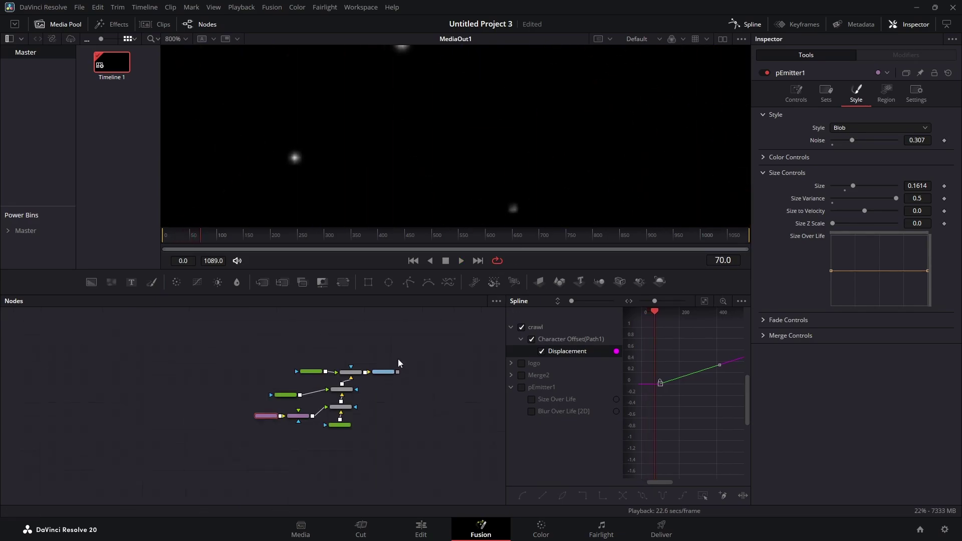
pyautogui.scroll(-7, 531, 148)
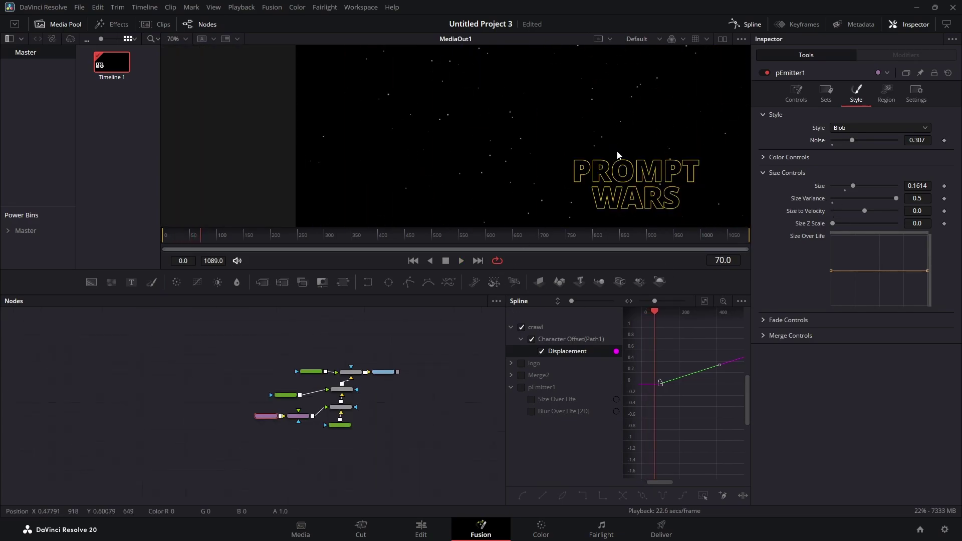
pyautogui.scroll(-2, 634, 143)
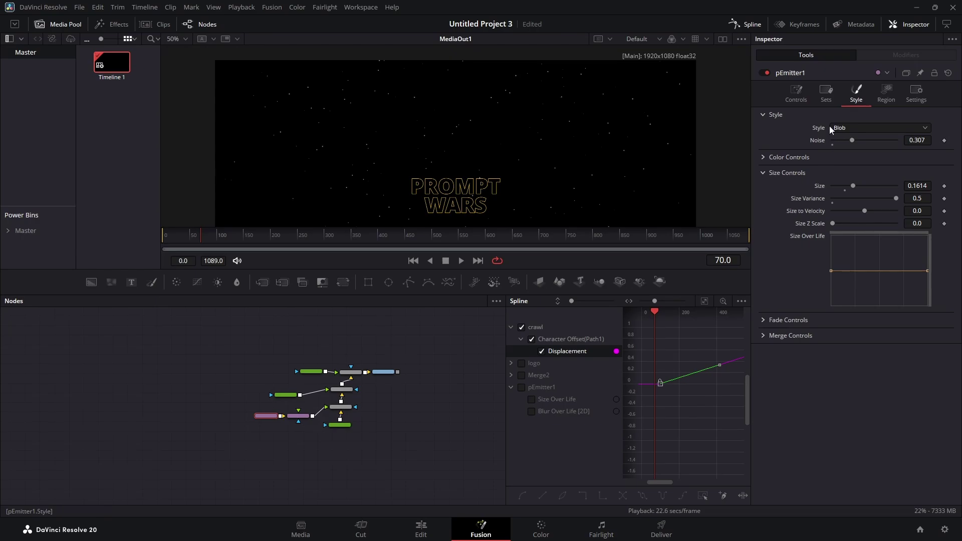
# Compare the star count over the first 109 frames, and keyframe pEmitter1's Number at frame 0.
pyautogui.click(796, 92)
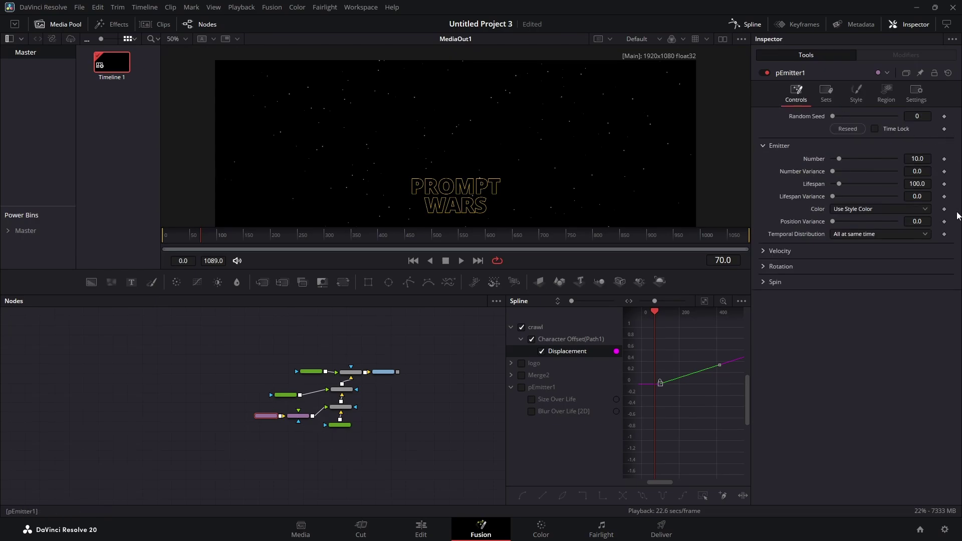
pyautogui.click(227, 237)
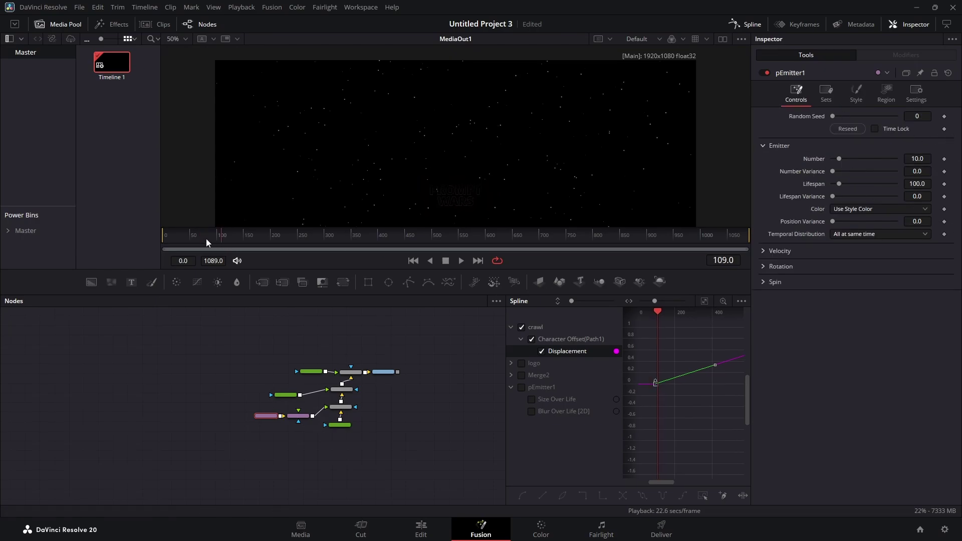
pyautogui.moveTo(208, 243); pyautogui.dragTo(101, 254)
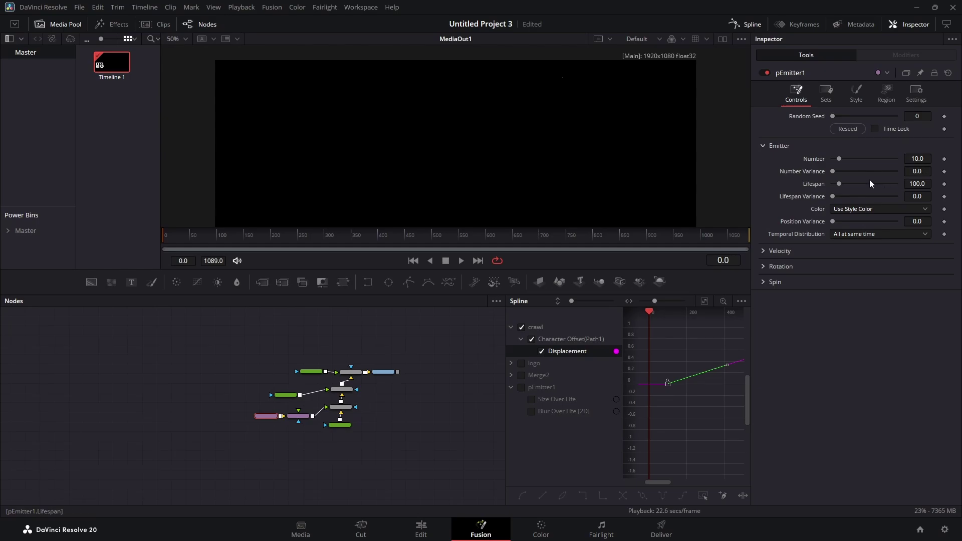
pyautogui.click(945, 159)
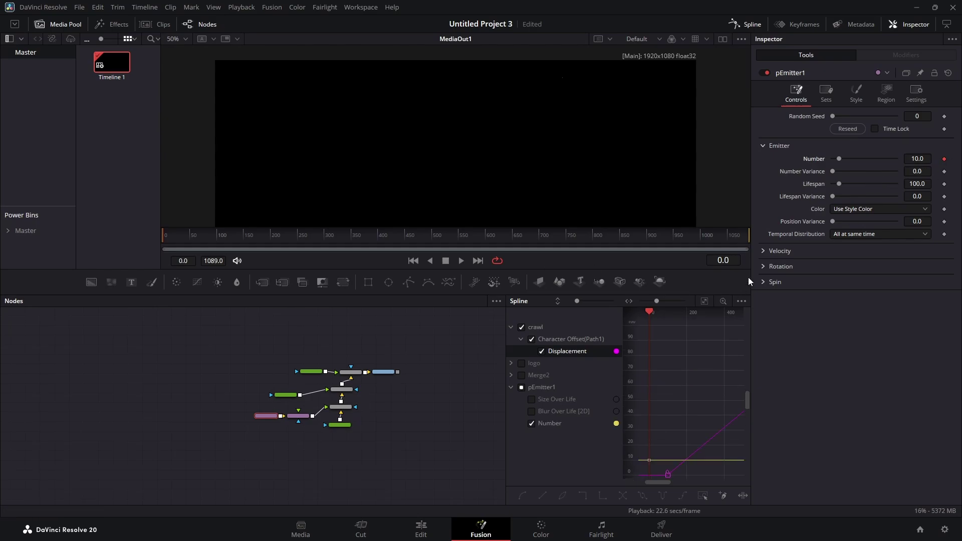
# At frame 1, set pEmitter1's Number to 0 so that no more particles are emitted.
pyautogui.moveTo(723, 260); pyautogui.dragTo(702, 260)
pyautogui.click(740, 260)
pyautogui.write('1')
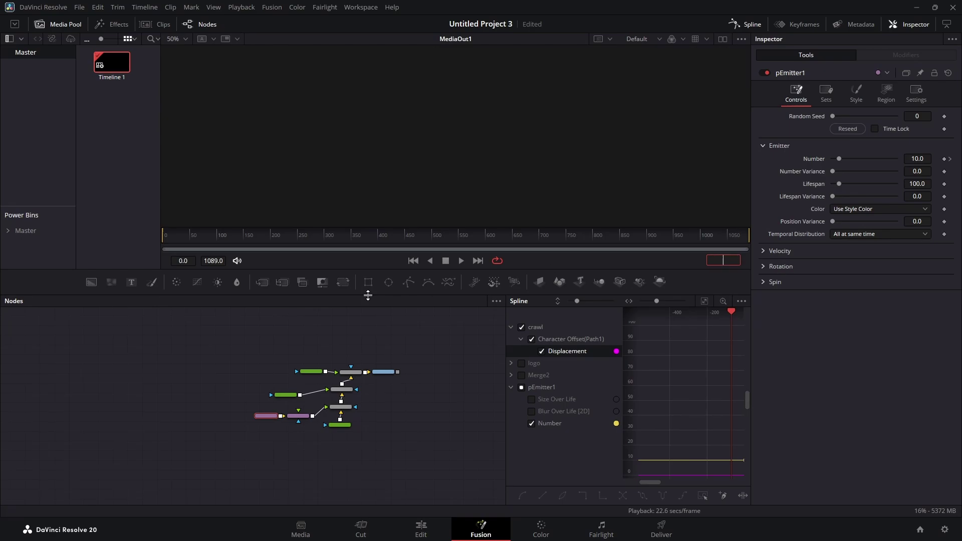
pyautogui.press('Return')
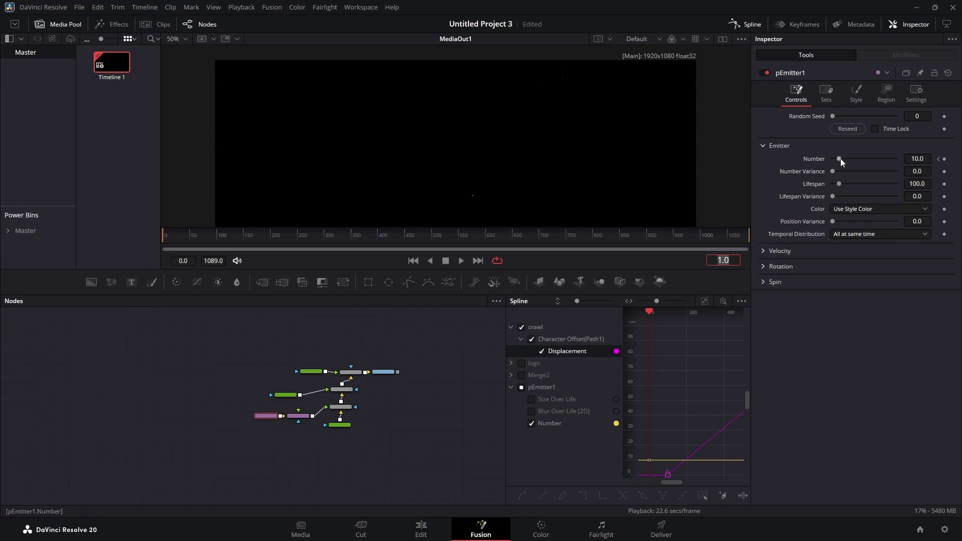
pyautogui.moveTo(841, 159); pyautogui.dragTo(750, 170)
# At frame 0, set pEmitter1's Number to 1000 and enlarge the viewer area.
pyautogui.moveTo(173, 237); pyautogui.dragTo(92, 261)
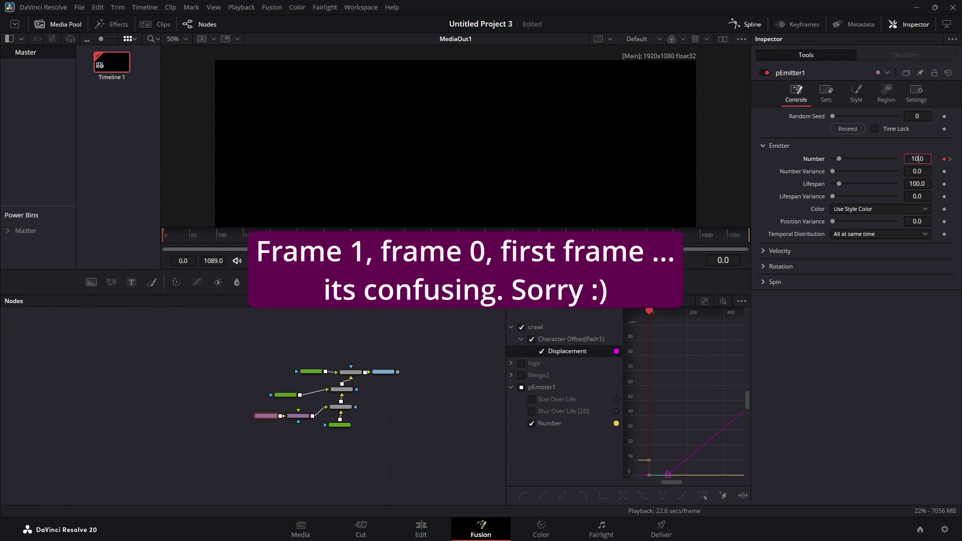
pyautogui.write('0')
pyautogui.press('Tab')
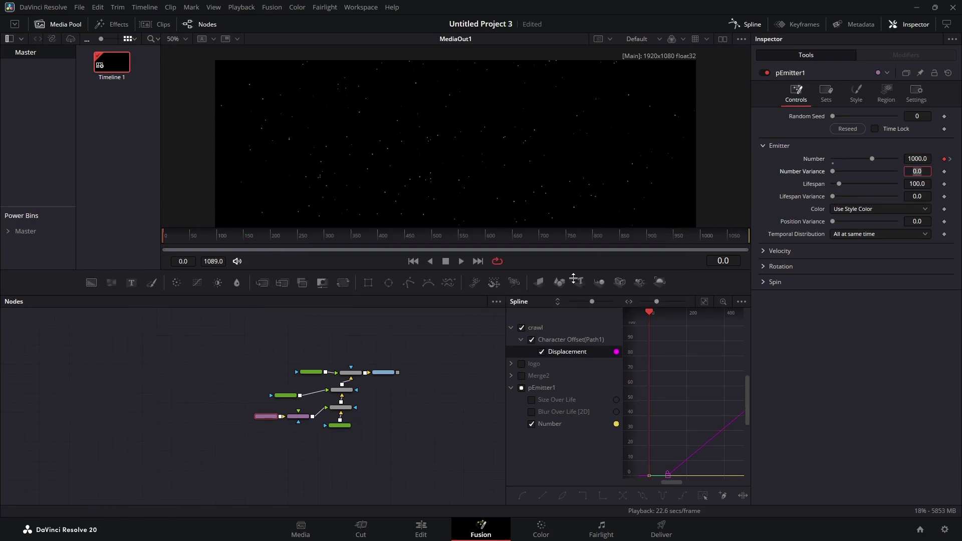
pyautogui.moveTo(580, 295); pyautogui.dragTo(555, 410)
pyautogui.moveTo(555, 284); pyautogui.dragTo(543, 189)
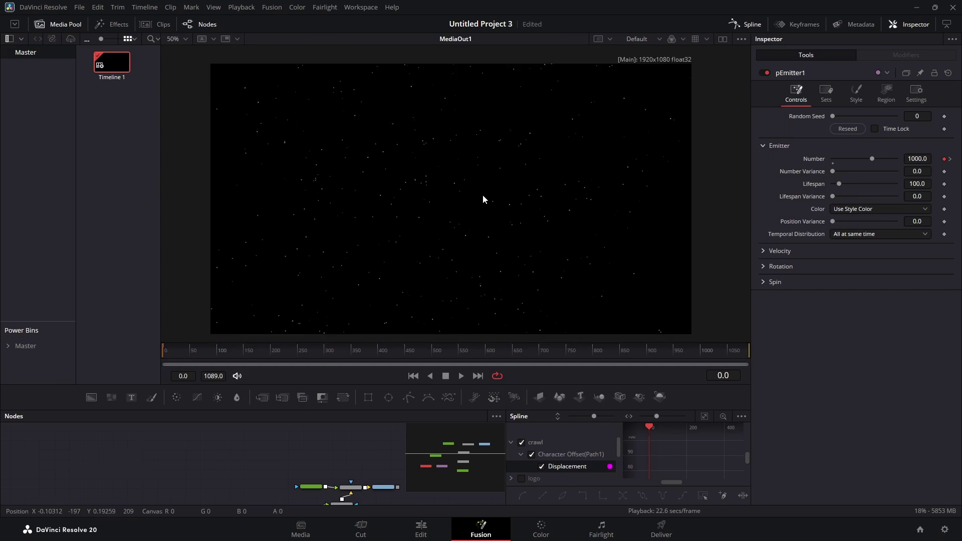
# Raise pEmitter1's Number at frame 0 to 1800 and inspect the star density at 100% and closer.
pyautogui.click(915, 159)
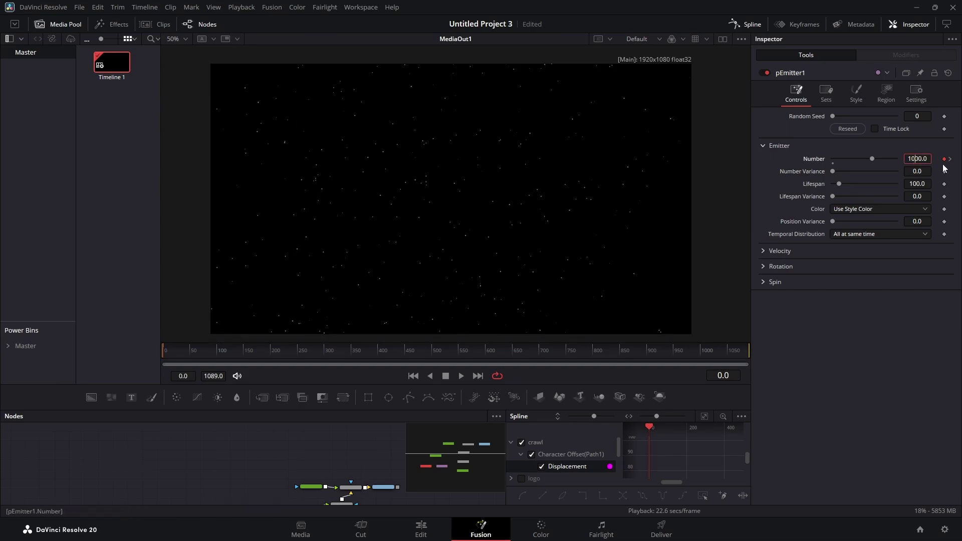
pyautogui.press('Tab')
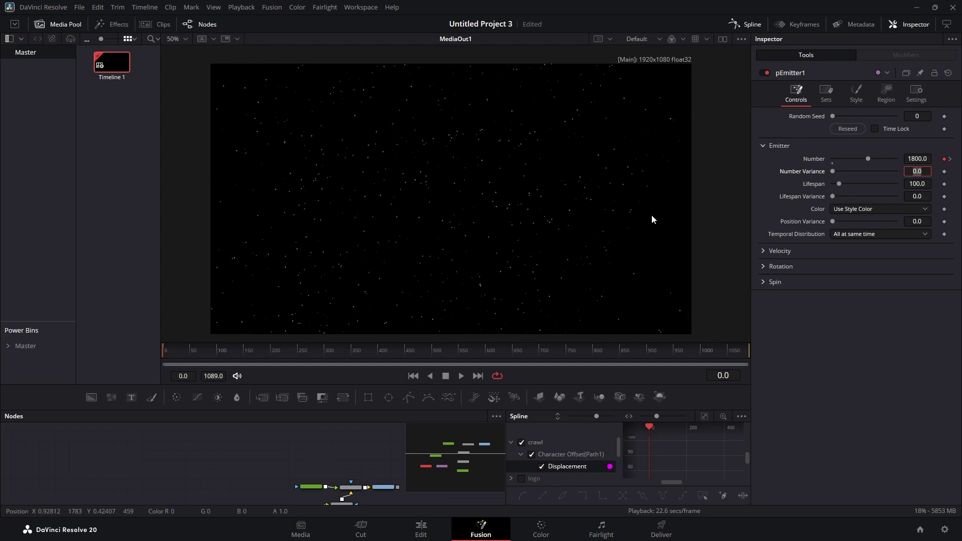
pyautogui.scroll(3, 475, 184)
pyautogui.click(176, 39)
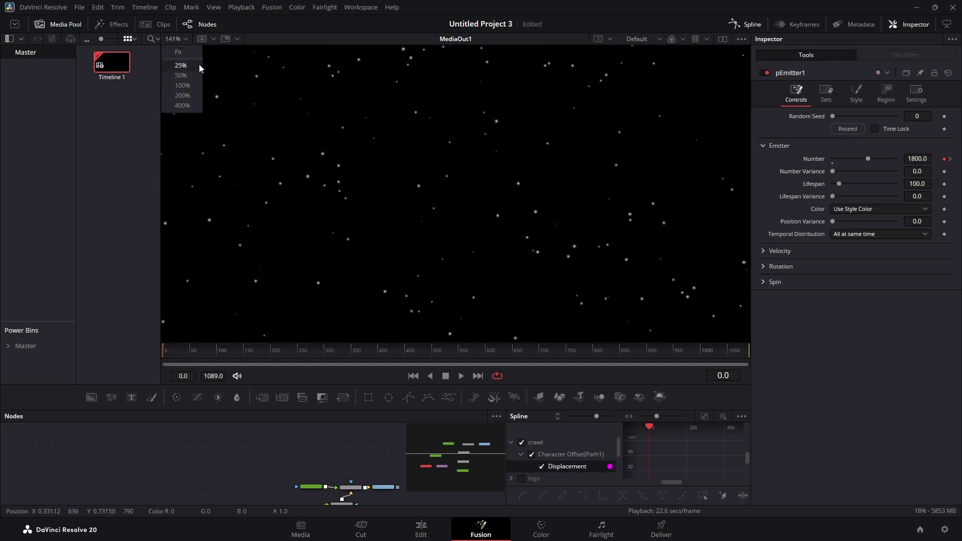
pyautogui.click(184, 86)
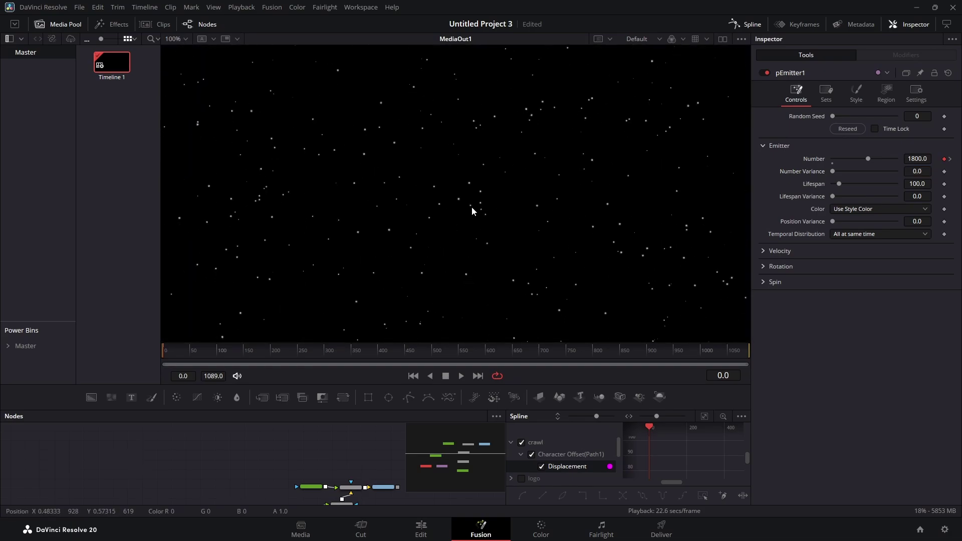
pyautogui.scroll(4, 454, 191)
# Check the stars at frame 137 and set pEmitter1's Lifespan to 1100 so they last the whole composition.
pyautogui.moveTo(273, 352); pyautogui.dragTo(238, 362)
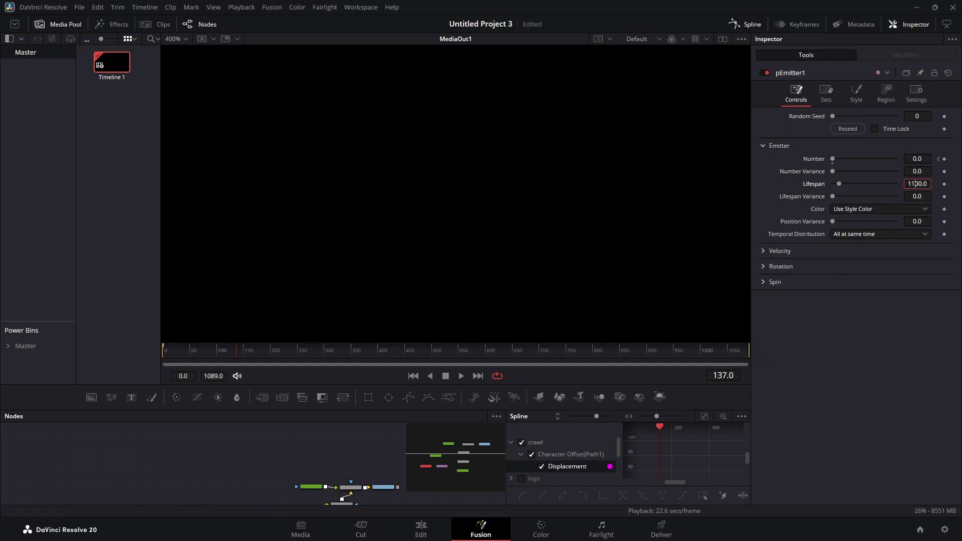
pyautogui.click(918, 197)
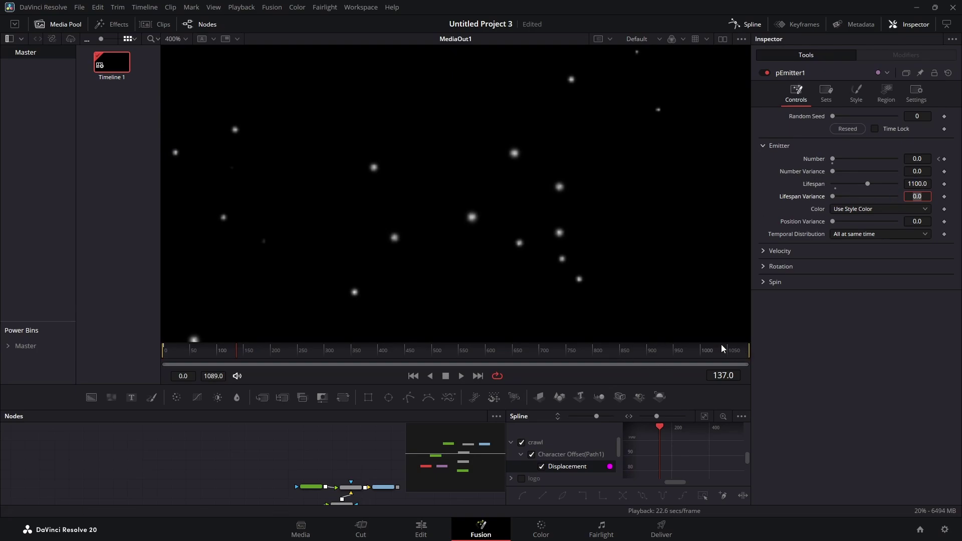
pyautogui.press('BackSpace')
# Scrub back to frame 0, then play from frame 119 to check the stars behind the title and crawl in the full picture.
pyautogui.moveTo(251, 359); pyautogui.dragTo(154, 354)
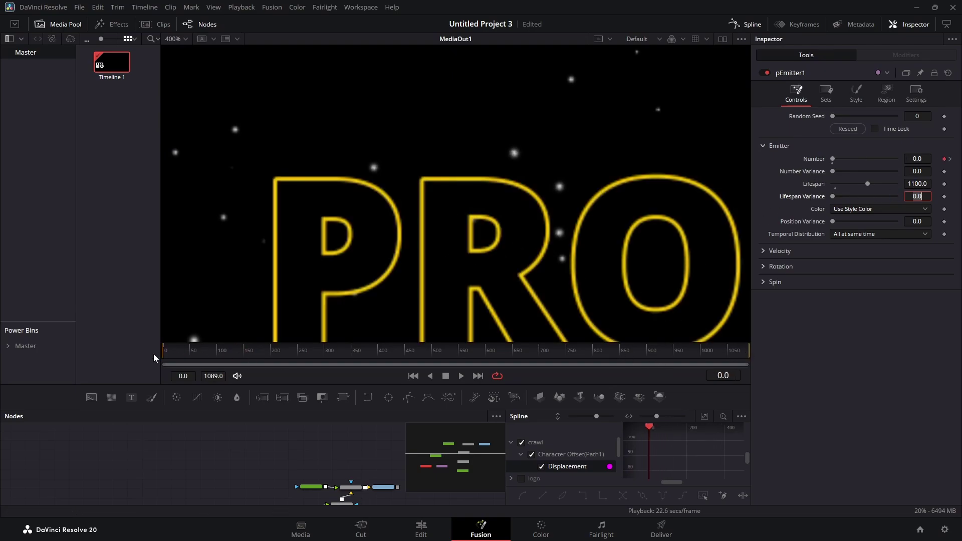
pyautogui.click(227, 356)
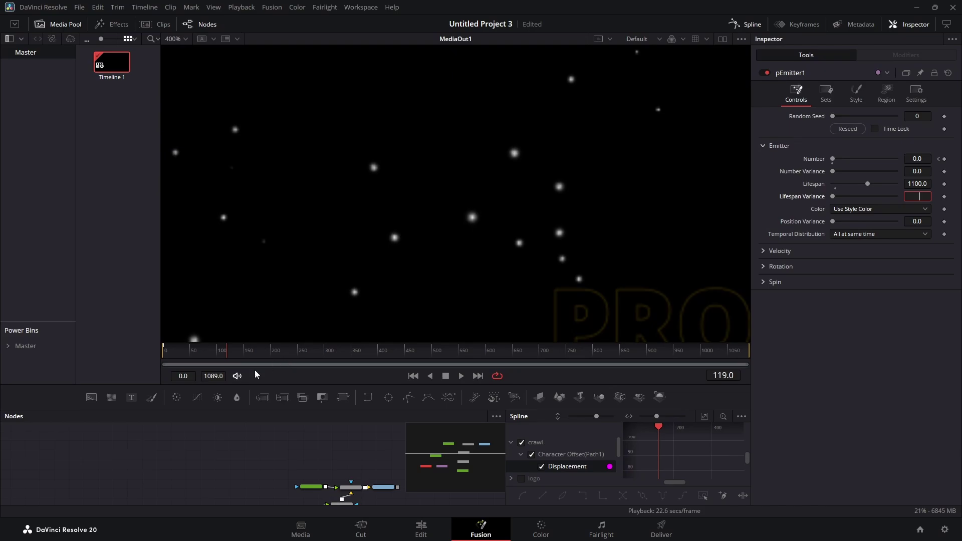
pyautogui.click(461, 376)
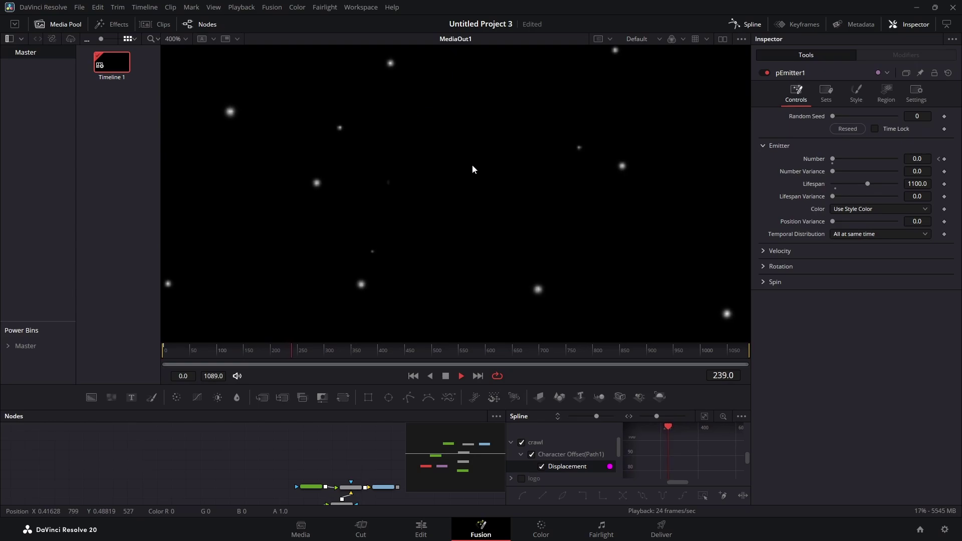
pyautogui.scroll(-5, 472, 164)
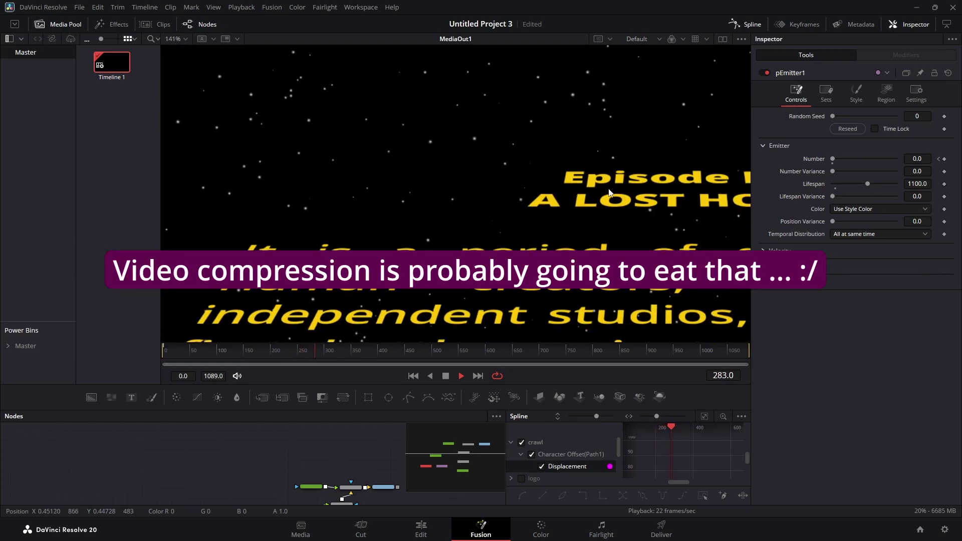
pyautogui.scroll(-3, 610, 193)
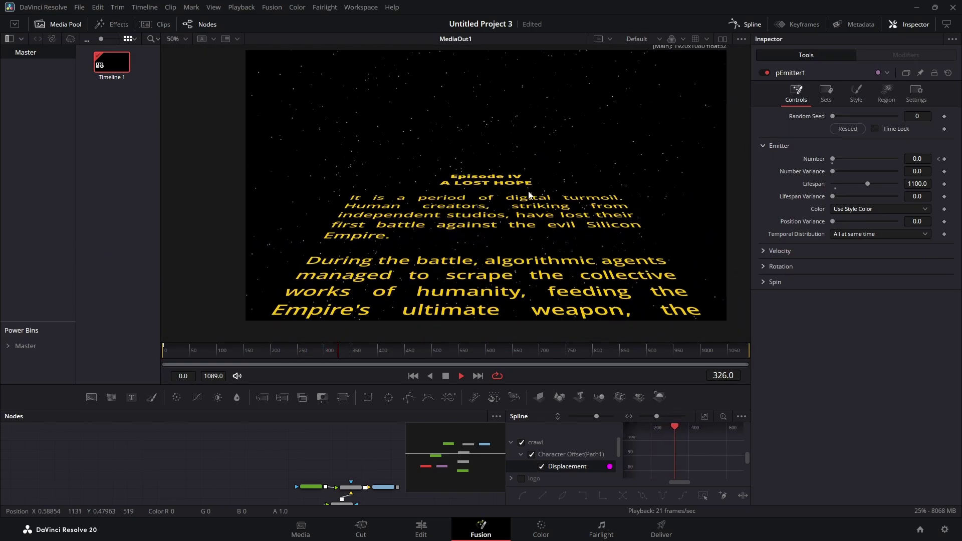
pyautogui.press('space')
pyautogui.moveTo(396, 501); pyautogui.dragTo(337, 460)
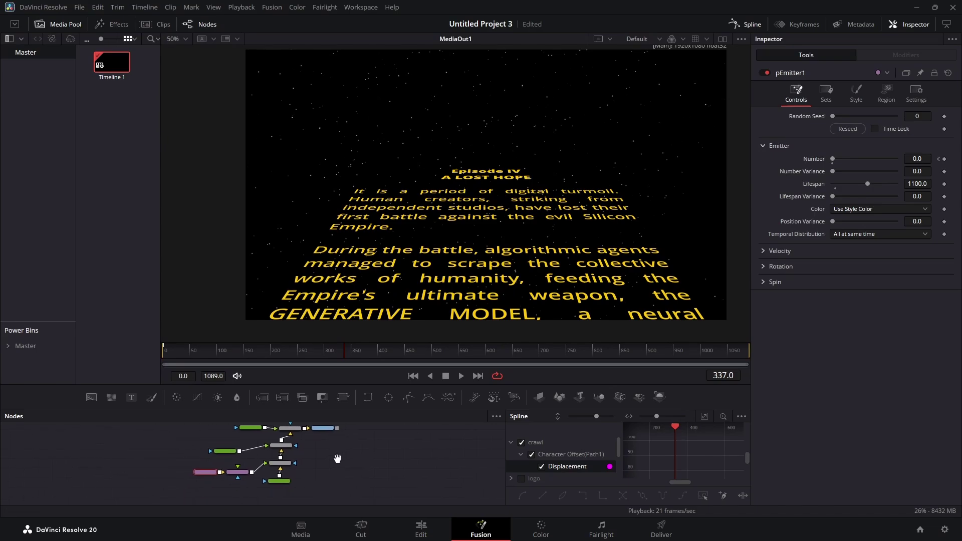
# Change Background1's fill type to Gradient.
pyautogui.scroll(2, 347, 477)
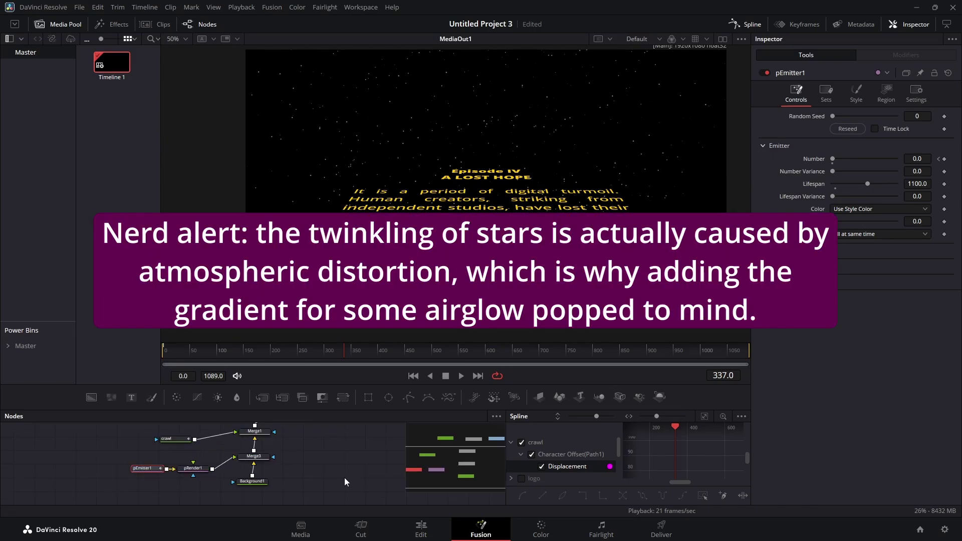
pyautogui.click(257, 484)
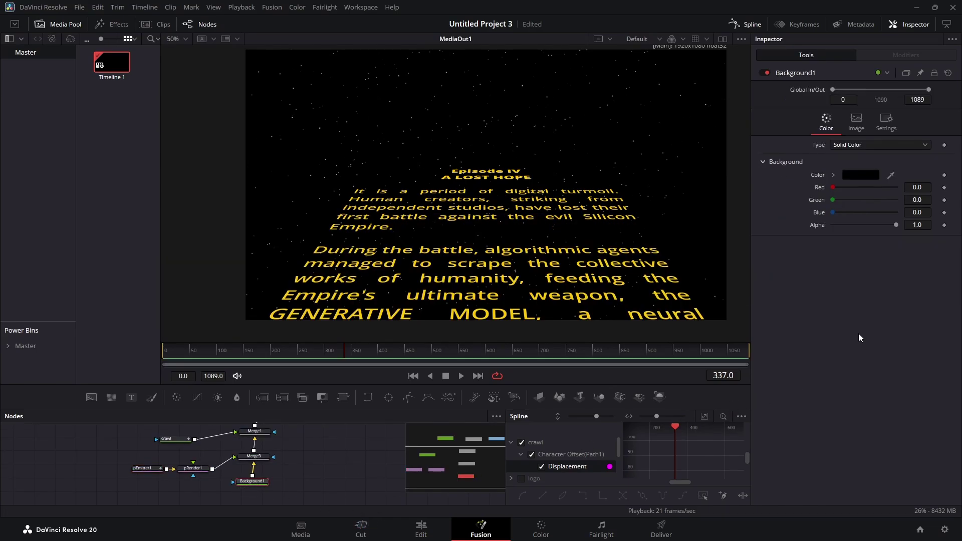
pyautogui.click(873, 143)
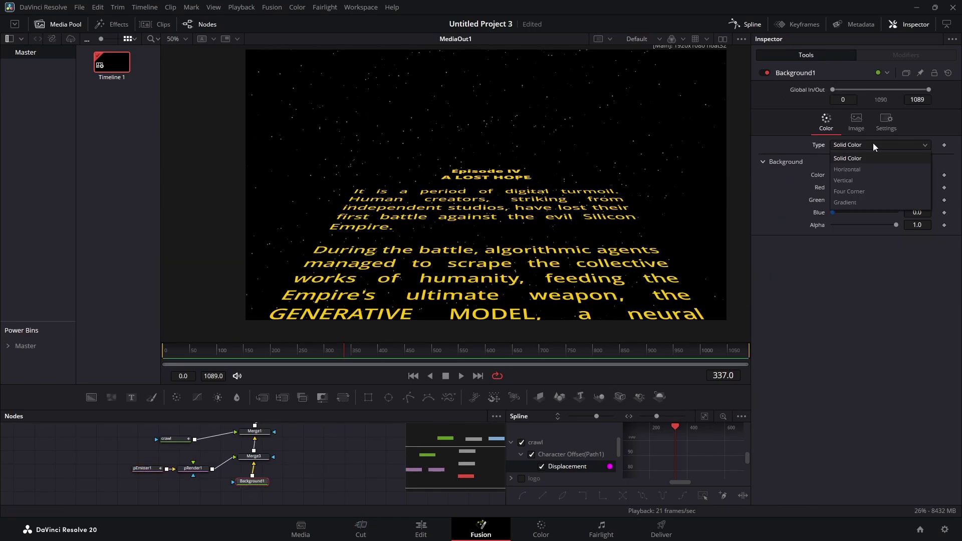
pyautogui.click(867, 204)
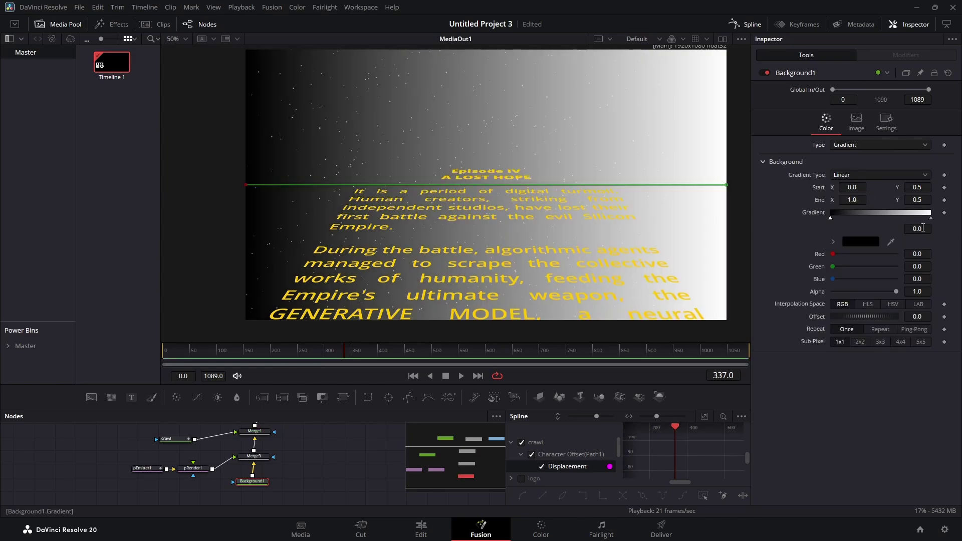
# Set the end stop of Background1's gradient to a very dark purple, #070014.
pyautogui.click(931, 219)
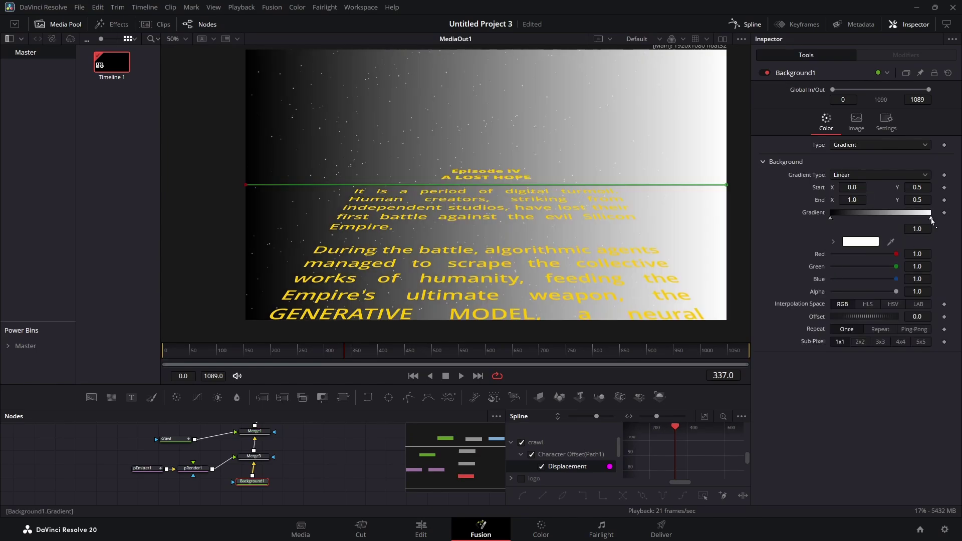
pyautogui.click(861, 242)
pyautogui.moveTo(538, 228); pyautogui.dragTo(503, 185)
pyautogui.moveTo(591, 240); pyautogui.dragTo(597, 285)
pyautogui.click(501, 193)
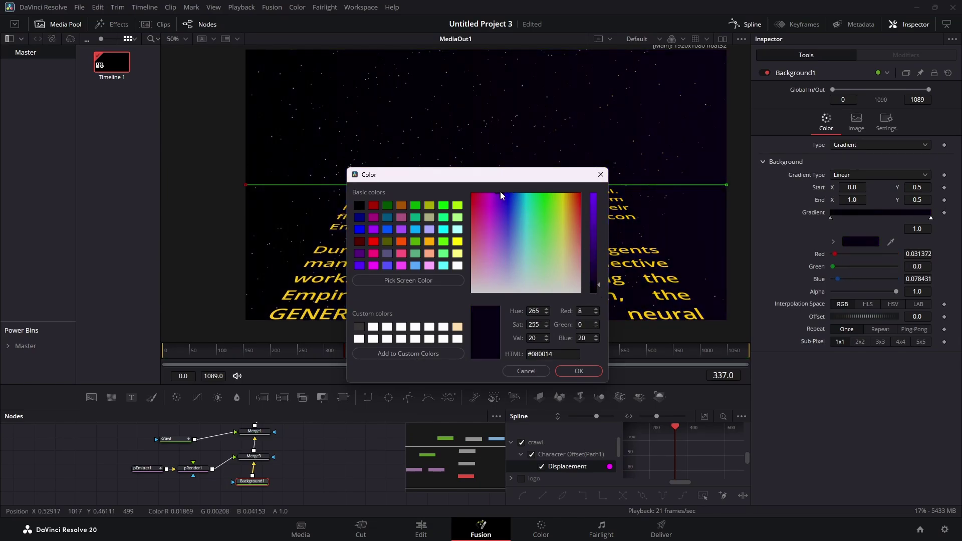
pyautogui.moveTo(500, 191); pyautogui.dragTo(501, 191)
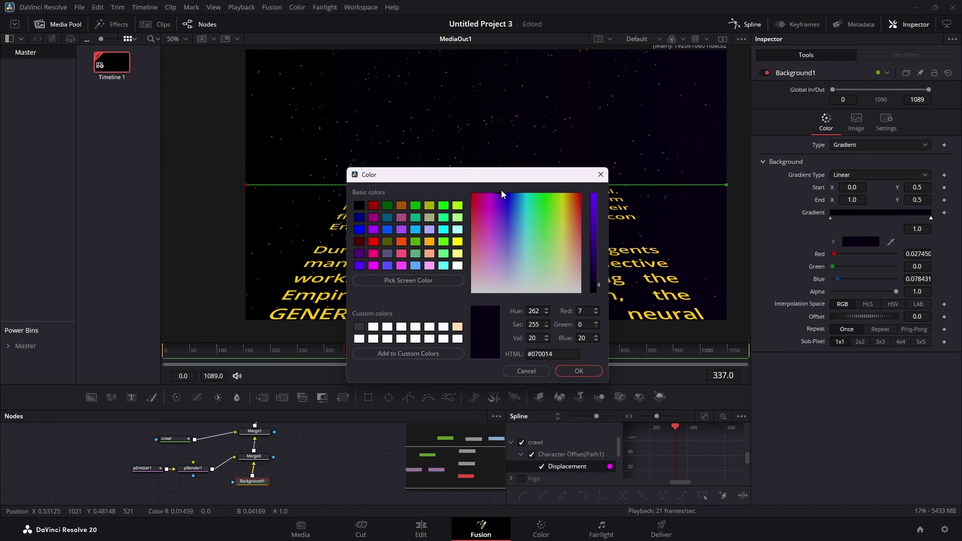
pyautogui.click(585, 370)
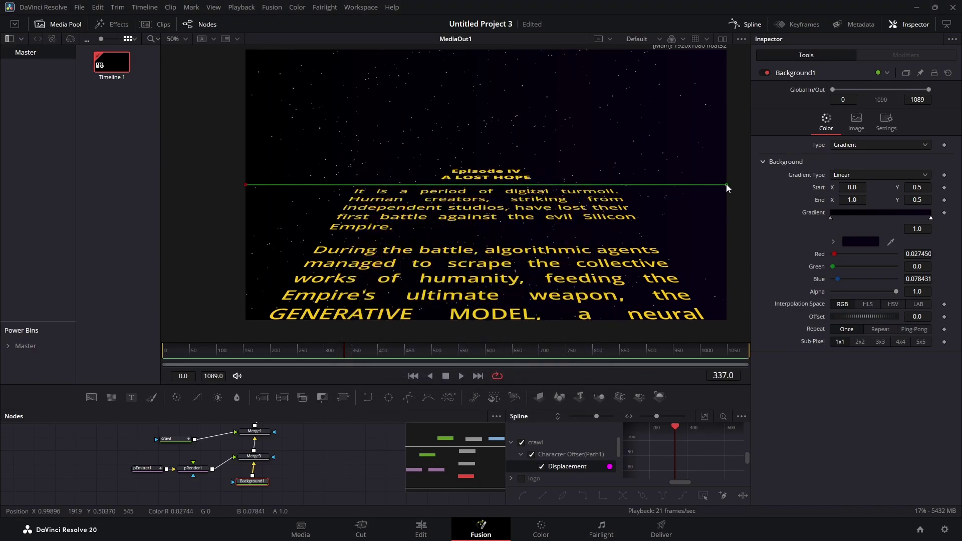
# Run Background1's gradient downward from about X 0.55, Y 0.92 to about X 0.61, Y 0.01, and save the project.
pyautogui.moveTo(726, 184); pyautogui.dragTo(637, 271)
pyautogui.moveTo(243, 185); pyautogui.dragTo(511, 71)
pyautogui.moveTo(633, 273); pyautogui.dragTo(540, 321)
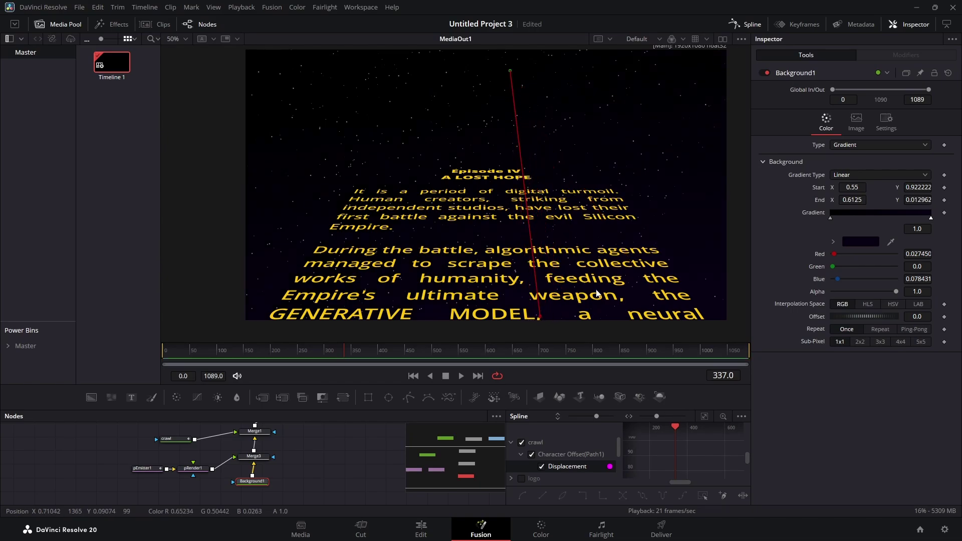
pyautogui.hotkey('ctrl', 's')
# Switch to the Edit page and play the composition from the start at 50% viewer zoom to check the title and crawl.
pyautogui.scroll(-2, 609, 236)
pyautogui.click(421, 529)
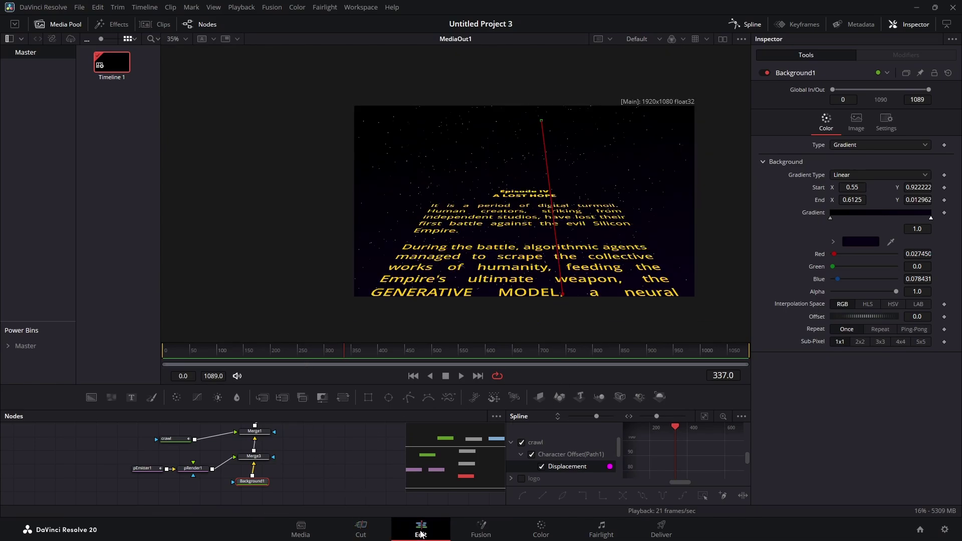
pyautogui.press('Home')
pyautogui.press('space')
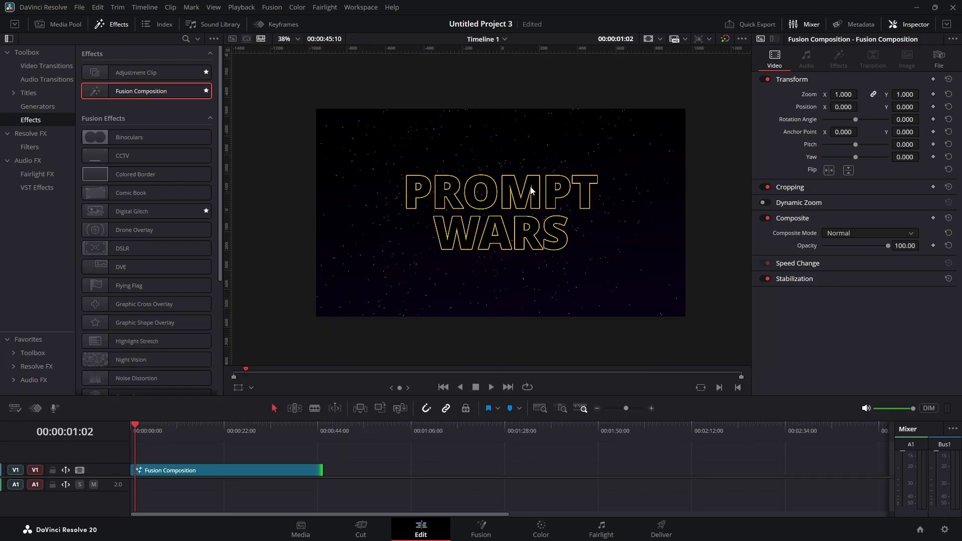
pyautogui.scroll(1, 530, 187)
pyautogui.click(297, 41)
pyautogui.click(288, 96)
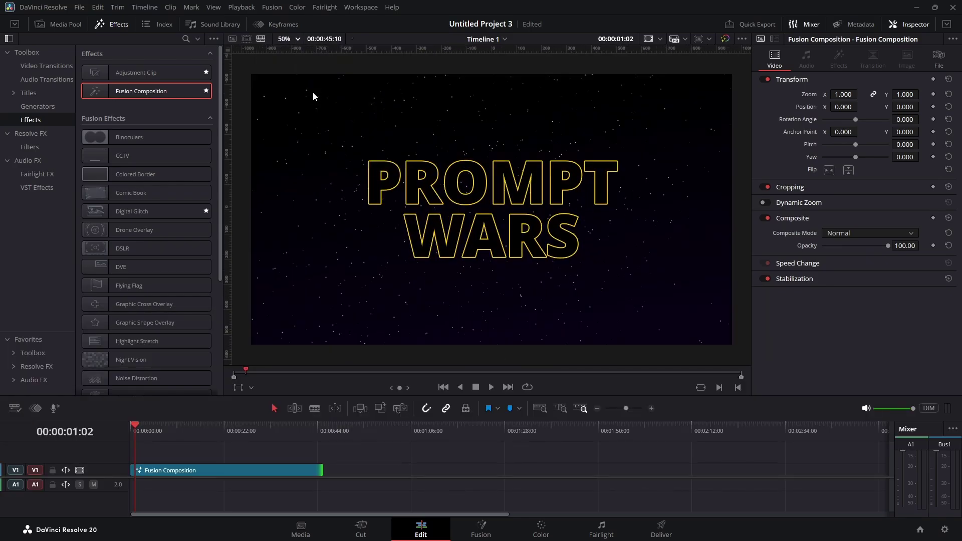
pyautogui.press('Home')
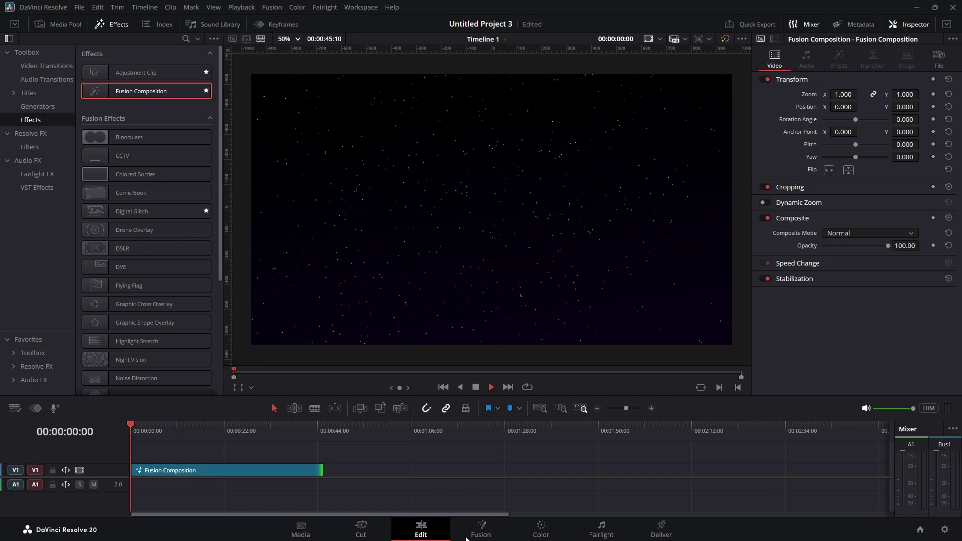
pyautogui.press('space')
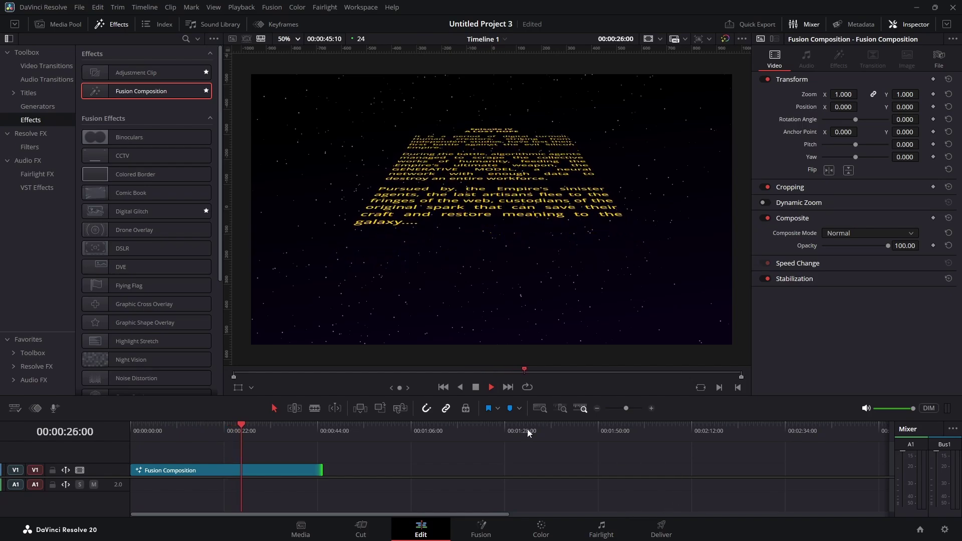
pyautogui.click(478, 389)
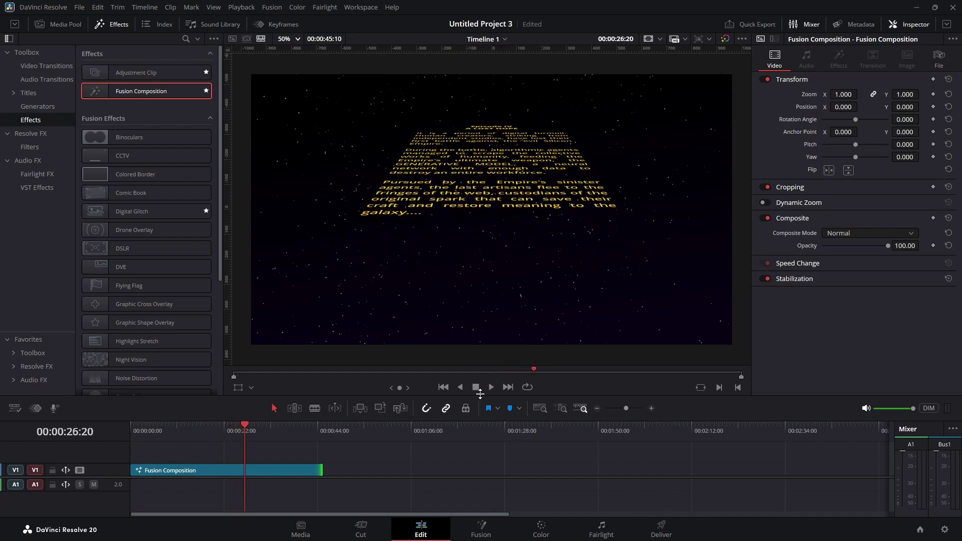
# Return to the Fusion page, go to frame 625 and add a Rectangle mask to the crawl node, placed beside it.
pyautogui.click(479, 532)
pyautogui.moveTo(510, 351)
pyautogui.mouseDown()
pyautogui.moveTo(784, 363)
pyautogui.moveTo(500, 338)
pyautogui.mouseUp()
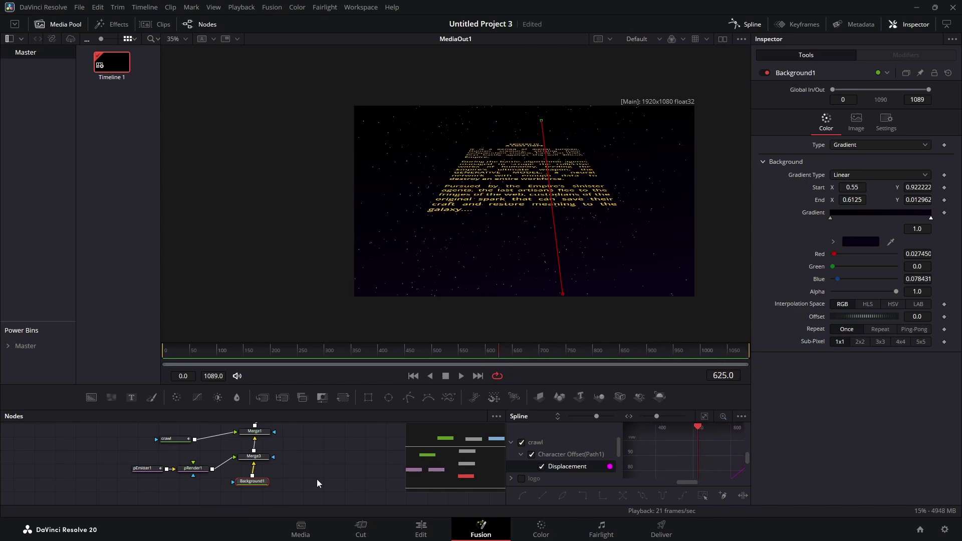
pyautogui.click(173, 441)
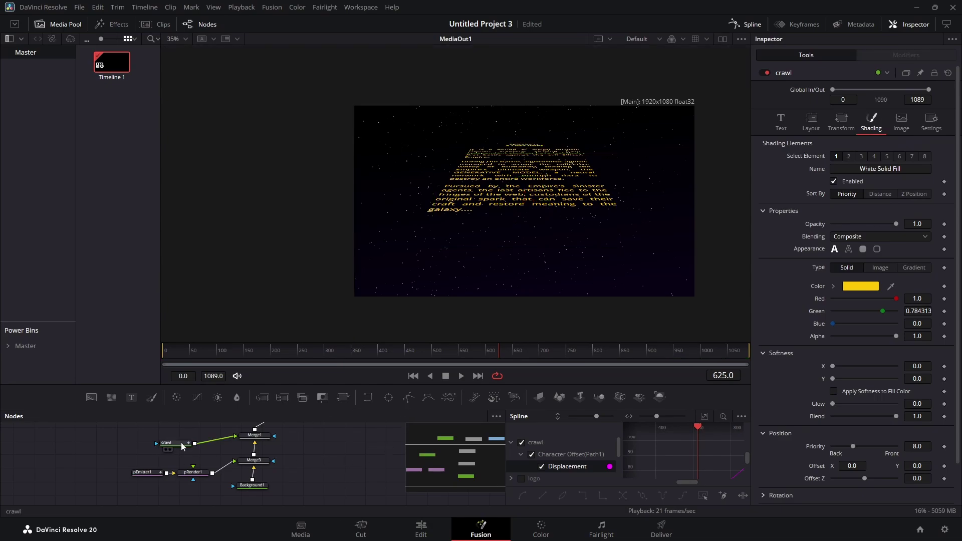
pyautogui.click(371, 398)
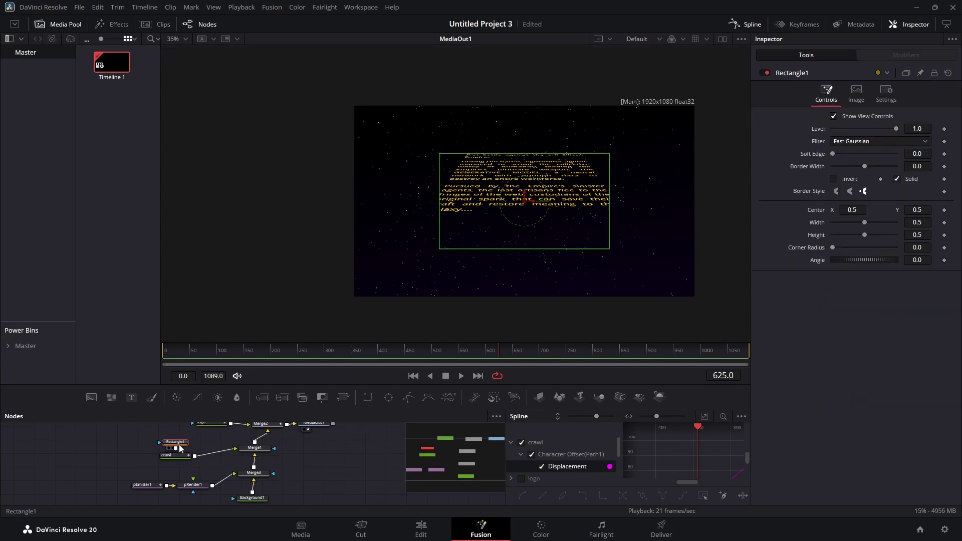
pyautogui.moveTo(177, 443); pyautogui.dragTo(137, 462)
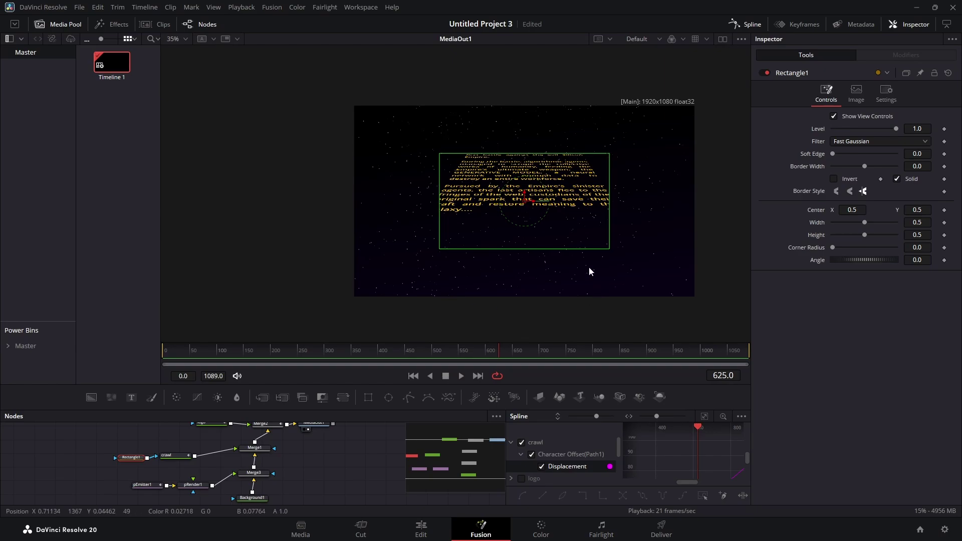
# Invert Rectangle1, widen it to about 1.01 and move it up to a centre Y of about 1.08, above the crawl.
pyautogui.scroll(2, 563, 224)
pyautogui.scroll(1, 578, 237)
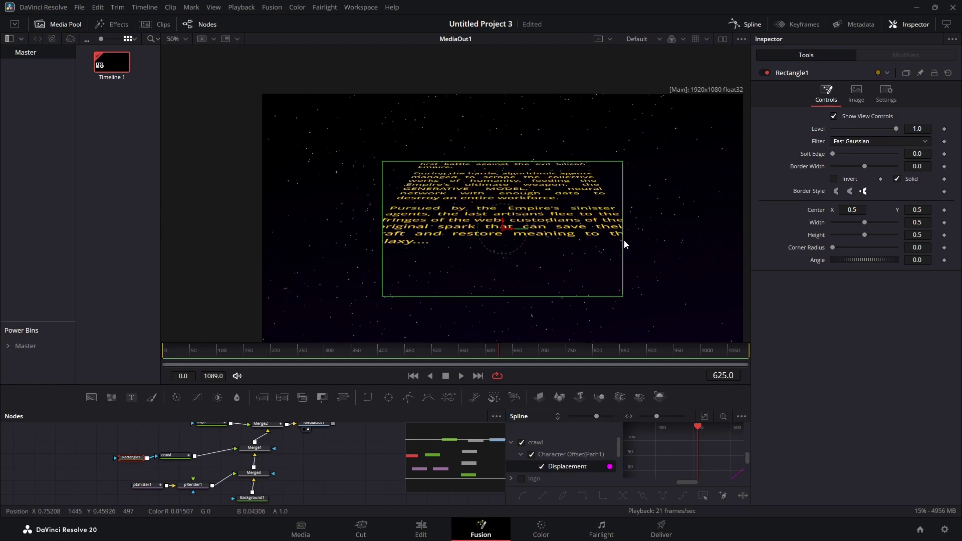
pyautogui.click(834, 179)
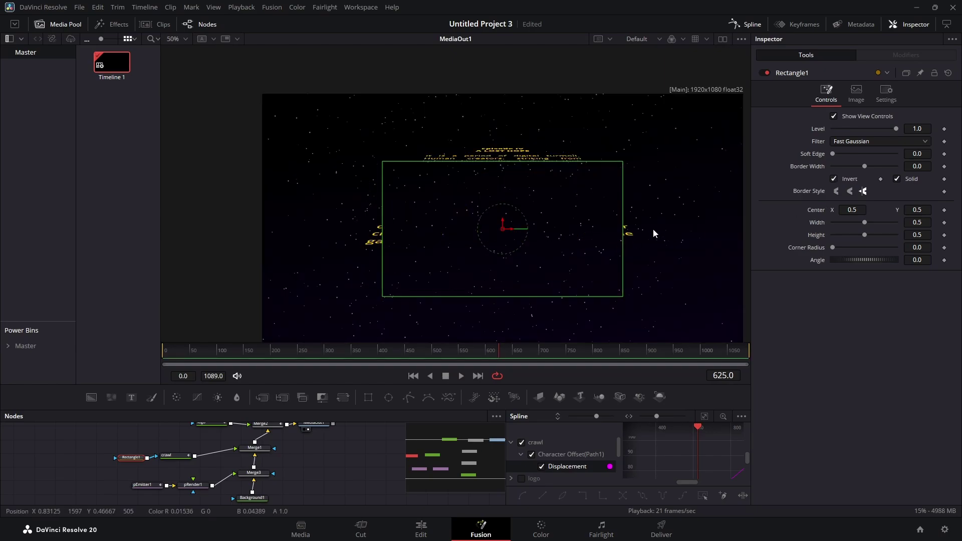
pyautogui.moveTo(625, 242); pyautogui.dragTo(746, 238)
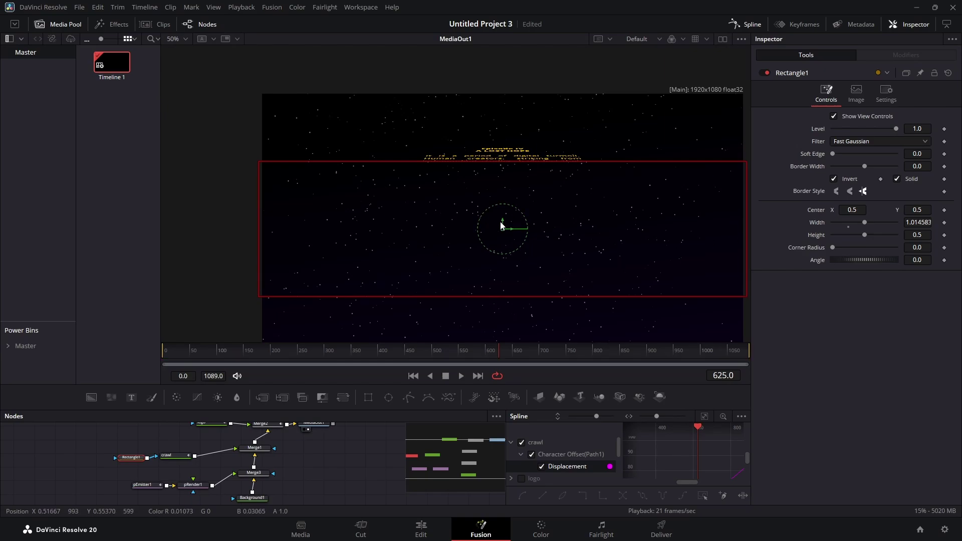
pyautogui.moveTo(514, 226); pyautogui.dragTo(515, 68)
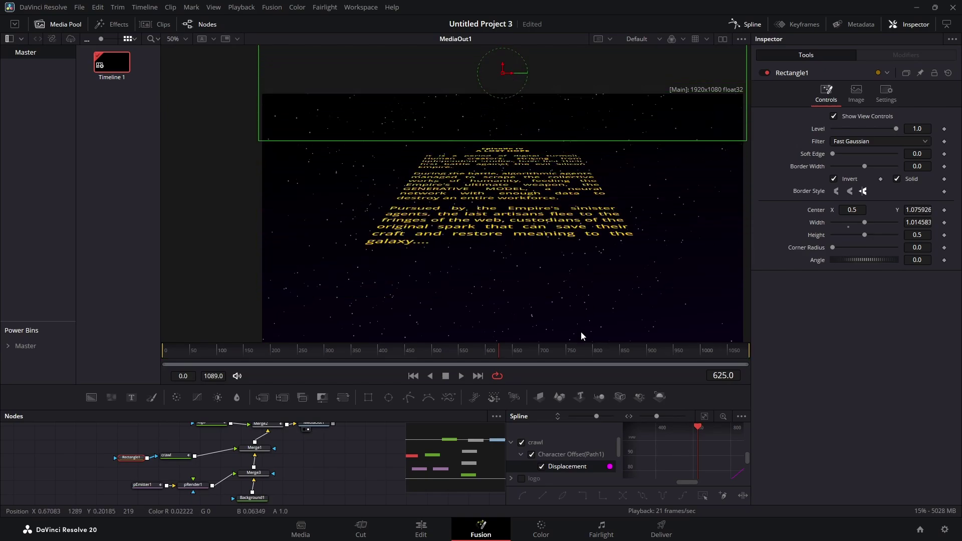
# At frame 1089, lower Rectangle1 to a centre Y of about 0.965 and set its Soft Edge to about 0.076 to hide the distant text.
pyautogui.moveTo(646, 359); pyautogui.dragTo(743, 361)
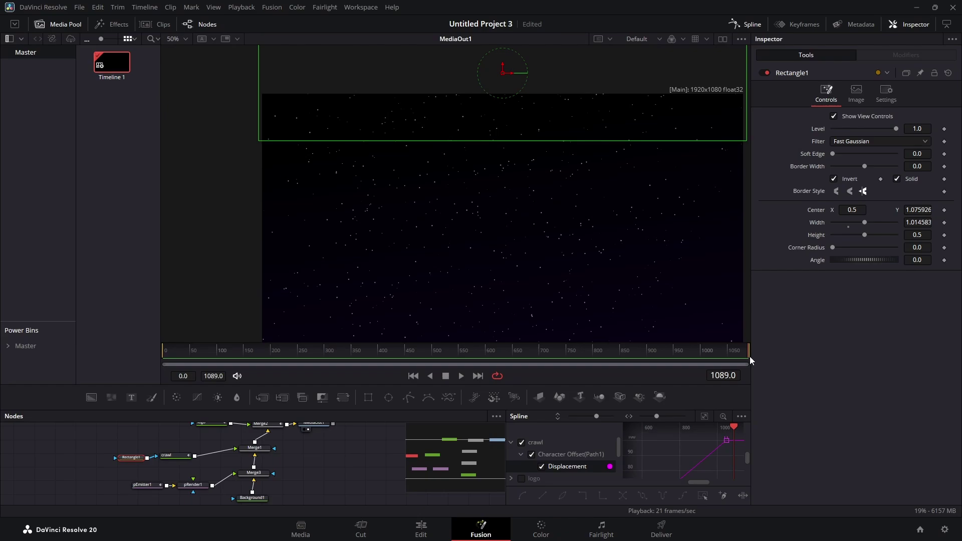
pyautogui.moveTo(507, 67); pyautogui.dragTo(509, 79)
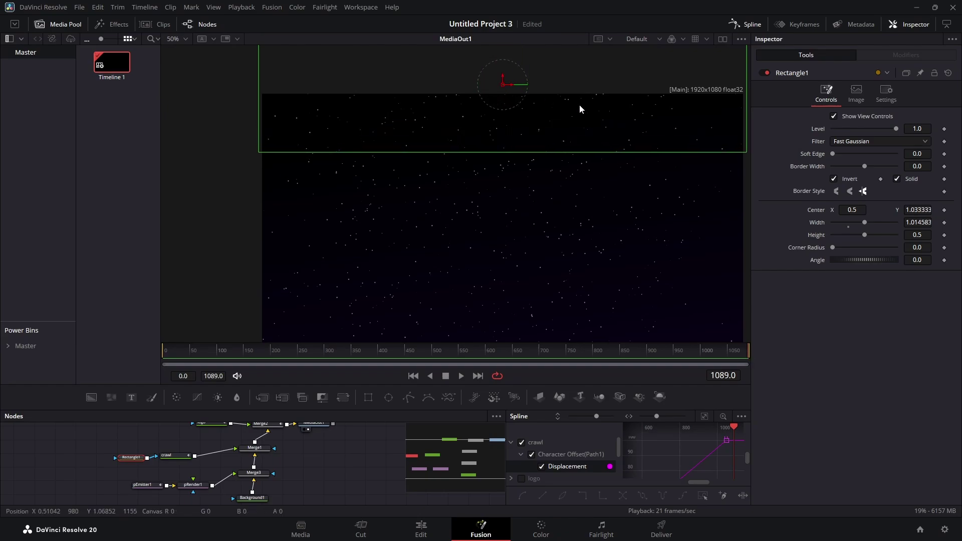
pyautogui.moveTo(833, 153); pyautogui.dragTo(864, 153)
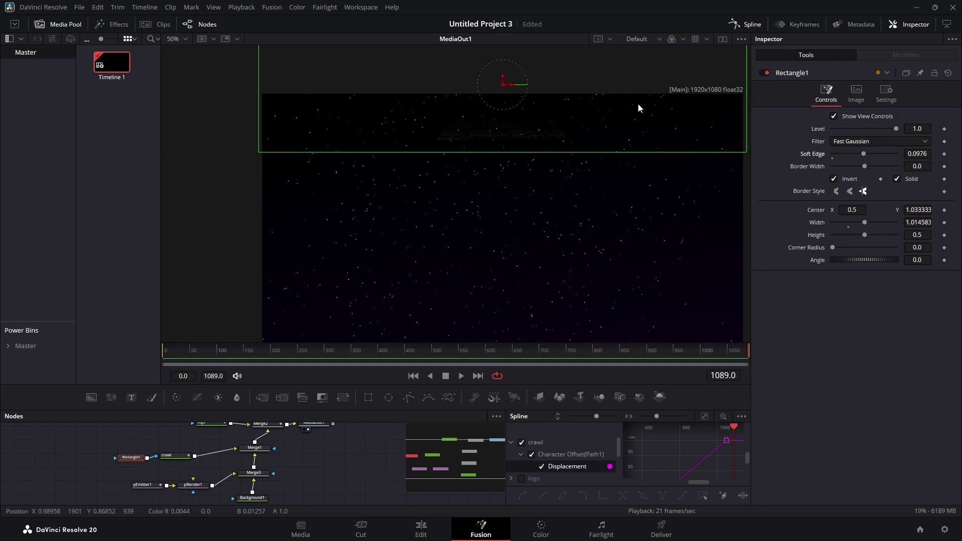
pyautogui.moveTo(504, 76); pyautogui.dragTo(504, 96)
pyautogui.moveTo(860, 154); pyautogui.dragTo(855, 153)
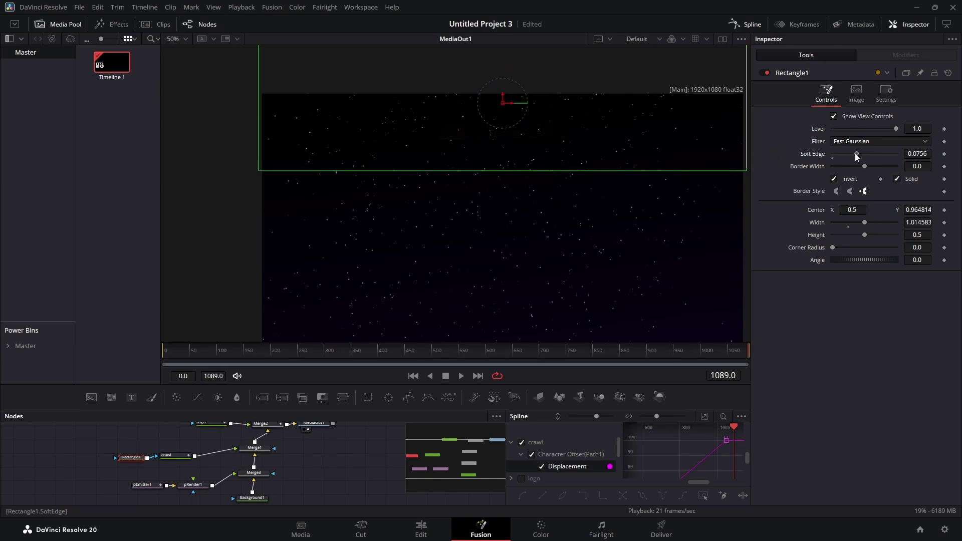
# Check the crawl's fade back to frame 640 and lower Rectangle1 to a centre Y of about 0.944.
pyautogui.click(708, 352)
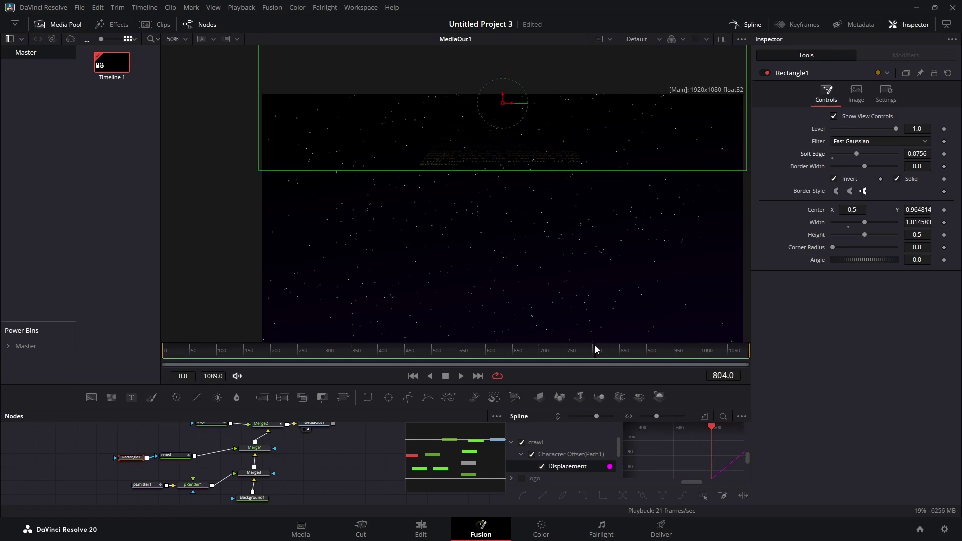
pyautogui.moveTo(596, 349); pyautogui.dragTo(507, 347)
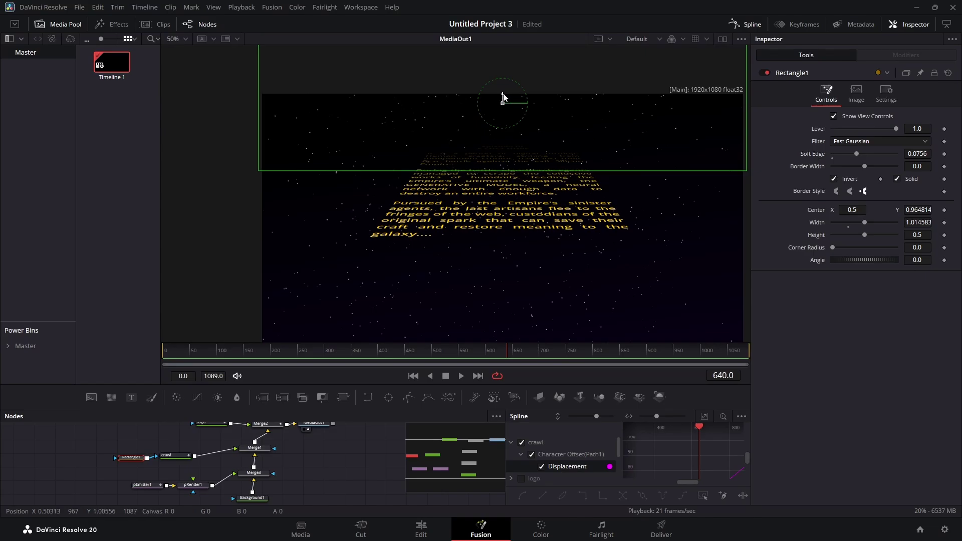
pyautogui.moveTo(504, 97); pyautogui.dragTo(504, 103)
# Check the crawl's fade in the output between frames 459 and 670, and raise Rectangle1 to a centre Y of about 0.963.
pyautogui.click(516, 357)
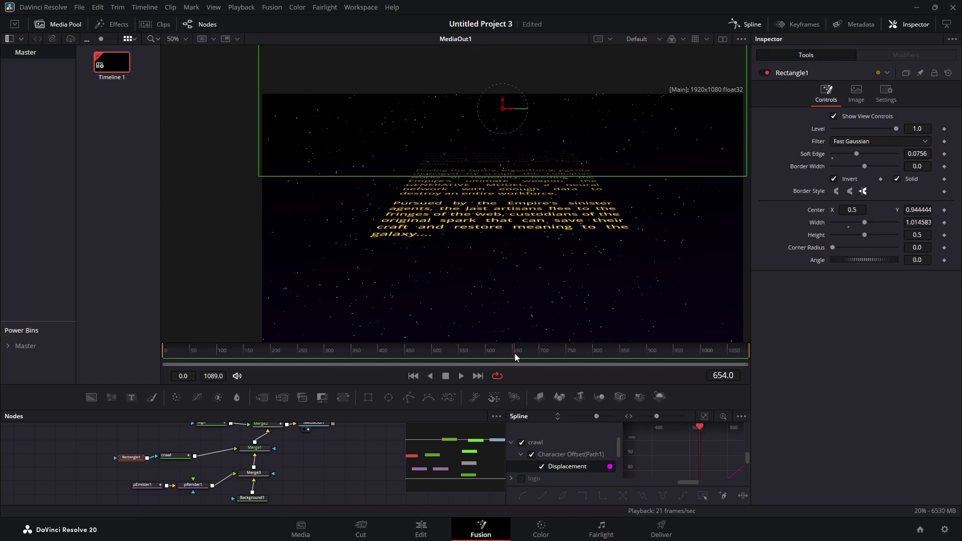
pyautogui.moveTo(517, 357); pyautogui.dragTo(412, 357)
pyautogui.scroll(-3, 556, 219)
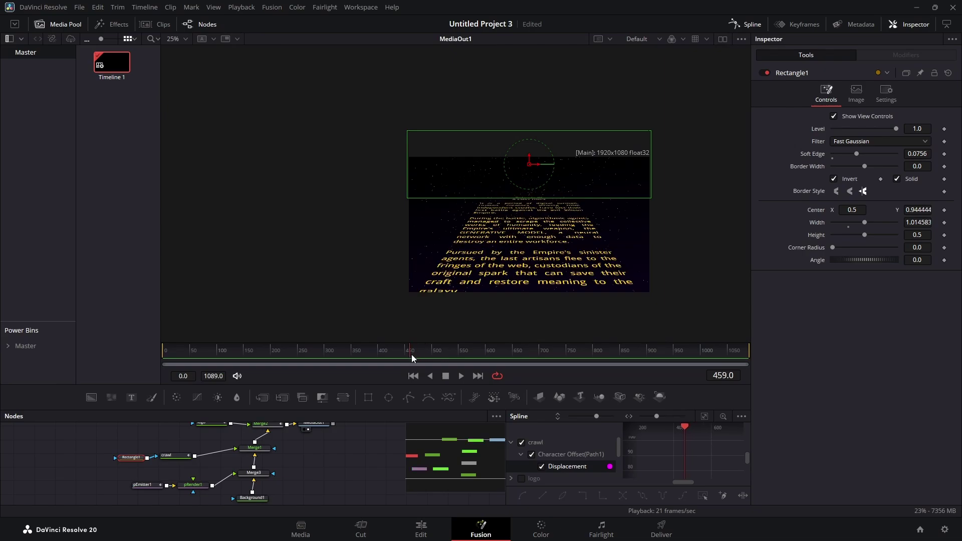
pyautogui.click(321, 425)
pyautogui.scroll(1, 321, 425)
pyautogui.click(474, 353)
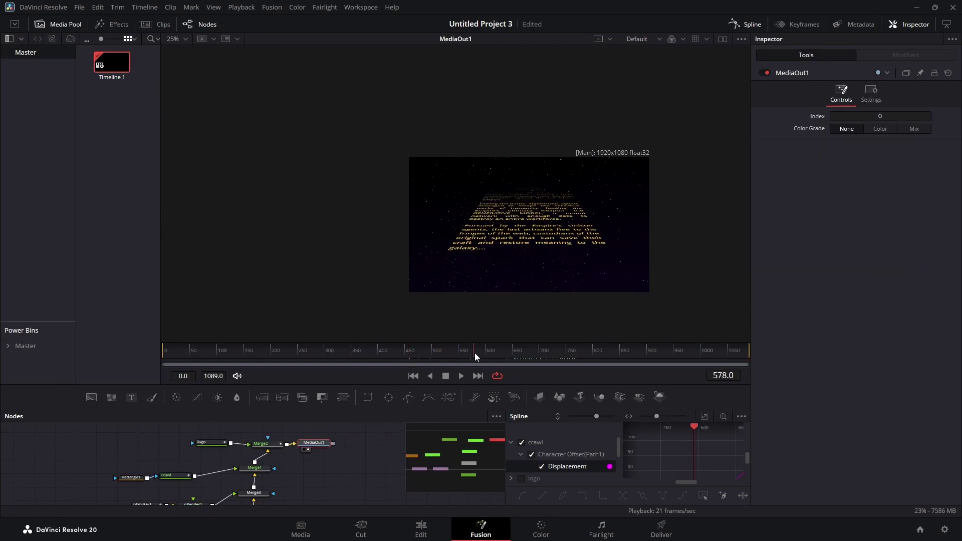
pyautogui.moveTo(474, 353); pyautogui.dragTo(602, 356)
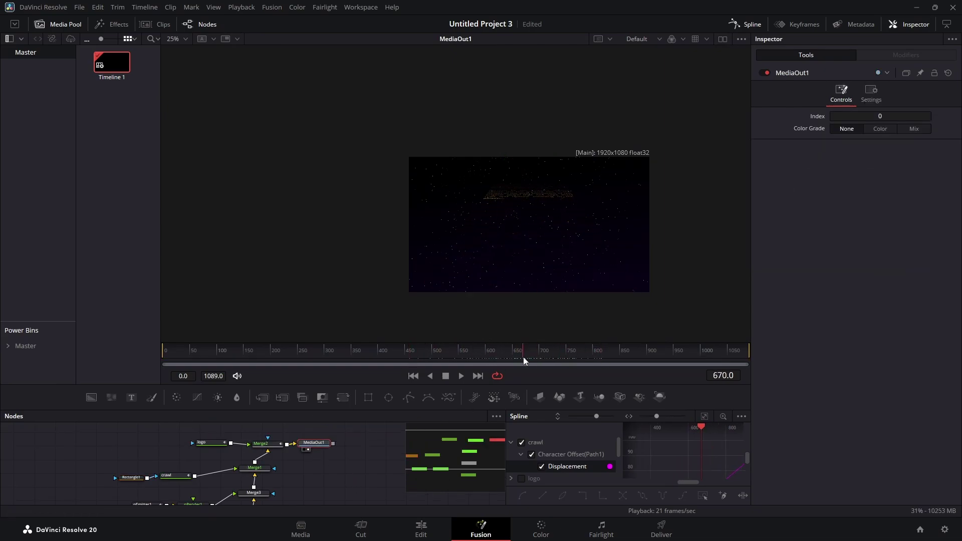
pyautogui.moveTo(523, 356); pyautogui.dragTo(523, 357)
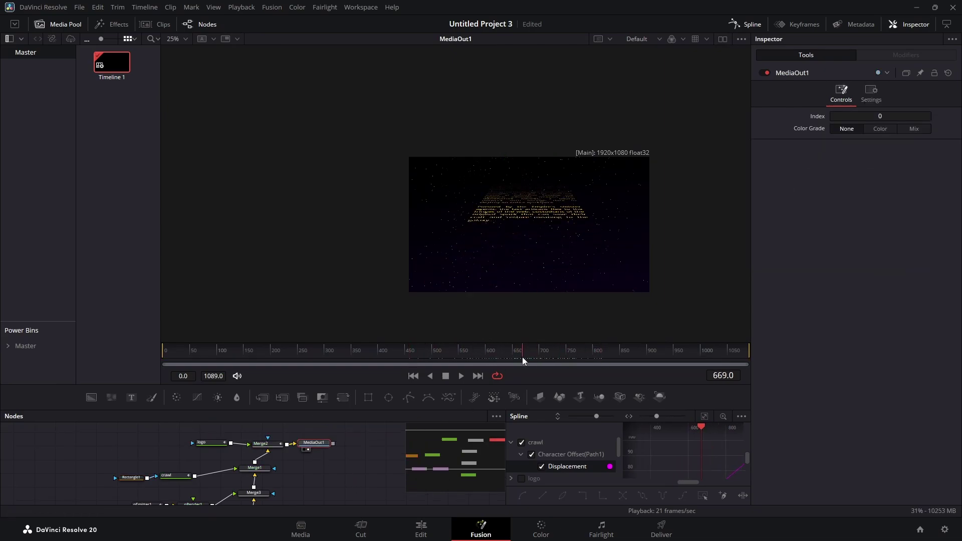
pyautogui.click(129, 480)
pyautogui.moveTo(531, 158); pyautogui.dragTo(530, 156)
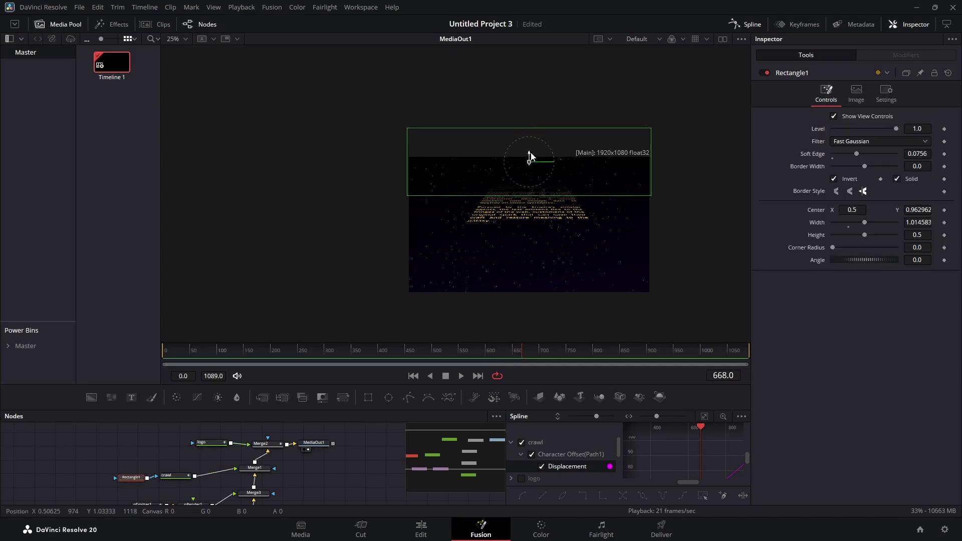
# Reduce Rectangle1's Soft Edge to about 0.066, raise its centre Y to about 0.989 and check the crawl's fade up to frame 919.
pyautogui.moveTo(855, 152); pyautogui.dragTo(853, 153)
pyautogui.moveTo(530, 156); pyautogui.dragTo(530, 152)
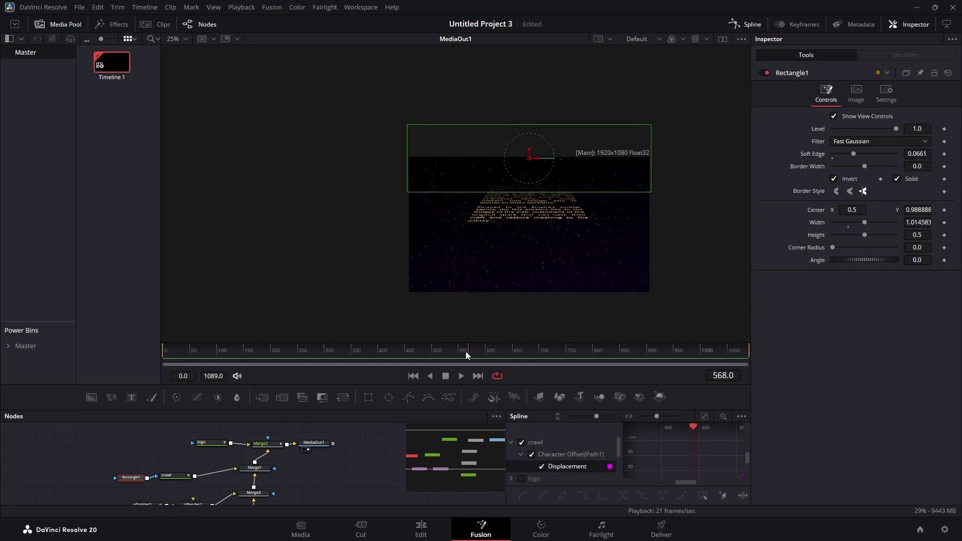
pyautogui.moveTo(466, 355); pyautogui.dragTo(658, 360)
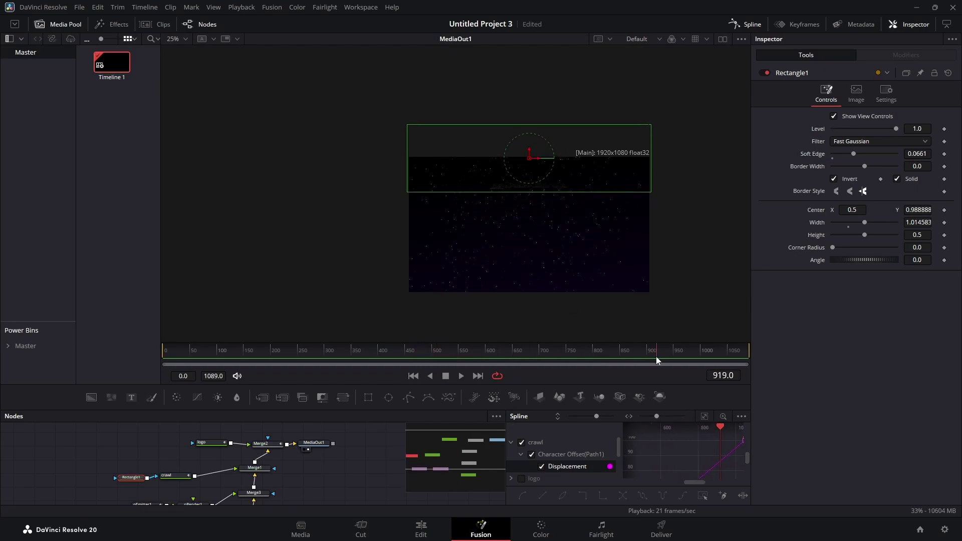
# Switch to the Edit page and play the whole composition from the start of the timeline.
pyautogui.click(434, 534)
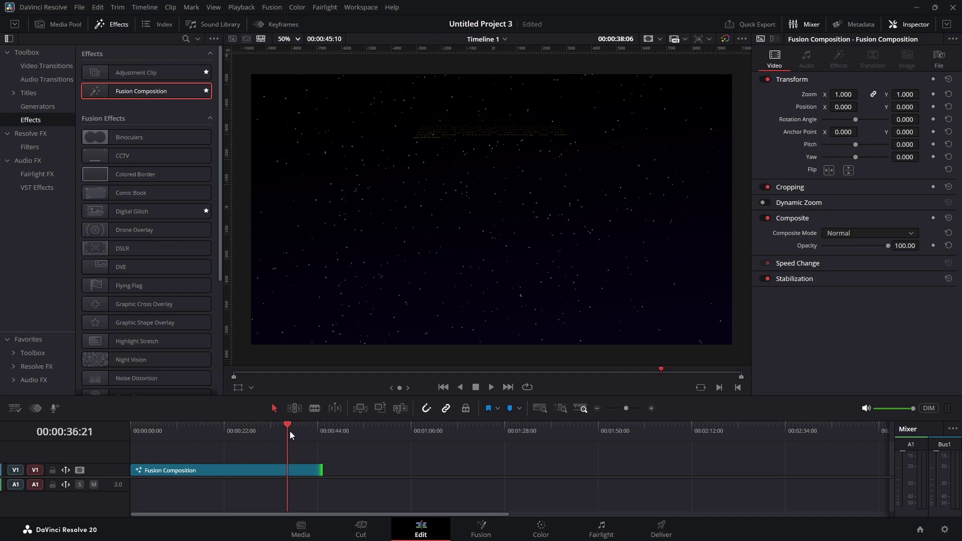
pyautogui.moveTo(290, 431); pyautogui.dragTo(310, 431)
pyautogui.press('Home')
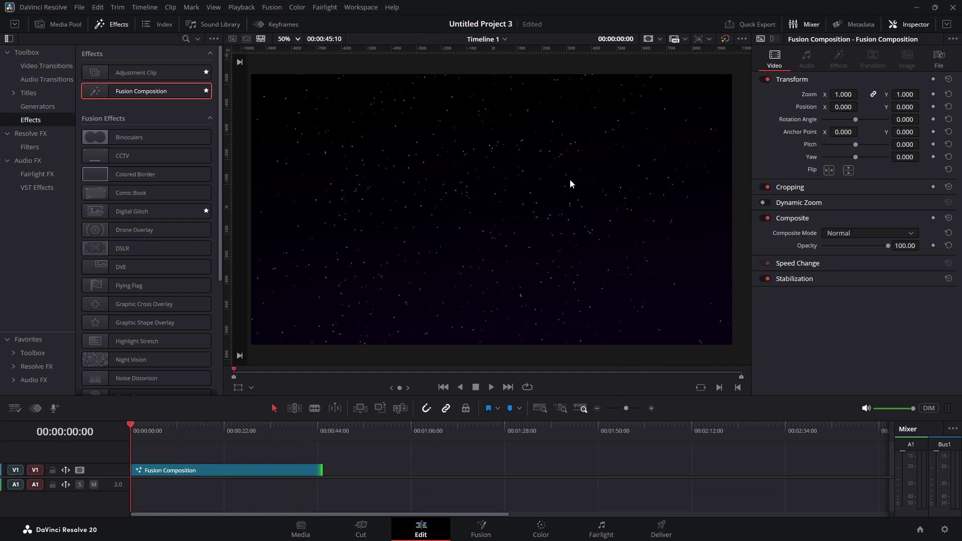
pyautogui.scroll(-1, 570, 181)
pyautogui.scroll(1, 466, 188)
pyautogui.moveTo(485, 221); pyautogui.dragTo(490, 224)
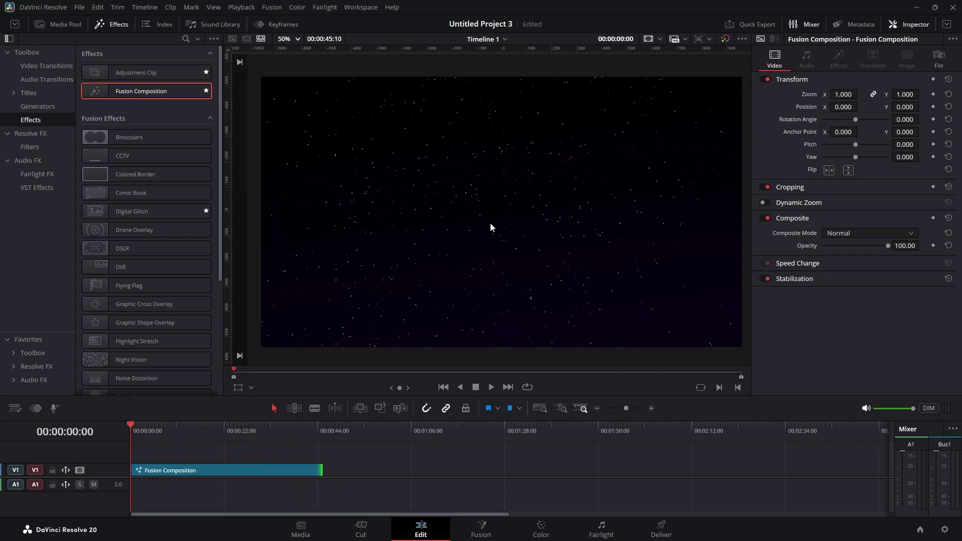
pyautogui.moveTo(163, 434); pyautogui.dragTo(133, 432)
pyautogui.press('space')
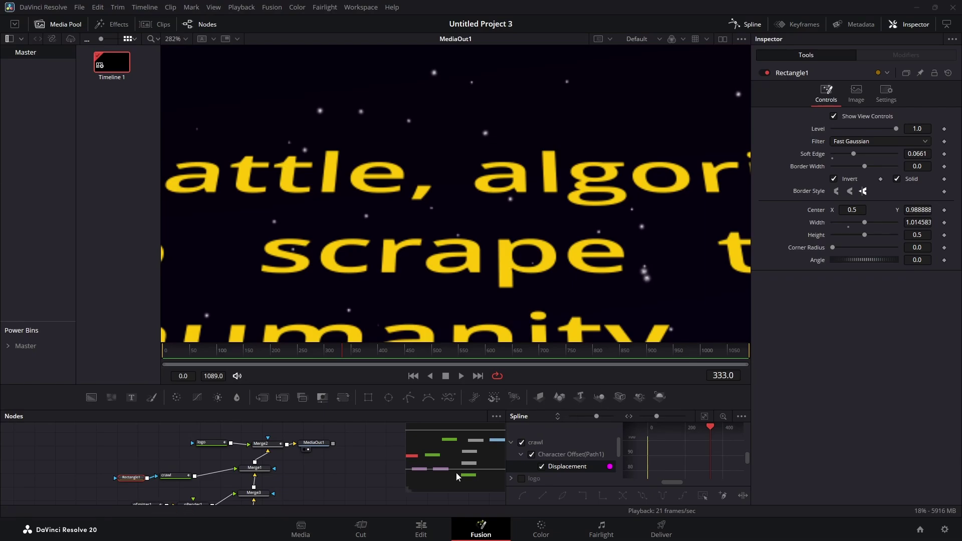
# In Fusion, enable the crawl text's second shading element, the outline, and rename it "bleed".
pyautogui.click(182, 479)
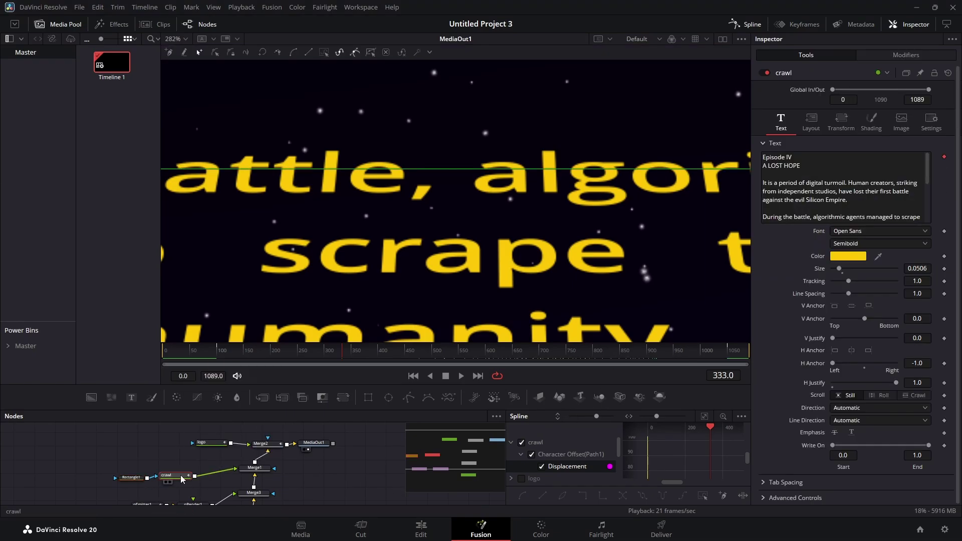
pyautogui.click(875, 117)
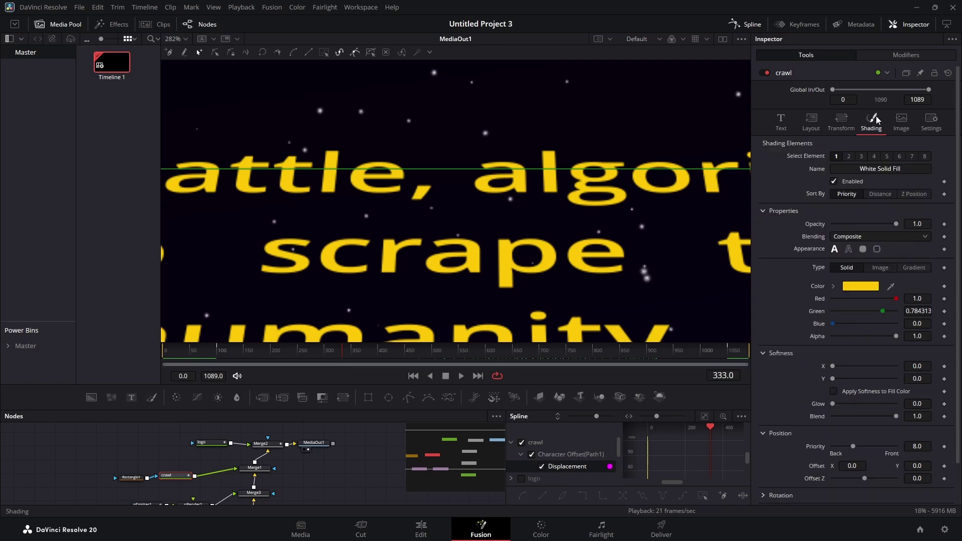
pyautogui.click(850, 156)
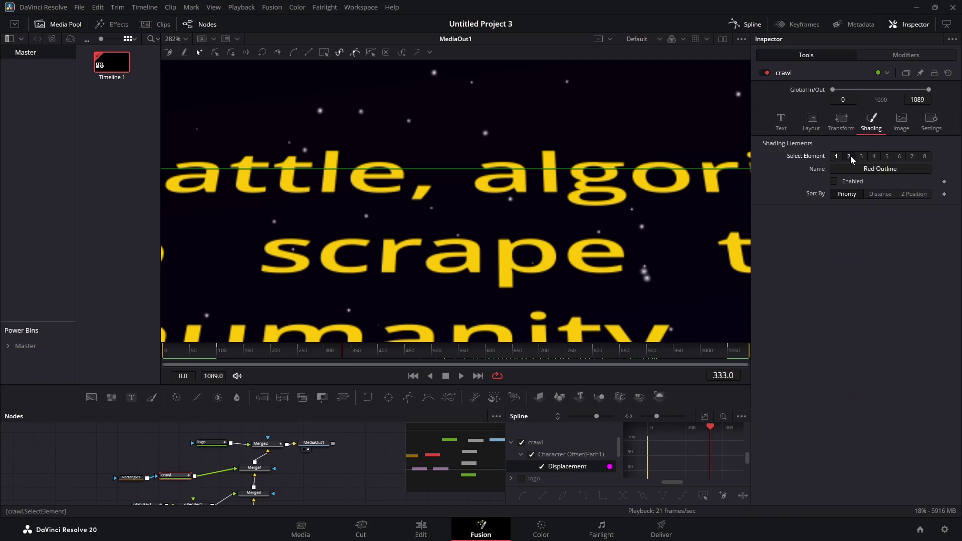
pyautogui.click(835, 182)
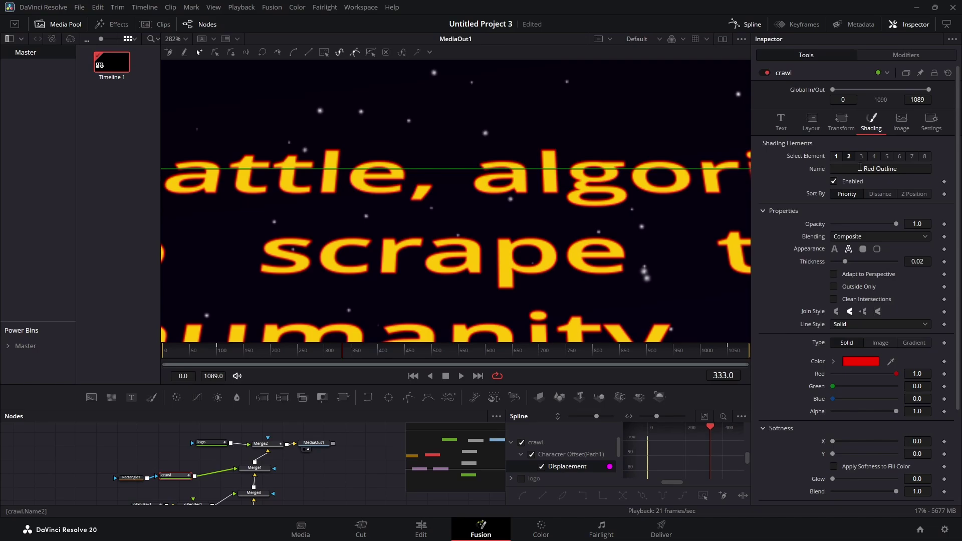
pyautogui.click(861, 167)
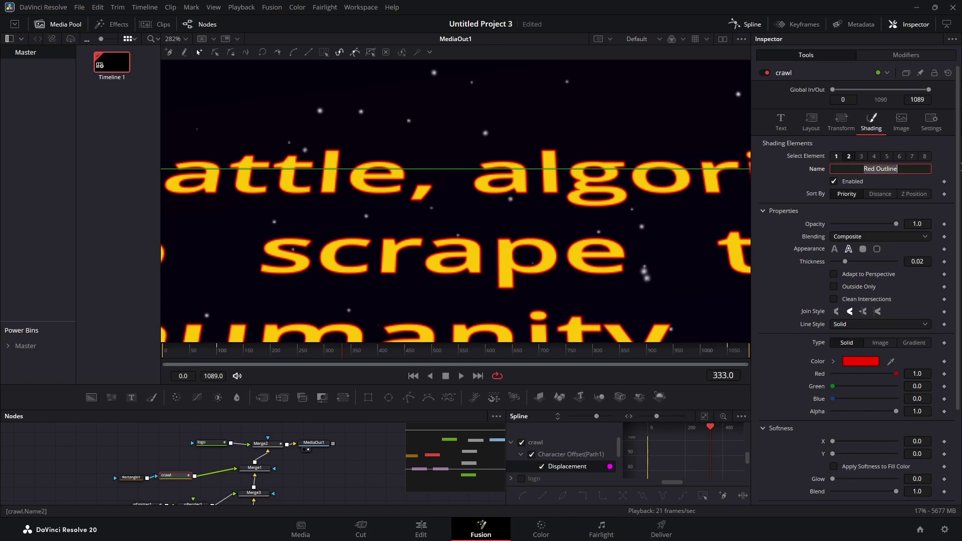
pyautogui.write('bleed')
pyautogui.press('Tab')
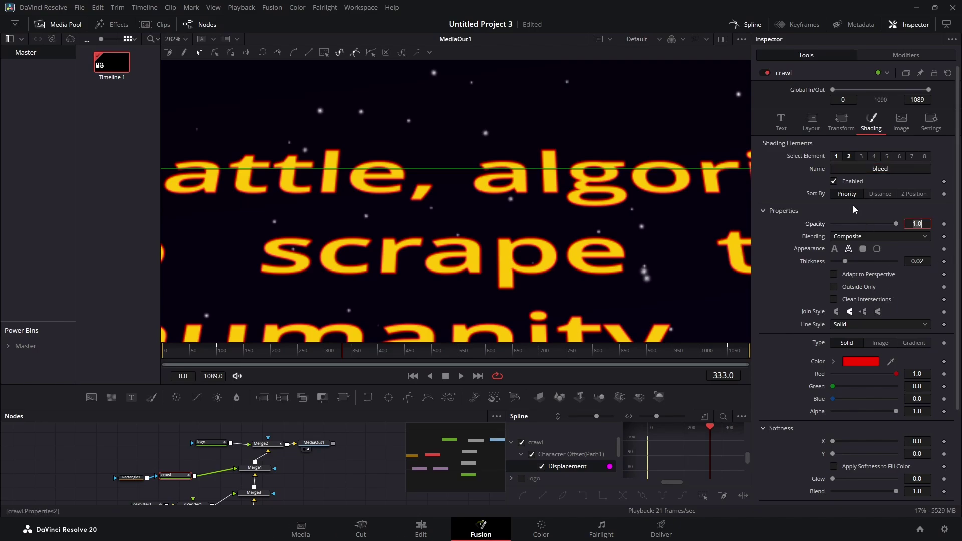
# Colour the bleed outline orange with green at about 0.467 and reduce its thickness to about 0.0163.
pyautogui.click(861, 361)
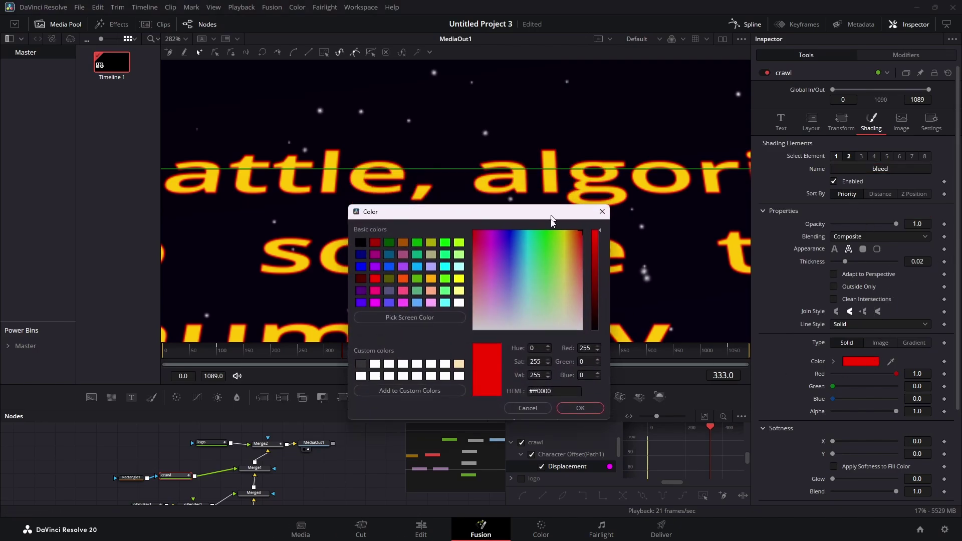
pyautogui.moveTo(579, 334); pyautogui.dragTo(592, 269)
pyautogui.click(598, 455)
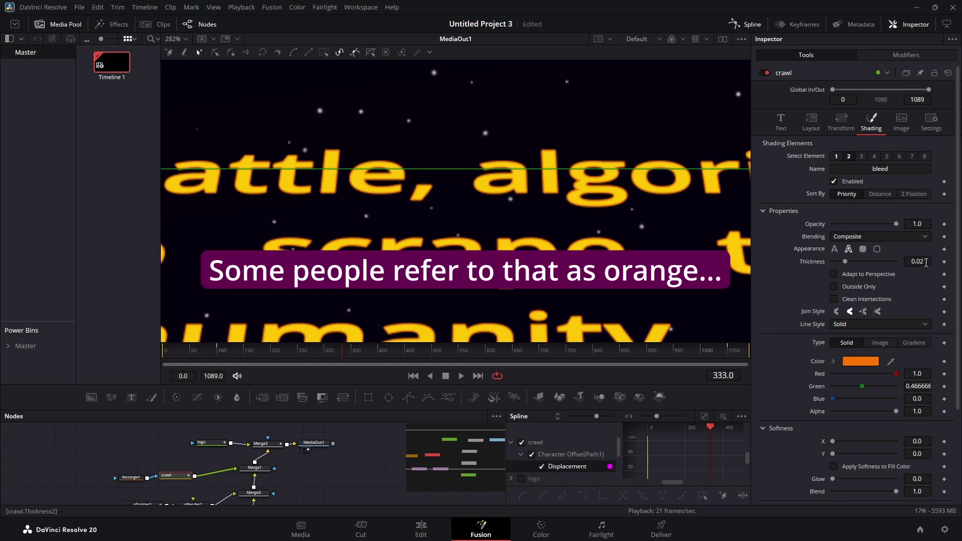
pyautogui.moveTo(927, 262); pyautogui.dragTo(917, 262)
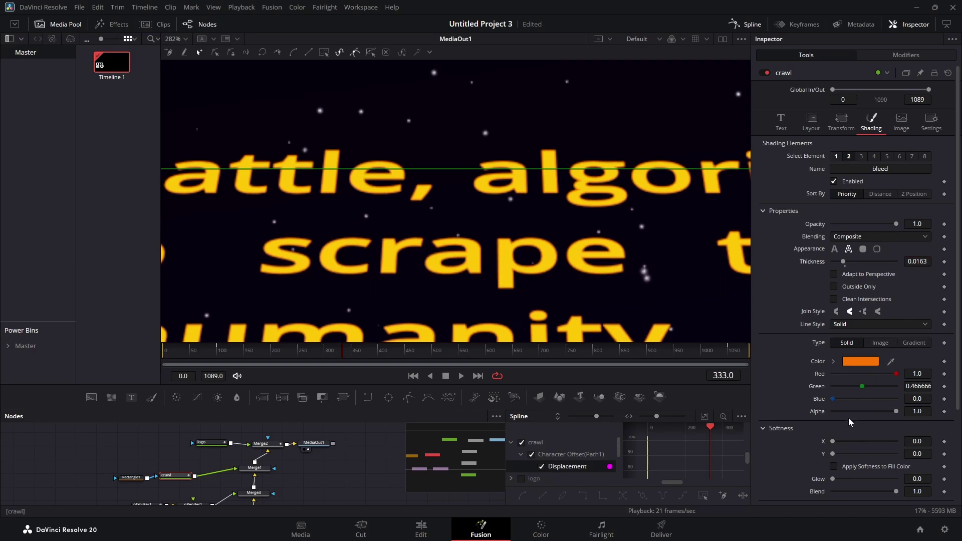
# Soften the bleed outline to X 0.47 and Y 0.63 with Glow 0.346, and compare the text with the element off and on.
pyautogui.click(835, 441)
pyautogui.click(832, 453)
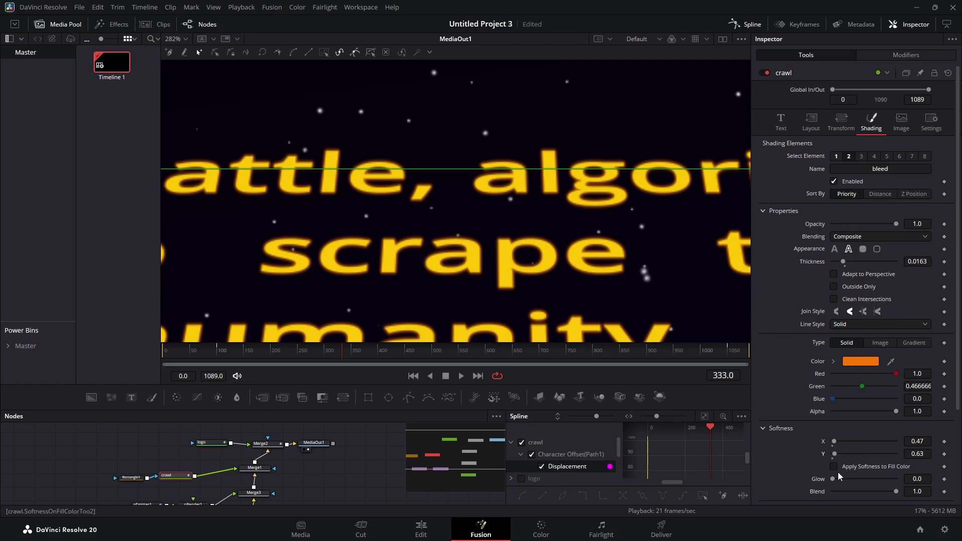
pyautogui.moveTo(833, 479); pyautogui.dragTo(856, 479)
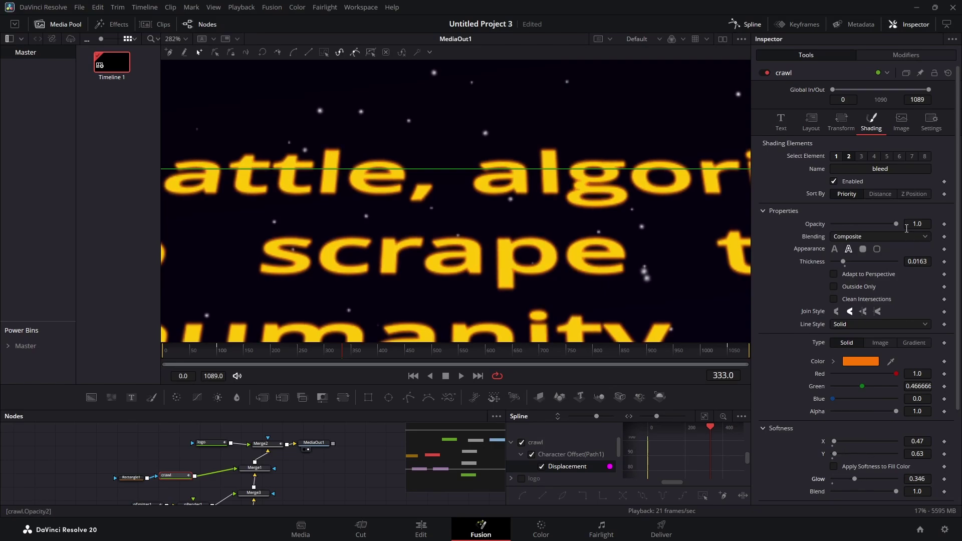
pyautogui.click(834, 182)
pyautogui.click(834, 182)
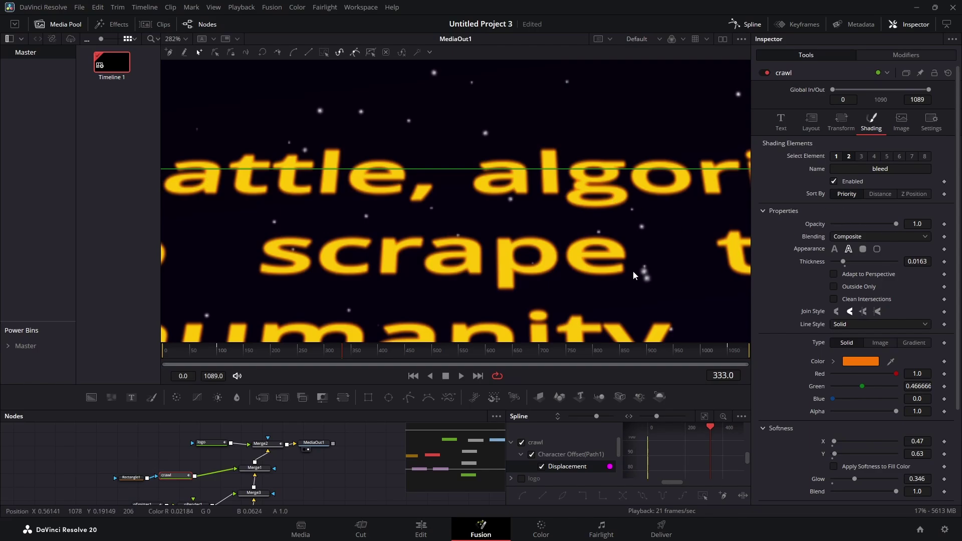
# Play the crawl on the Edit page and examine the text's orange bleed close up and at 100% actual size.
pyautogui.click(432, 527)
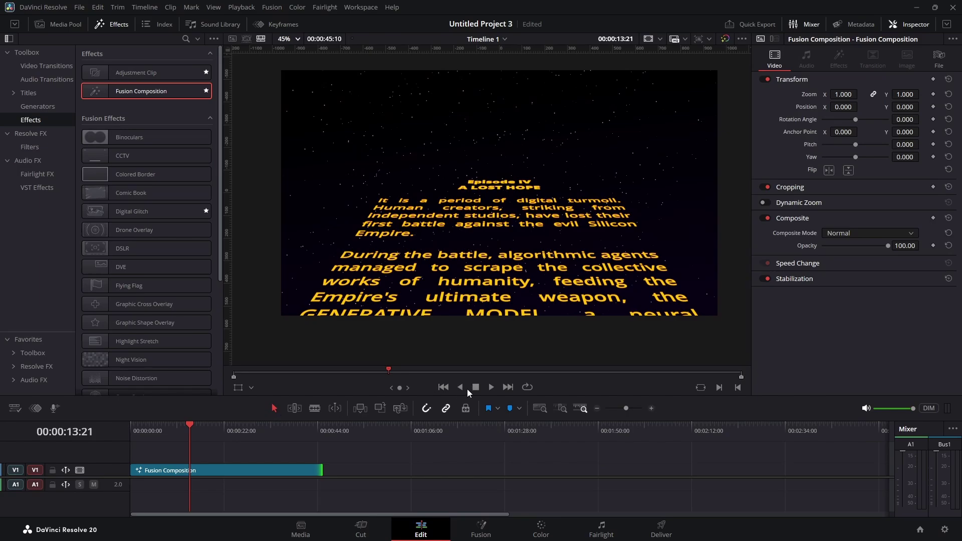
pyautogui.click(489, 387)
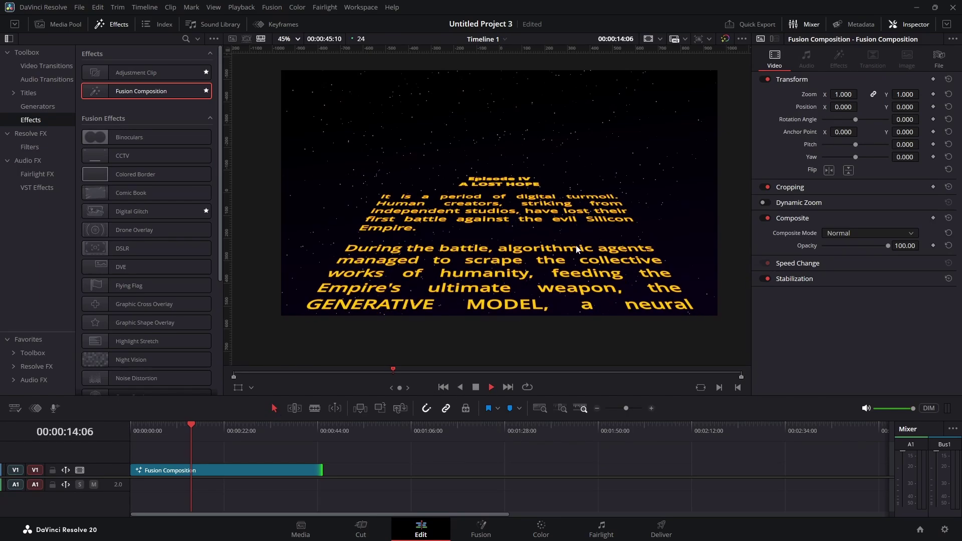
pyautogui.click(474, 388)
pyautogui.scroll(2, 520, 269)
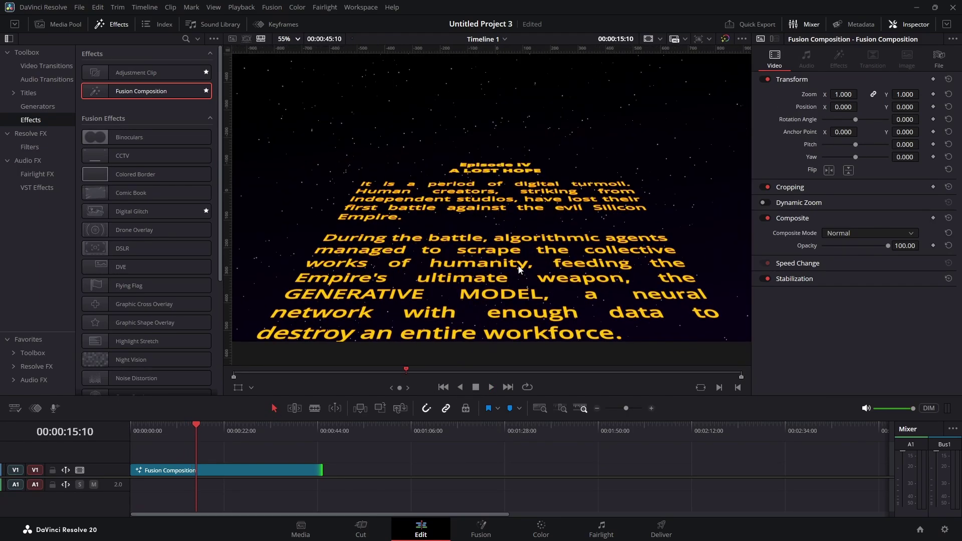
pyautogui.scroll(8, 520, 269)
pyautogui.click(293, 40)
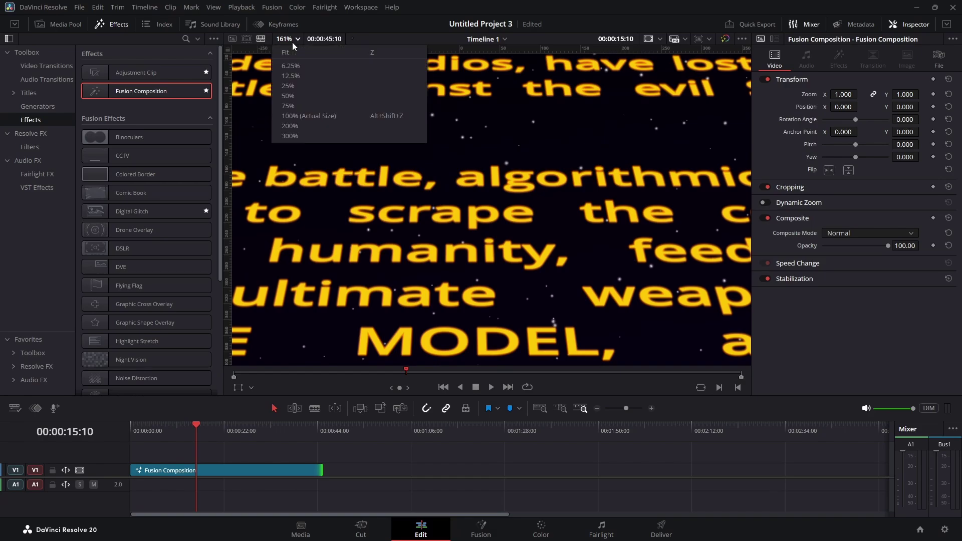
pyautogui.click(305, 116)
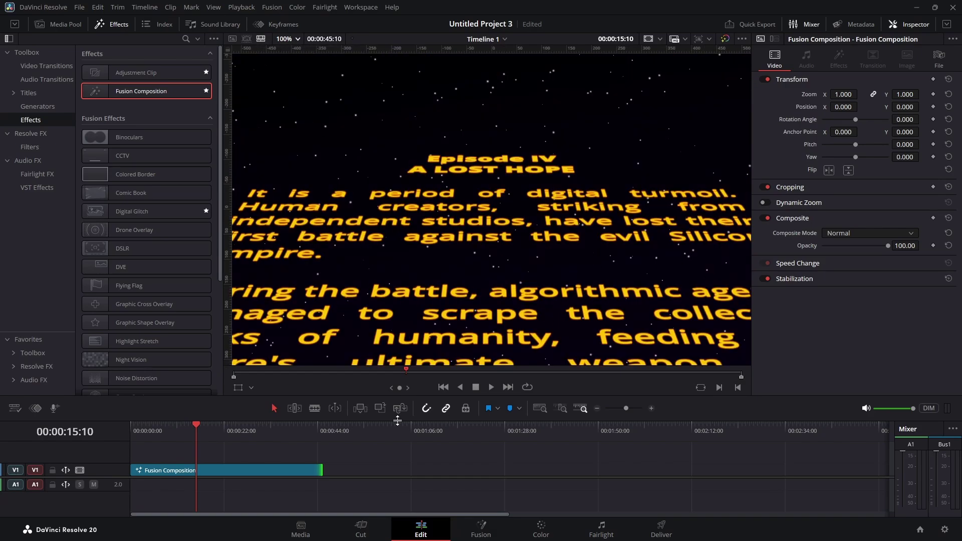
pyautogui.click(491, 388)
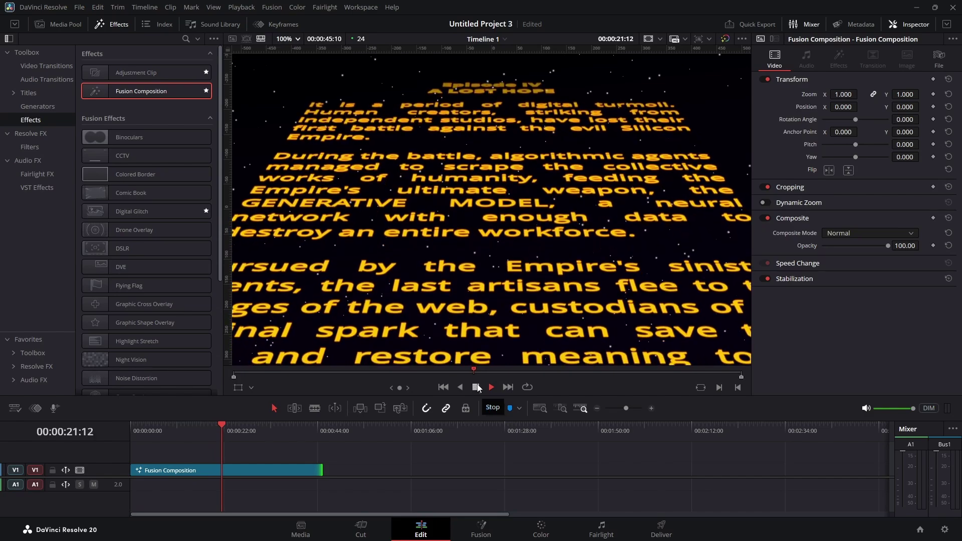
pyautogui.scroll(-1, 603, 239)
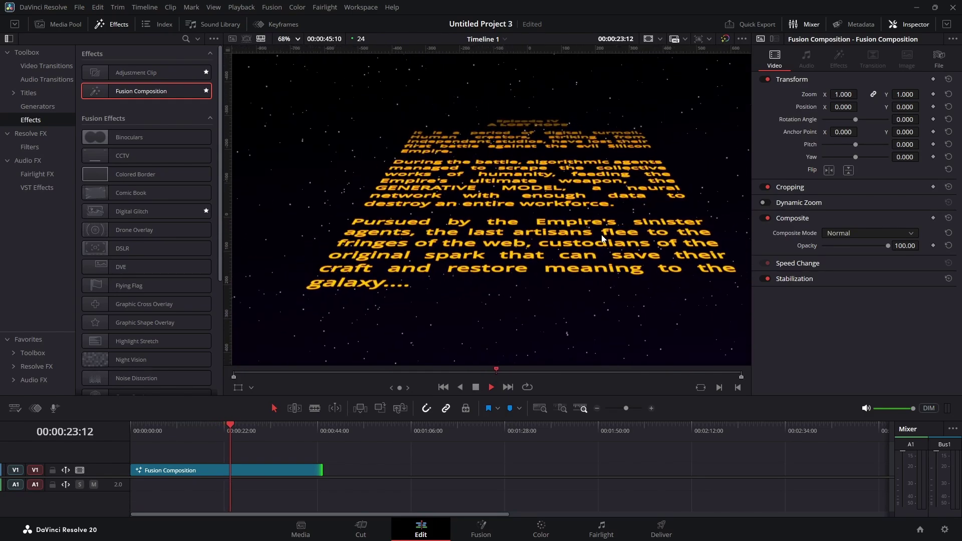
pyautogui.click(476, 387)
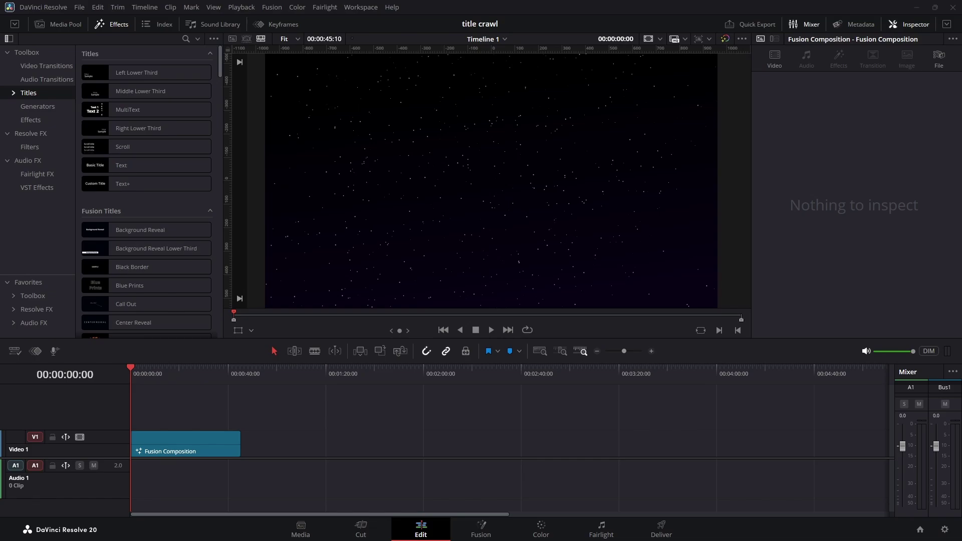
# Add chip wars.wav to audio track 1 at the start of the timeline, beneath the Fusion composition.
pyautogui.moveTo(8, 403); pyautogui.dragTo(182, 496)
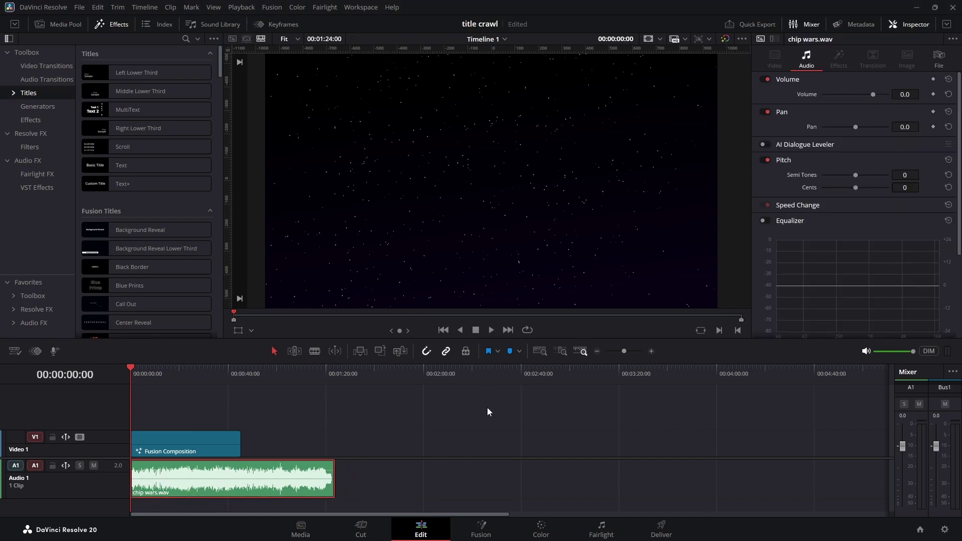